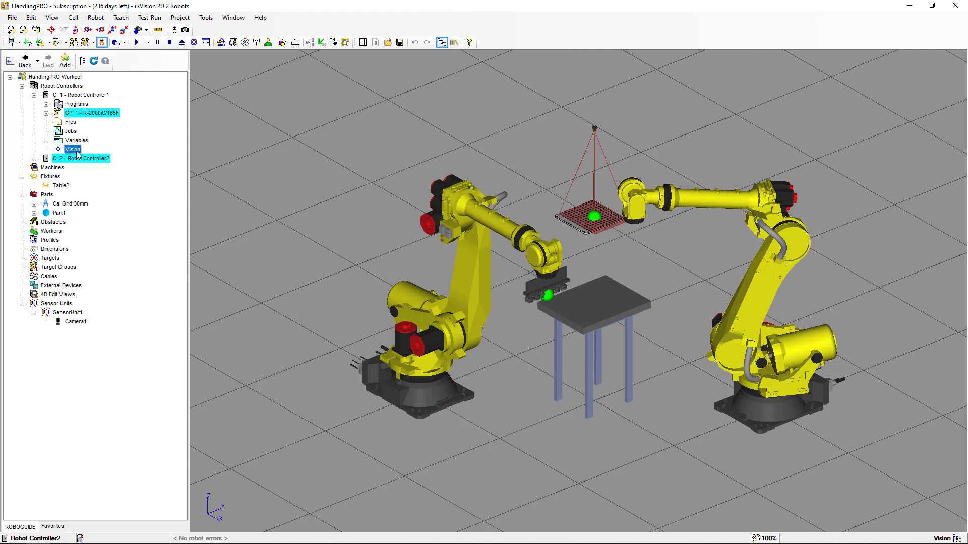
Check the camera port assignment in Robot Controller1's Vision properties and close them without changes
{"action": "right_click", "coordinate": [76, 150]}
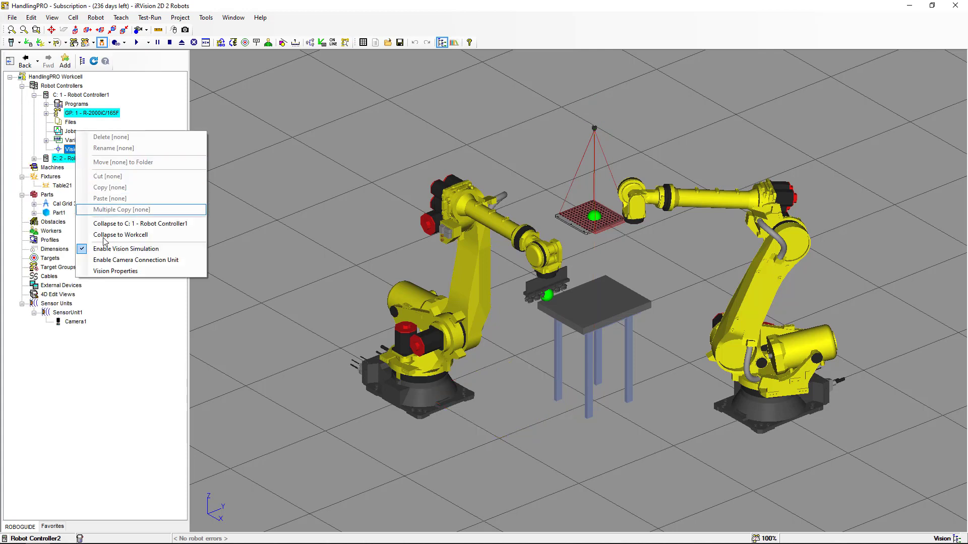
{"action": "left_click", "coordinate": [119, 273]}
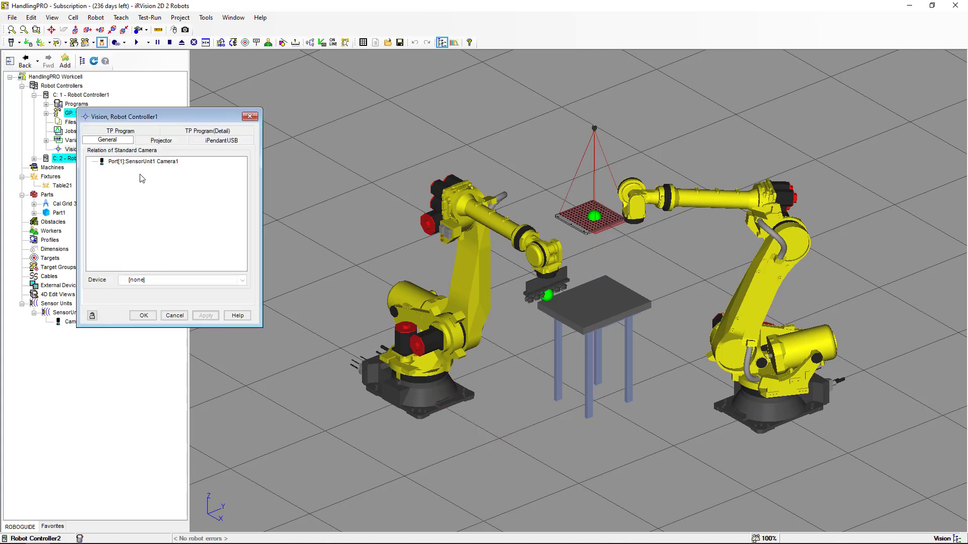
{"action": "left_click", "coordinate": [174, 315]}
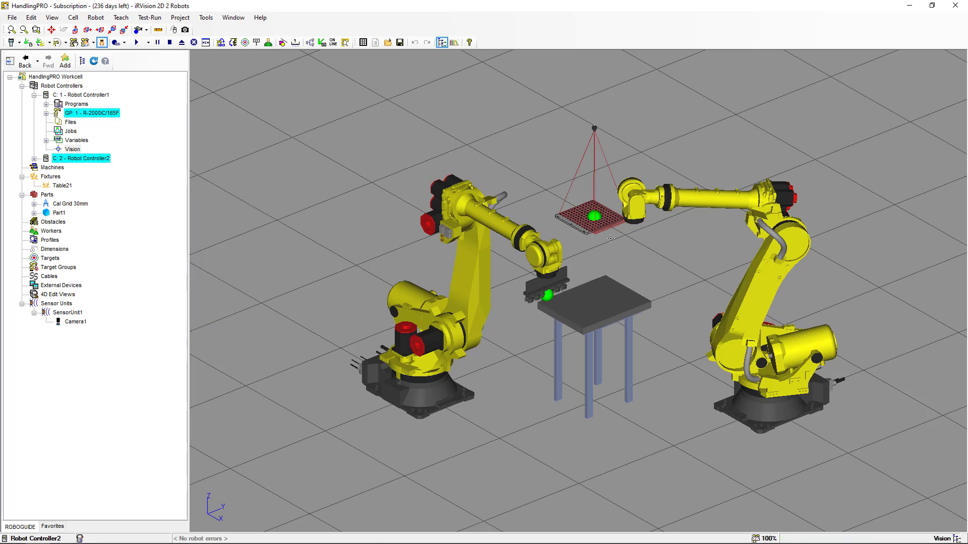
{"action": "double_click", "coordinate": [464, 197]}
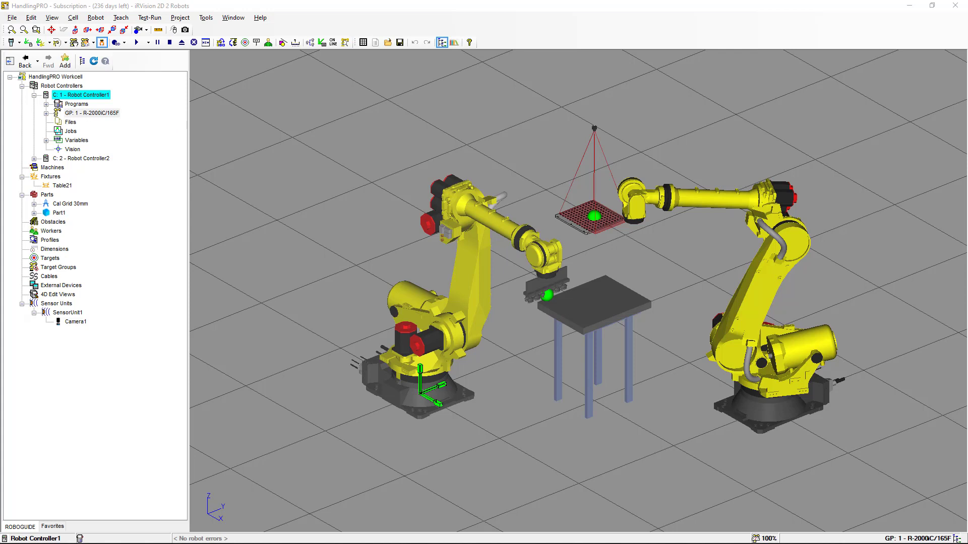
{"action": "left_click", "coordinate": [62, 87]}
{"action": "right_click", "coordinate": [64, 89]}
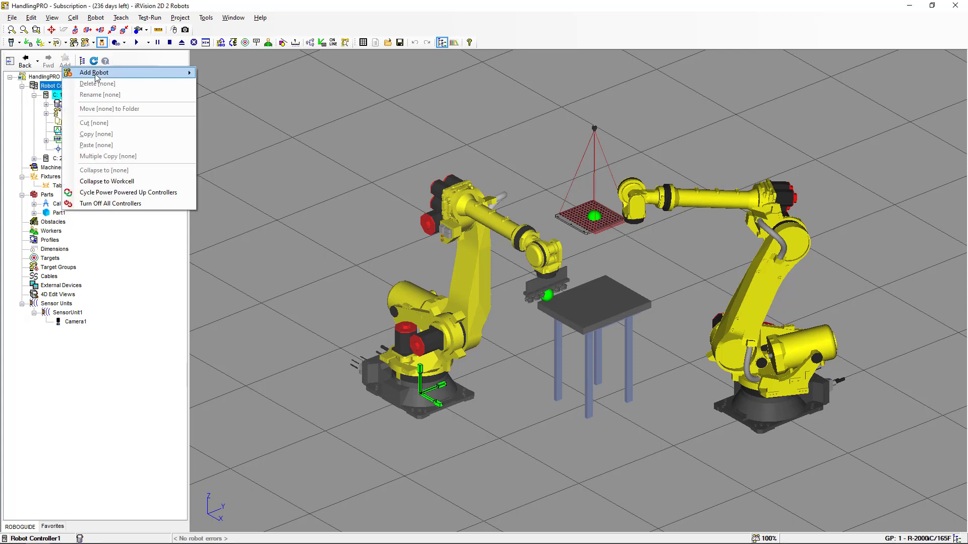
{"action": "mouse_move", "coordinate": [96, 76]}
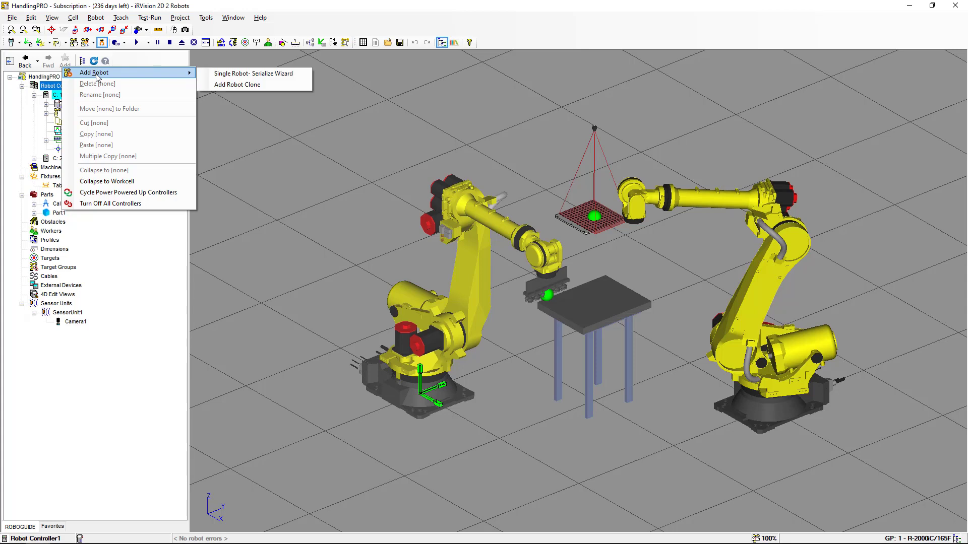
{"action": "left_click", "coordinate": [223, 76]}
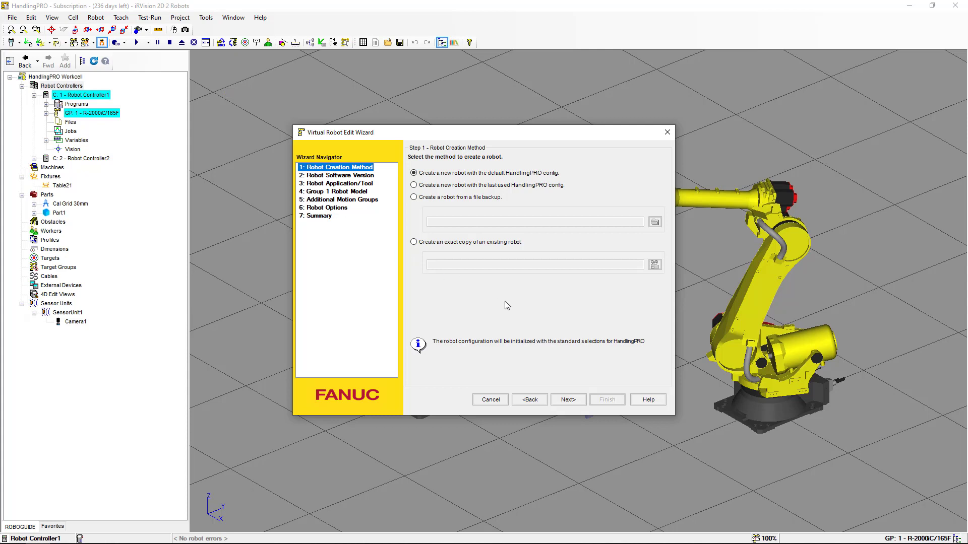
{"action": "left_click", "coordinate": [501, 401]}
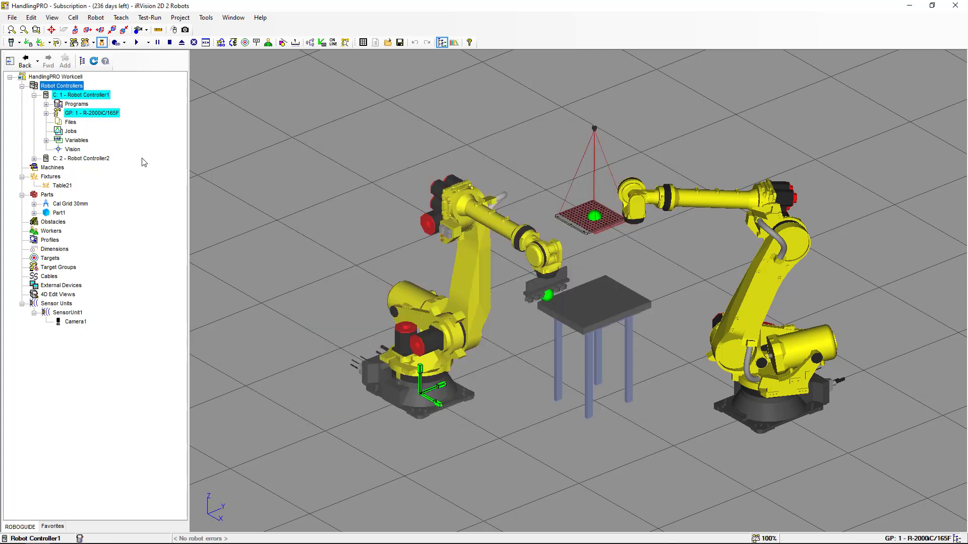
Examine the software options installed on Robot Controller1 in the order file of its teach pendant's Version ID status
{"action": "left_click", "coordinate": [83, 158]}
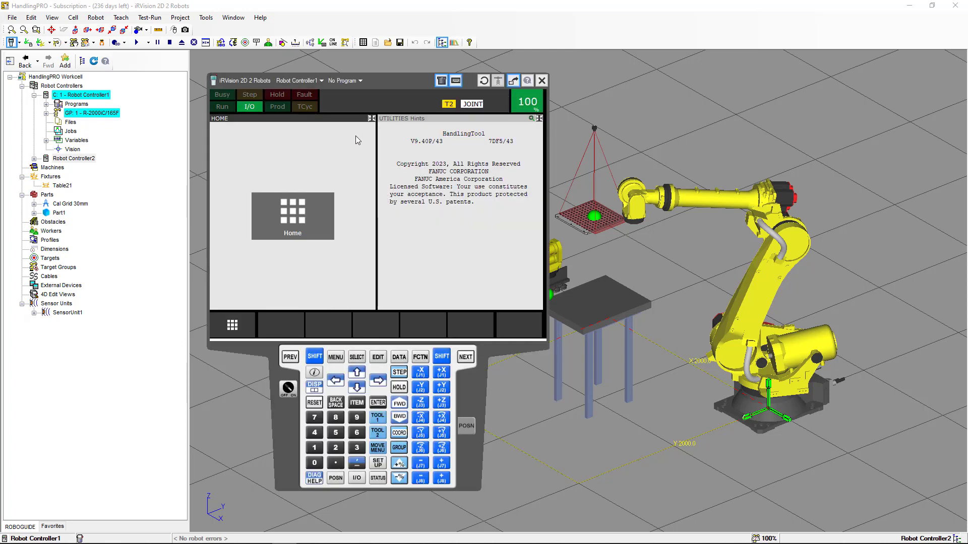
{"action": "left_click", "coordinate": [318, 80]}
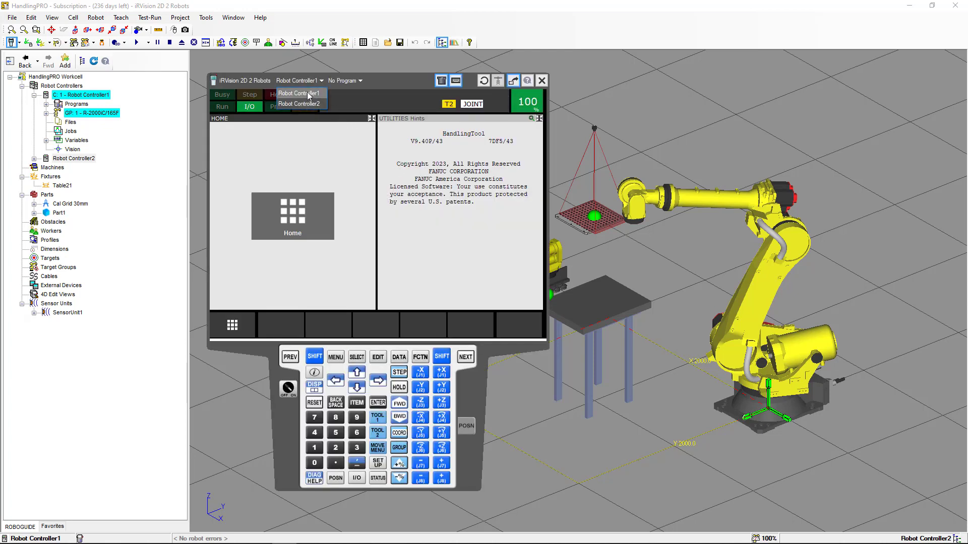
{"action": "left_click", "coordinate": [308, 94]}
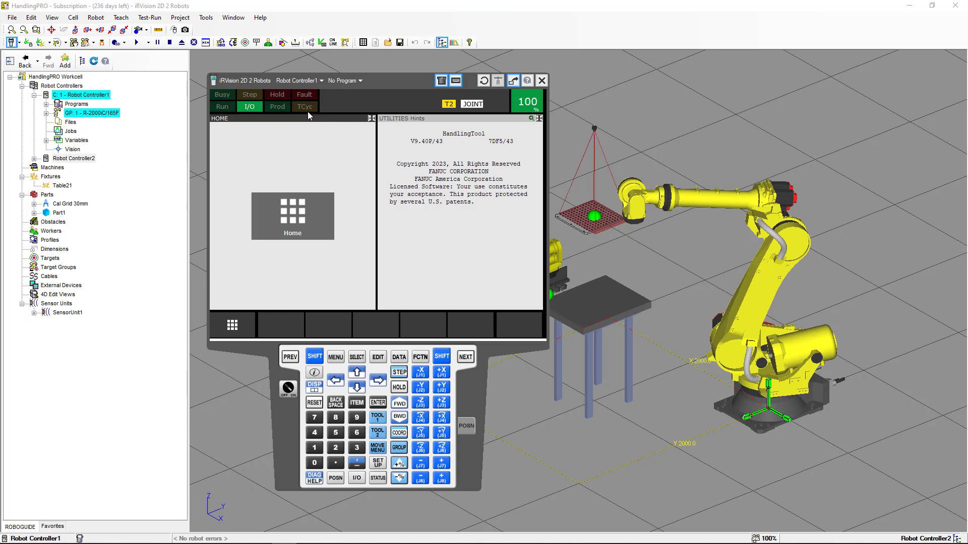
{"action": "left_click", "coordinate": [378, 478]}
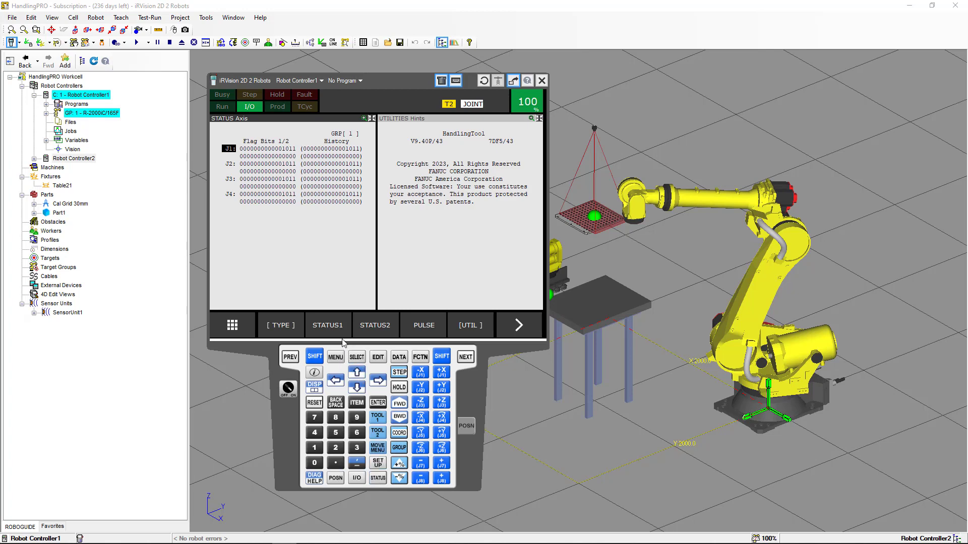
{"action": "left_click", "coordinate": [295, 324]}
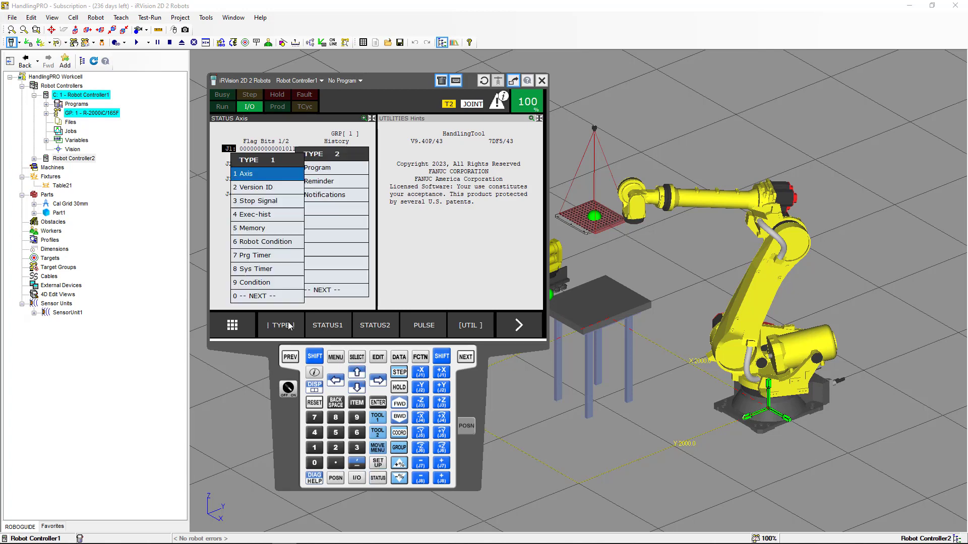
{"action": "left_click", "coordinate": [278, 190]}
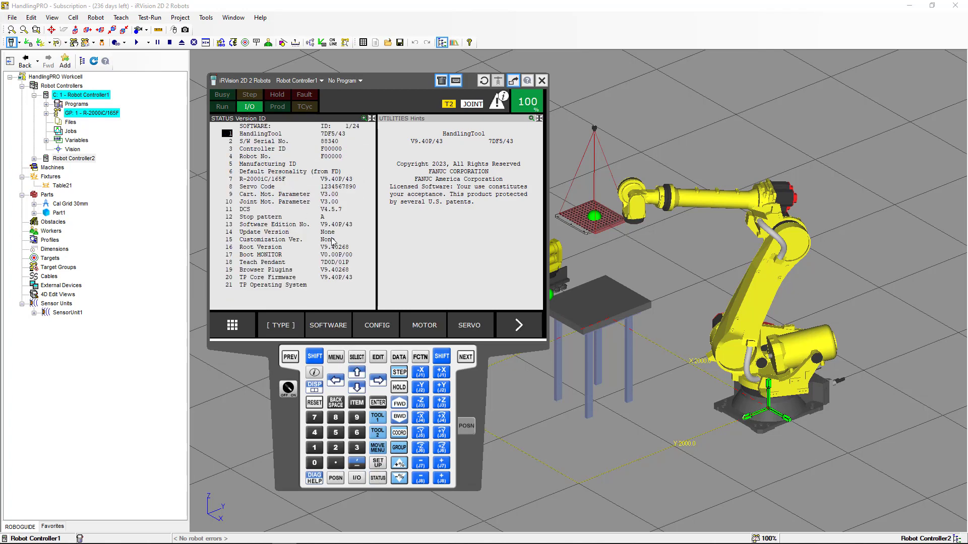
{"action": "left_click", "coordinate": [519, 327]}
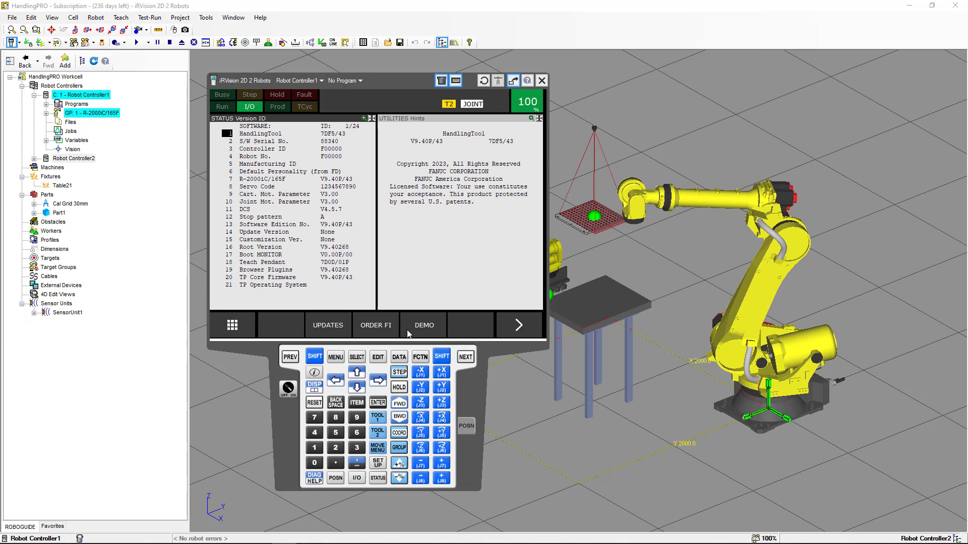
{"action": "left_click", "coordinate": [373, 325]}
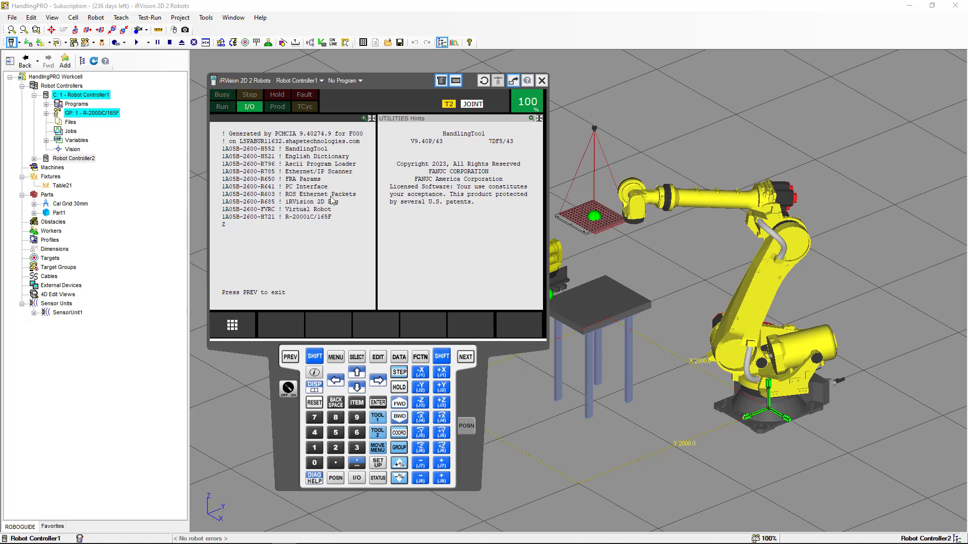
Switch the teach pendant to Robot Controller2 and set its screen layout to Double
{"action": "left_click", "coordinate": [320, 81]}
{"action": "left_click", "coordinate": [313, 104]}
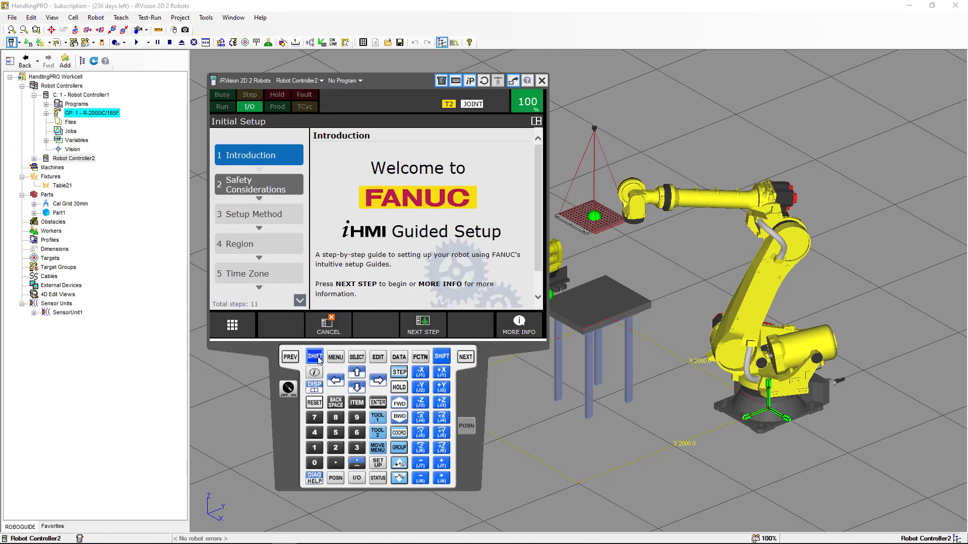
{"action": "left_click", "coordinate": [314, 387]}
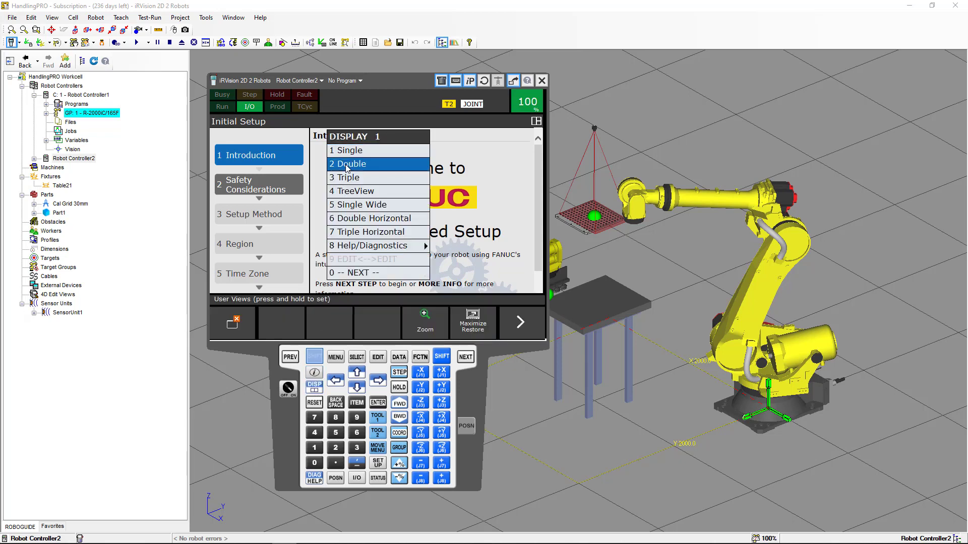
{"action": "left_click", "coordinate": [347, 165]}
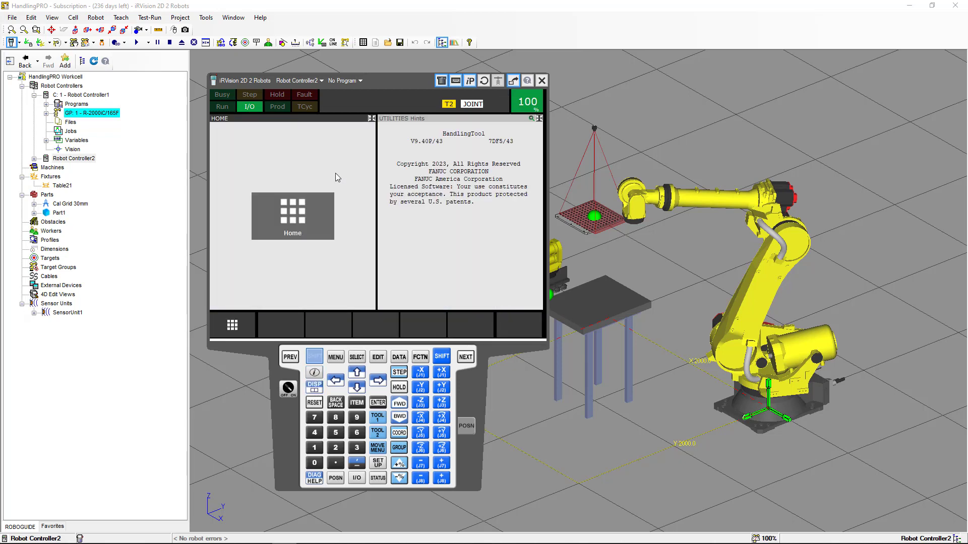
Examine the software options installed on Robot Controller2 in the order file of its Version ID status
{"action": "left_click", "coordinate": [378, 478]}
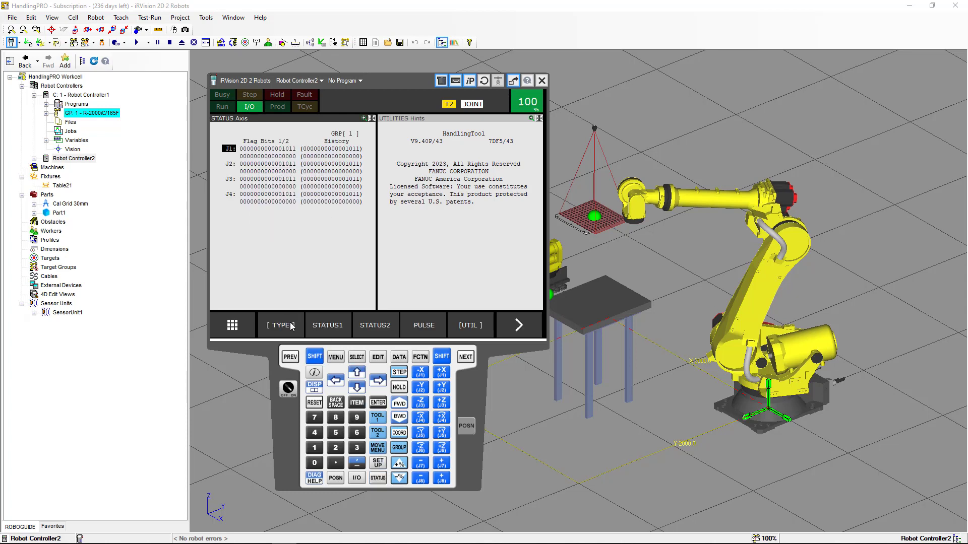
{"action": "left_click", "coordinate": [291, 325]}
{"action": "left_click", "coordinate": [280, 193]}
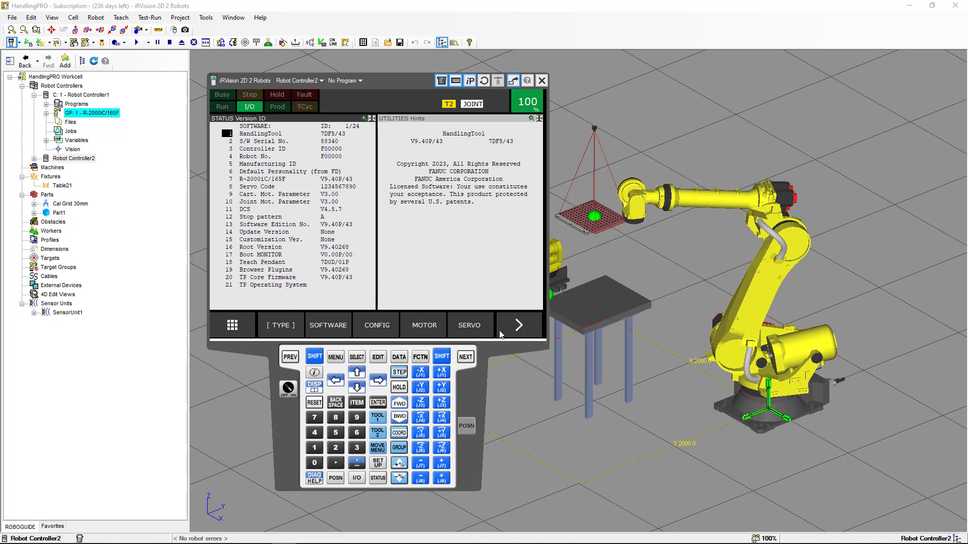
{"action": "left_click", "coordinate": [520, 326]}
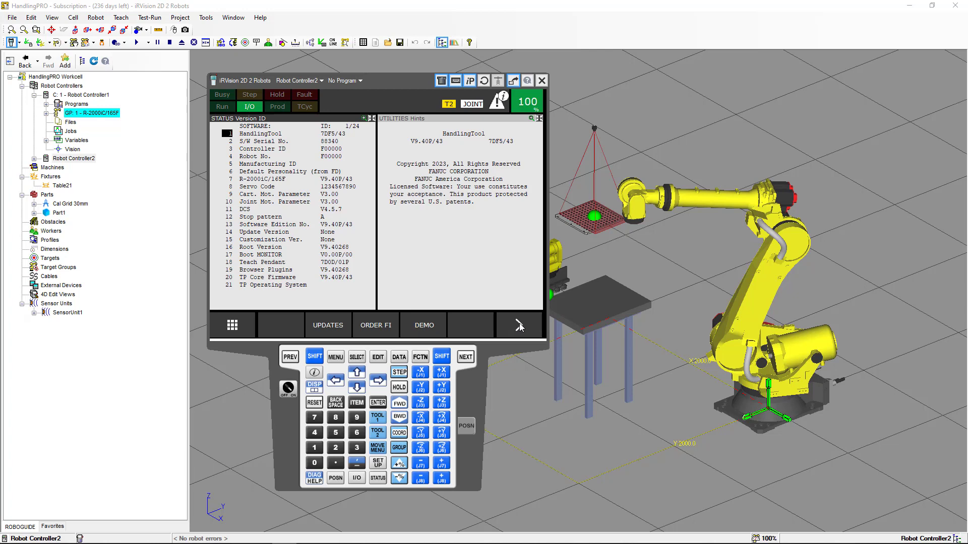
{"action": "left_click", "coordinate": [378, 325]}
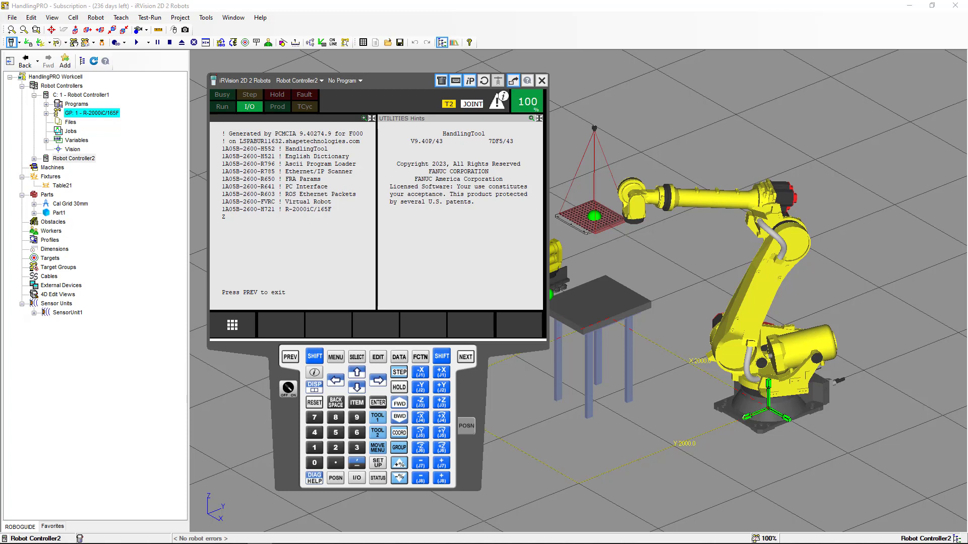
Switch the teach pendant to Robot Controller1 and open the TCP/IP details of its Host Comm setup
{"action": "left_click", "coordinate": [319, 81]}
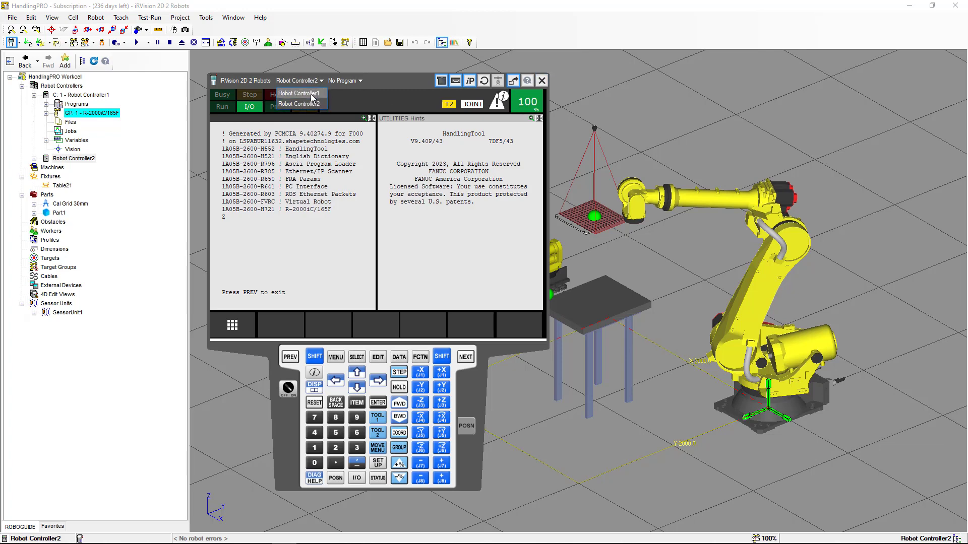
{"action": "left_click", "coordinate": [311, 94]}
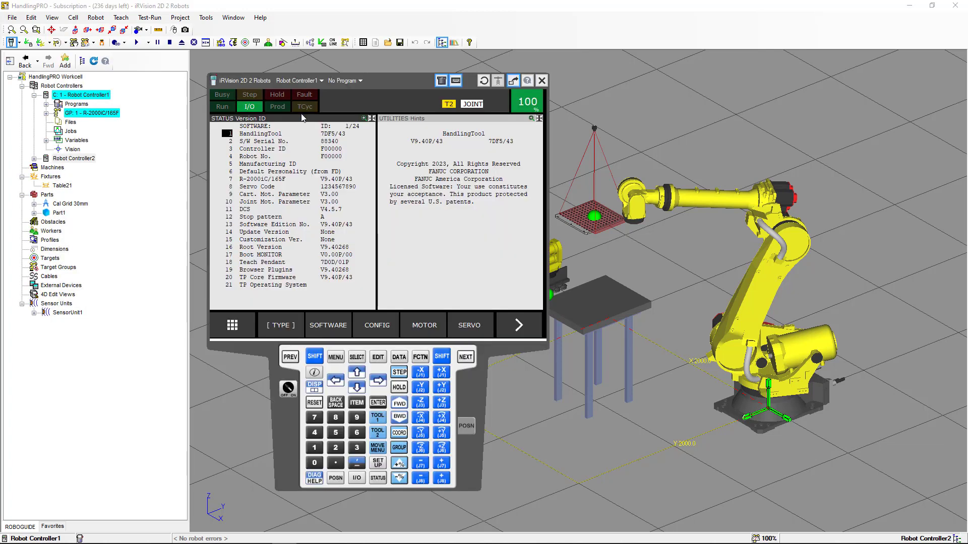
{"action": "left_click", "coordinate": [335, 357]}
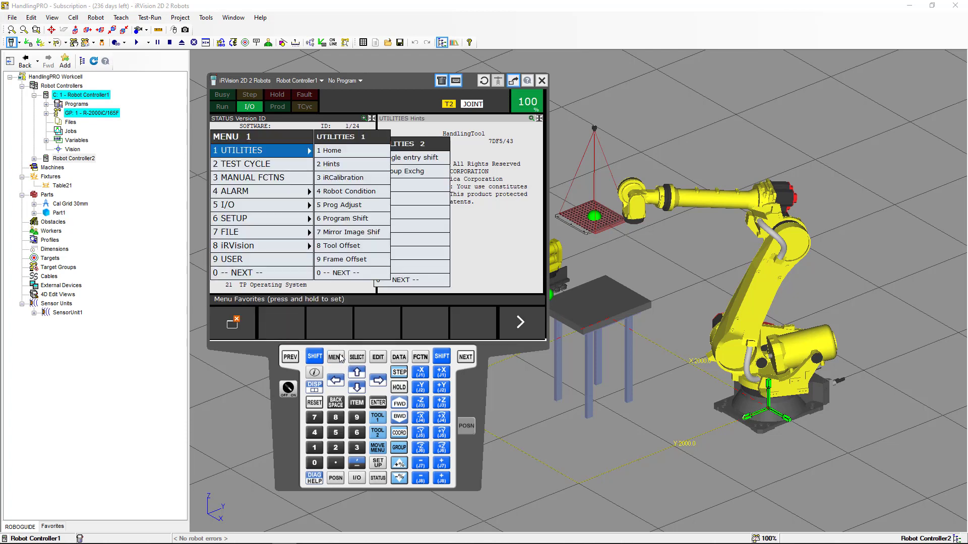
{"action": "left_click", "coordinate": [290, 221]}
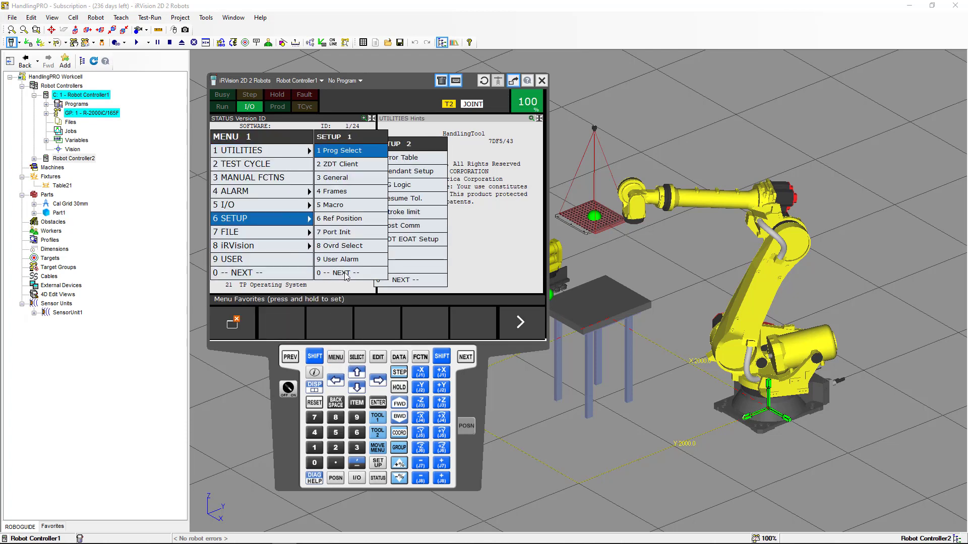
{"action": "left_click", "coordinate": [347, 274]}
{"action": "left_click", "coordinate": [397, 227]}
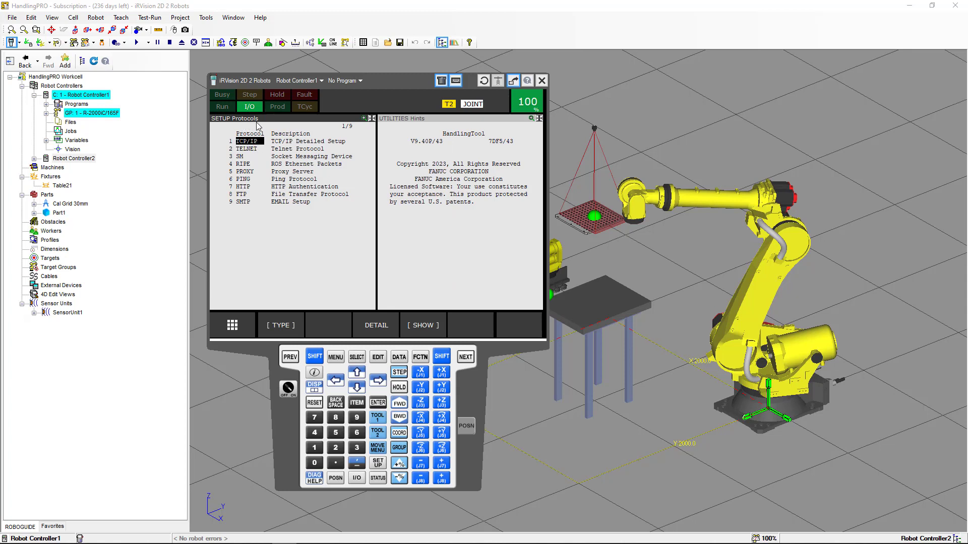
{"action": "left_click", "coordinate": [385, 325]}
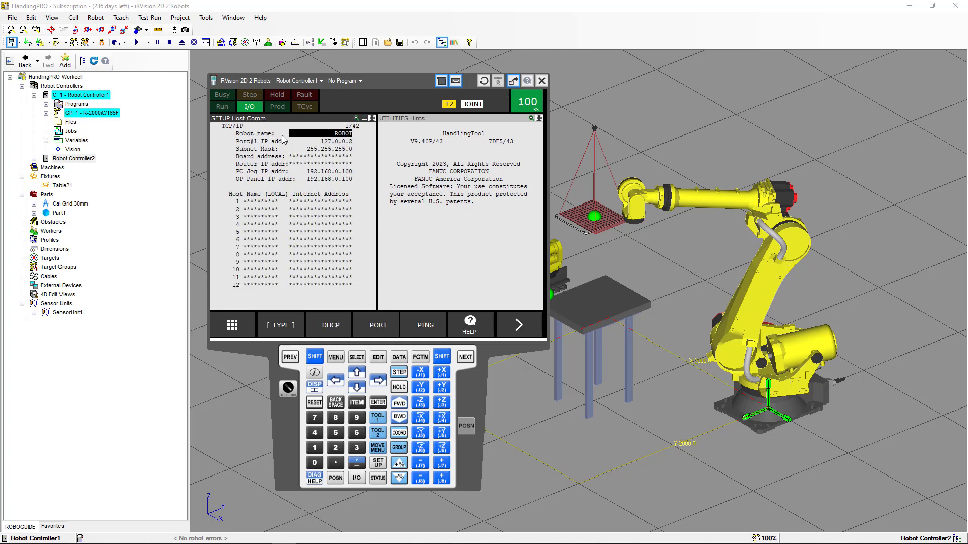
Set Robot Controller1's robot name to ROBOT1 in the TCP/IP setup
{"action": "left_click", "coordinate": [378, 402]}
{"action": "left_click", "coordinate": [455, 297]}
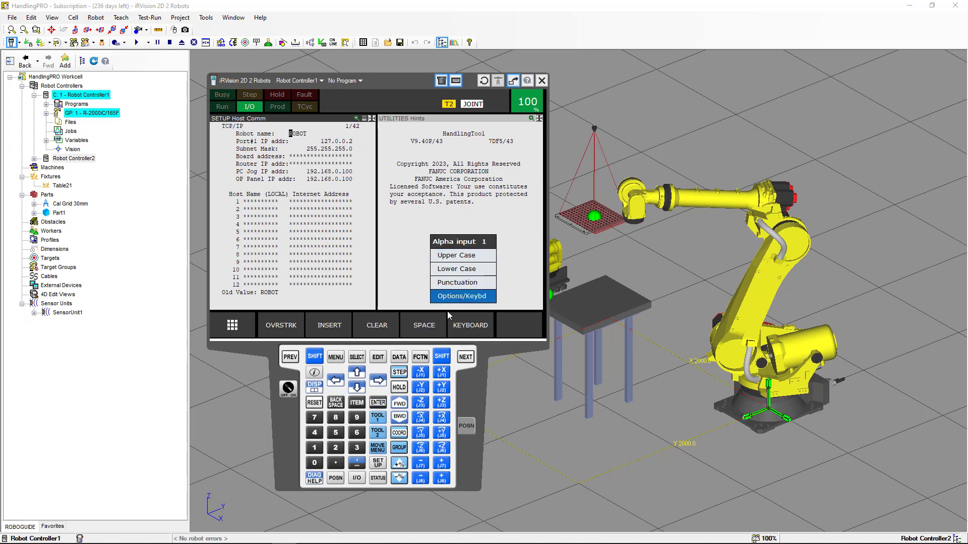
{"action": "left_click", "coordinate": [470, 325]}
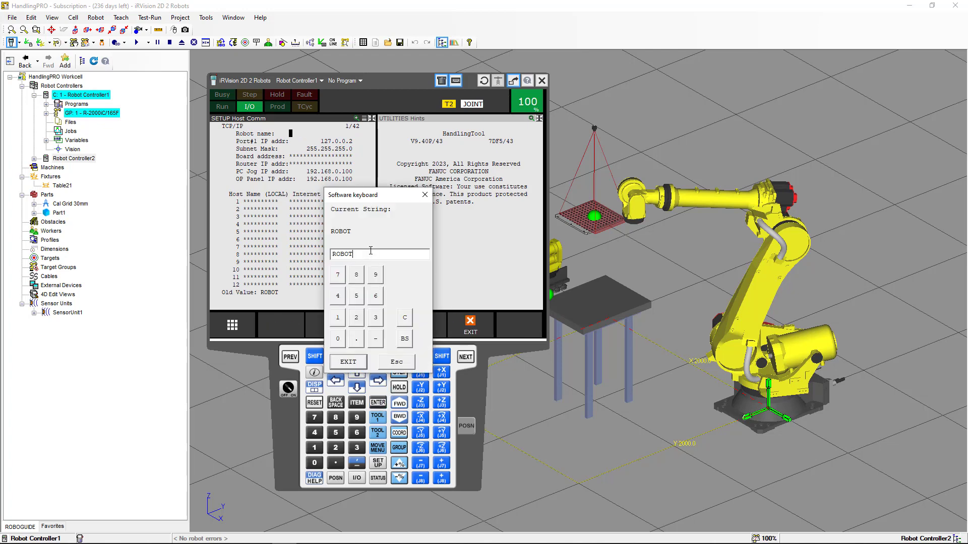
{"action": "type", "text": "1"}
{"action": "left_click", "coordinate": [352, 363]}
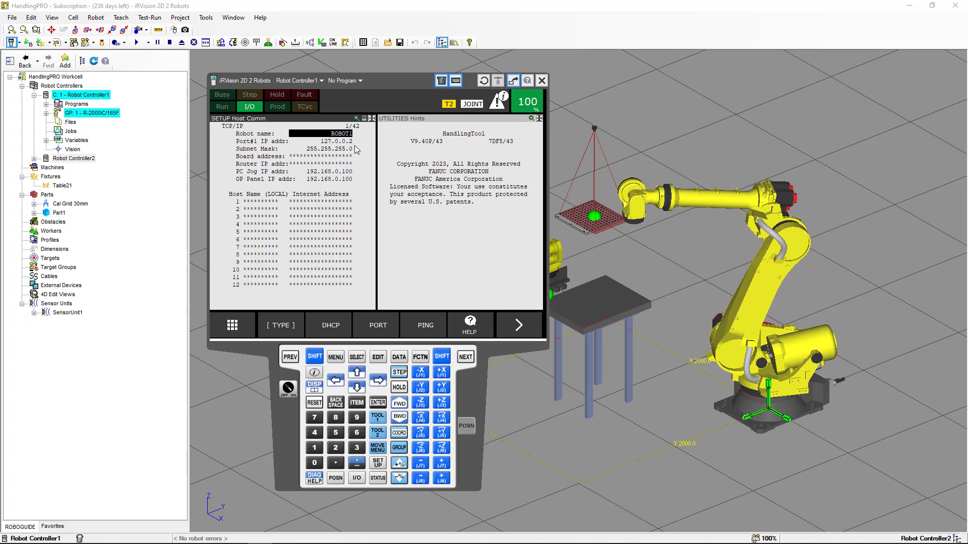
Switch the teach pendant to Robot Controller2 and open the TCP/IP details of its Host Comm setup
{"action": "left_click", "coordinate": [320, 80]}
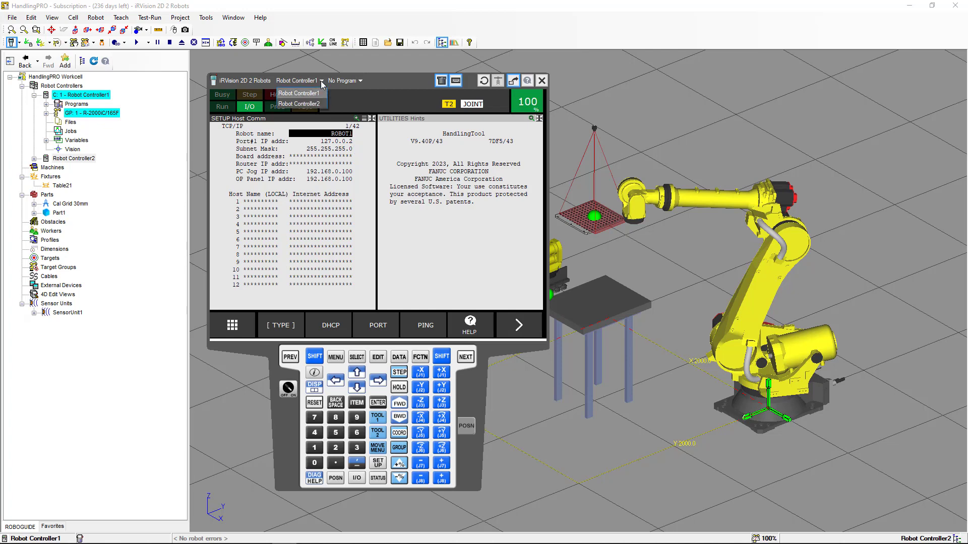
{"action": "left_click", "coordinate": [308, 104]}
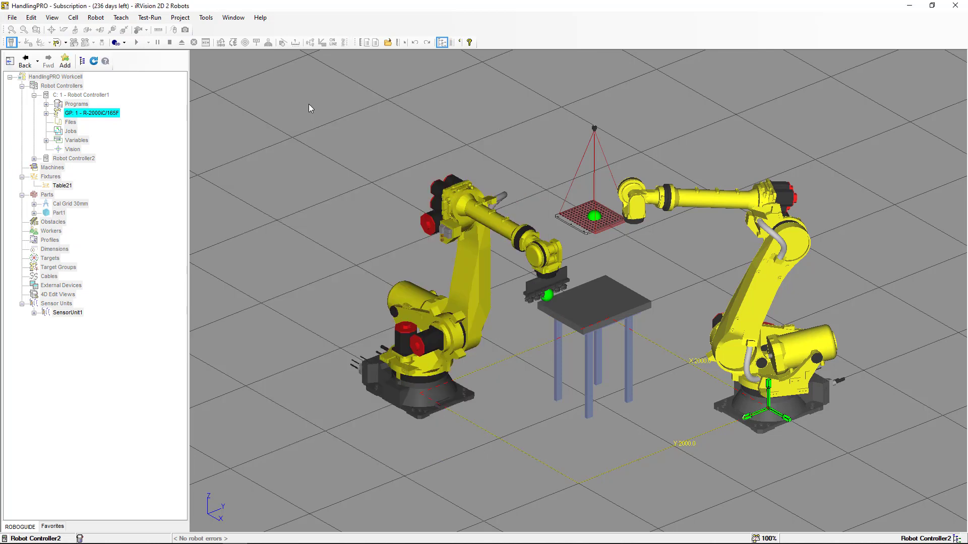
{"action": "left_click", "coordinate": [336, 357]}
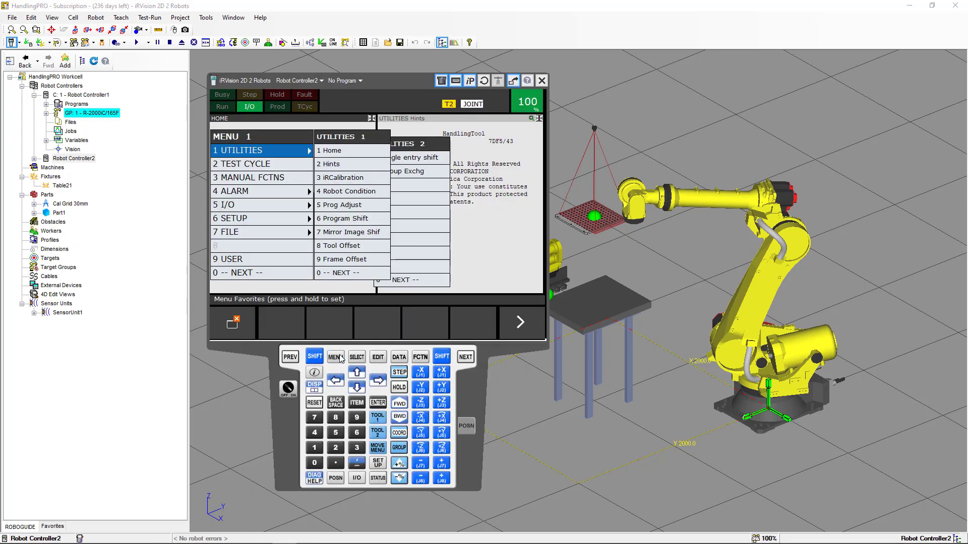
{"action": "left_click", "coordinate": [299, 220]}
{"action": "left_click", "coordinate": [341, 273]}
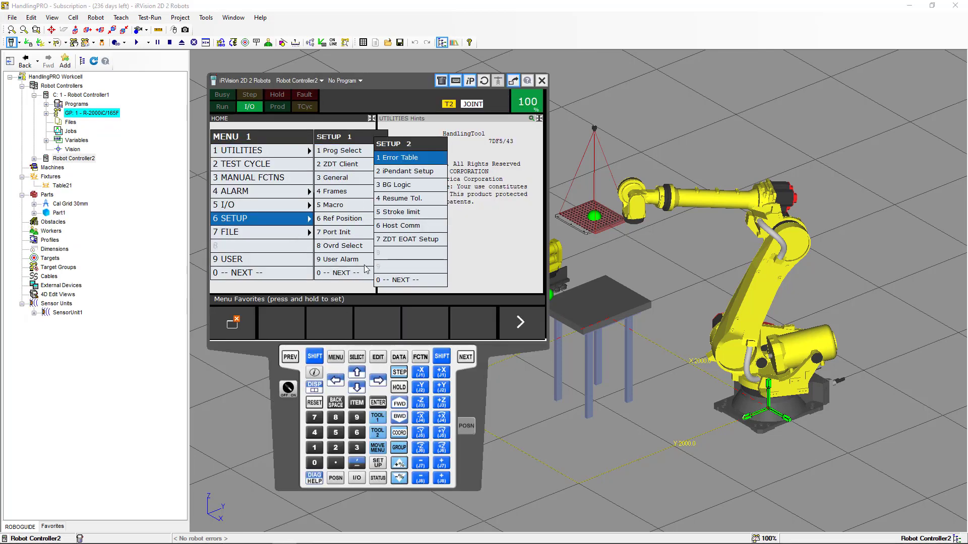
{"action": "left_click", "coordinate": [392, 226]}
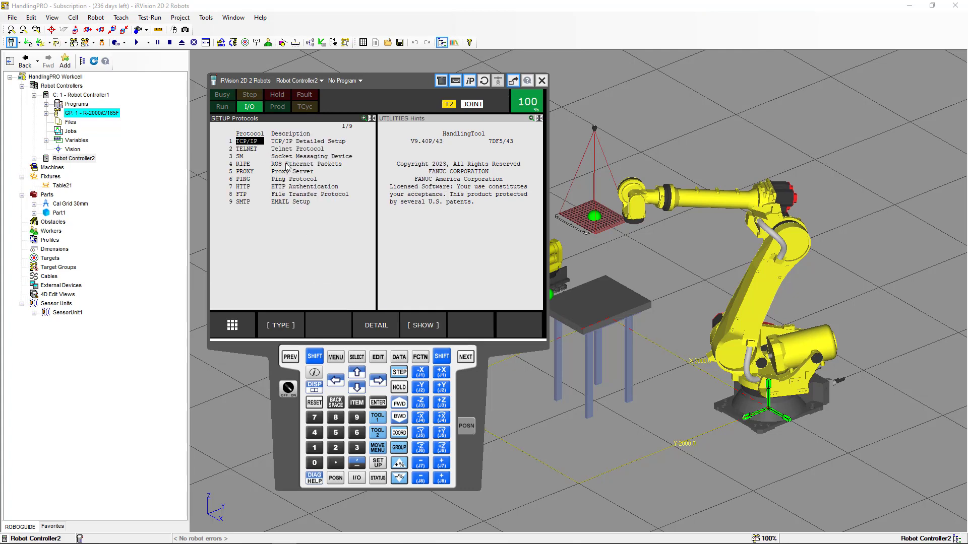
{"action": "left_click", "coordinate": [378, 327]}
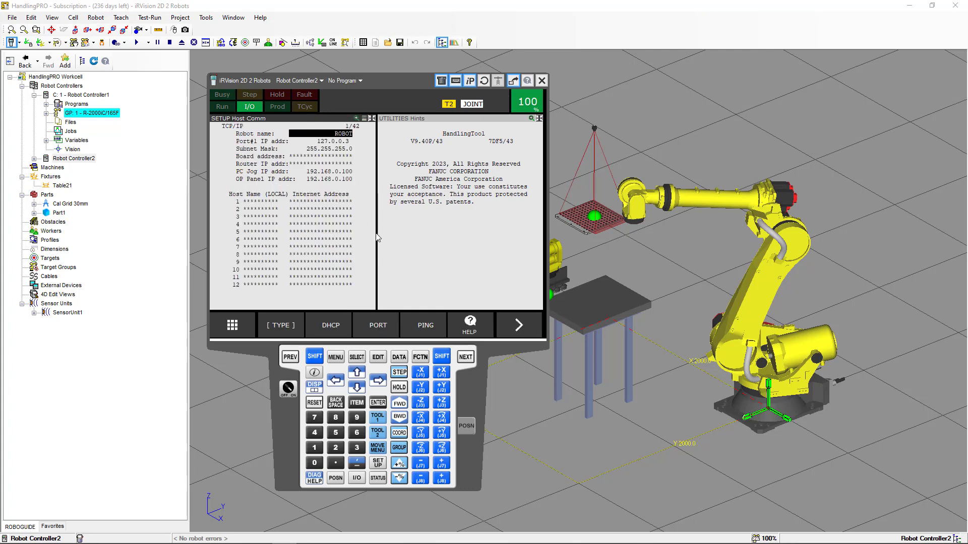
Set Robot Controller2's robot name to ROBOT2 in the TCP/IP setup
{"action": "left_click", "coordinate": [378, 402]}
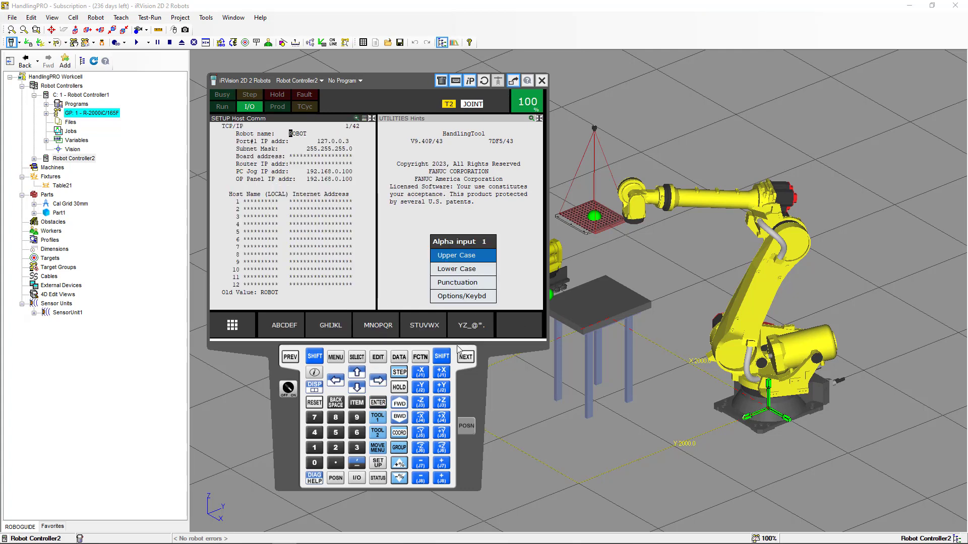
{"action": "left_click", "coordinate": [468, 301]}
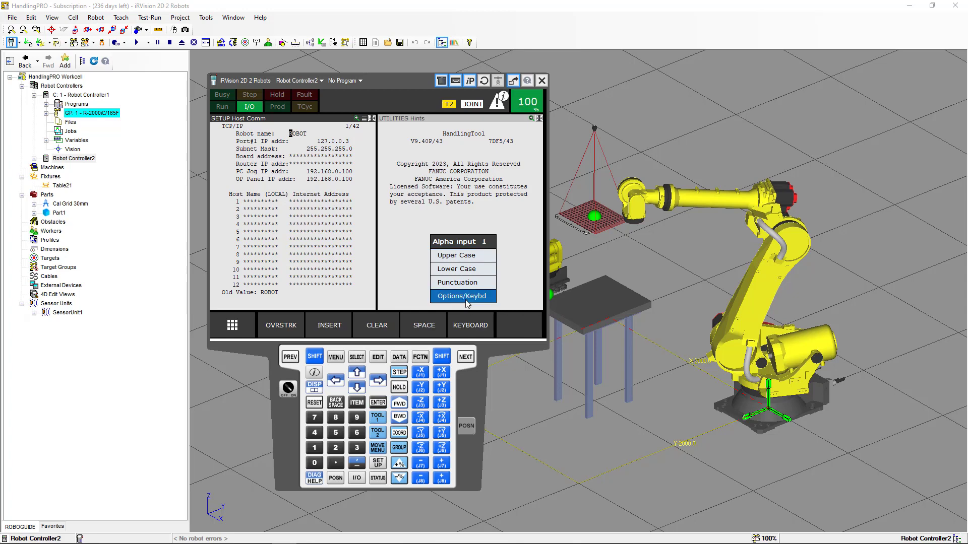
{"action": "left_click", "coordinate": [470, 328]}
{"action": "type", "text": "2"}
{"action": "left_click", "coordinate": [352, 361]}
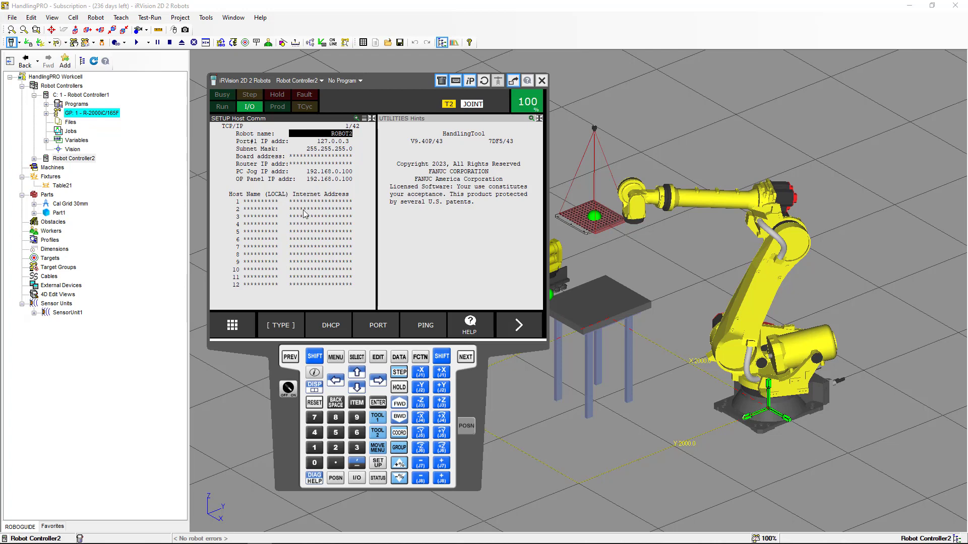
View the Port#2 TCP/IP settings of Robot Controller2, and open the RIPE protocol details from the protocol list
{"action": "left_click", "coordinate": [379, 326]}
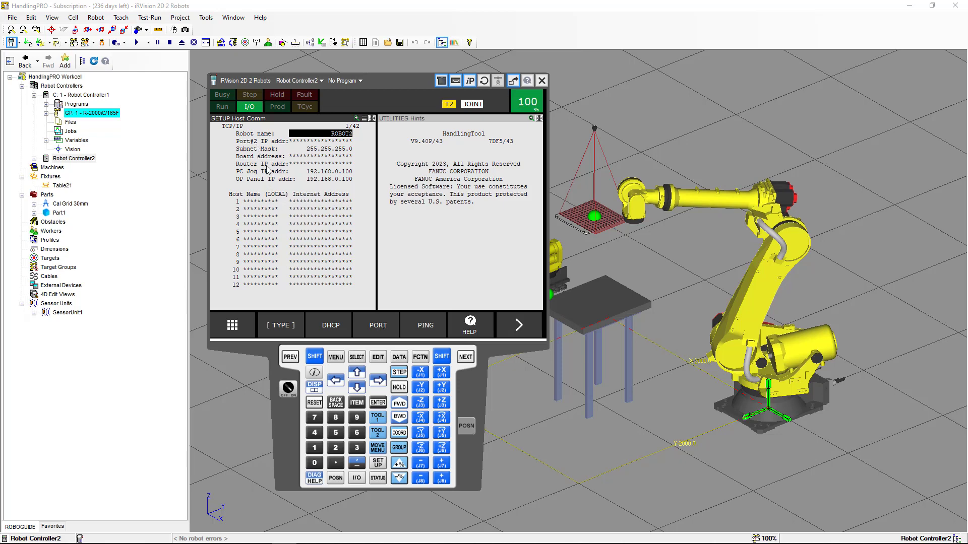
{"action": "left_click", "coordinate": [371, 327]}
{"action": "left_click", "coordinate": [292, 358]}
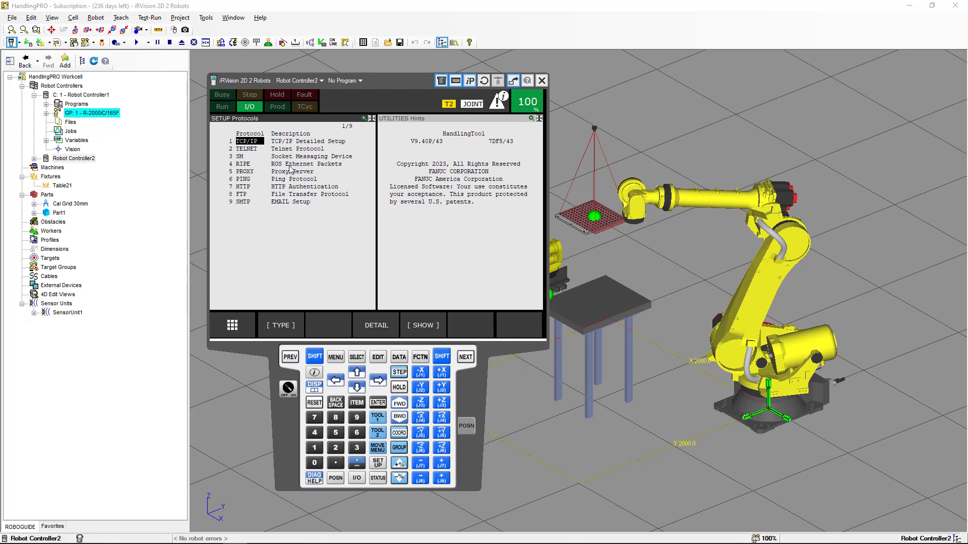
{"action": "left_click", "coordinate": [289, 166]}
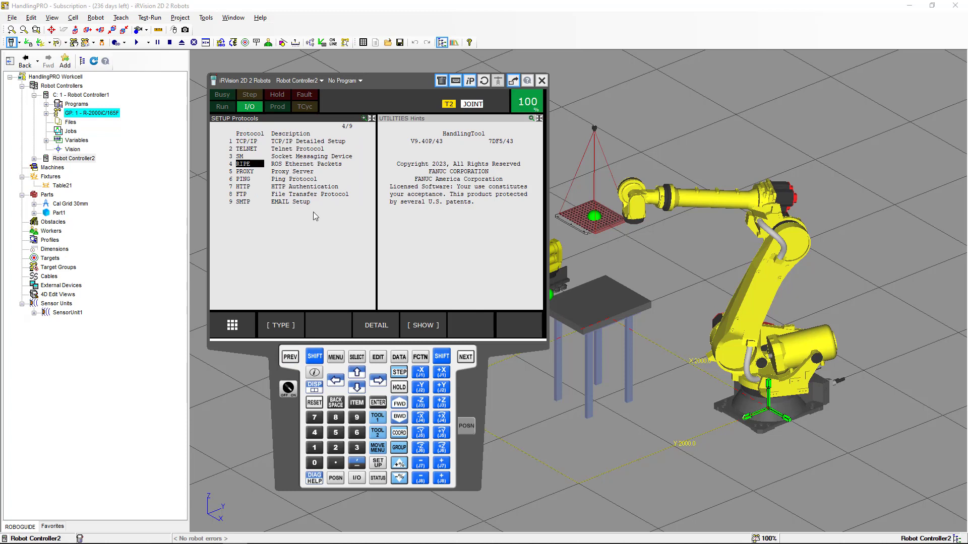
{"action": "left_click", "coordinate": [373, 325]}
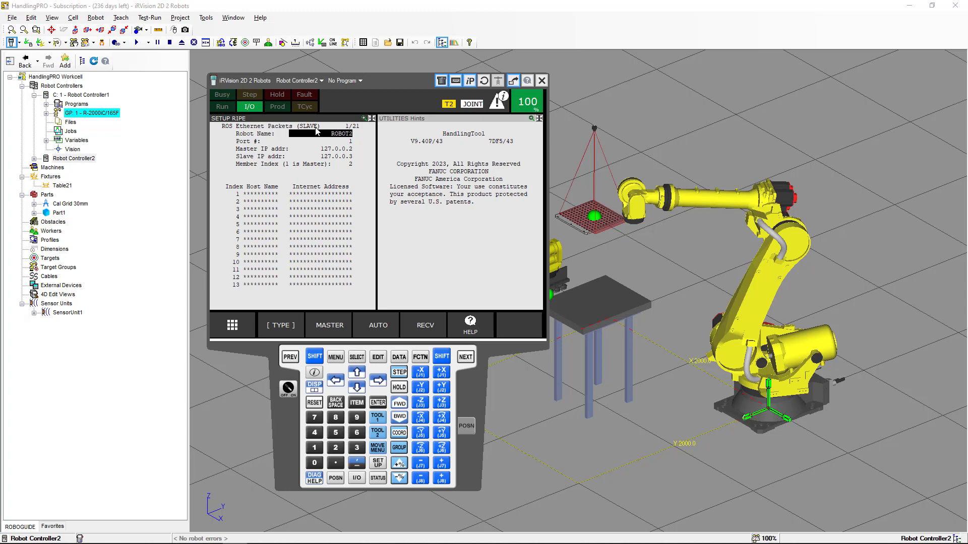
Change the RIPE role to master and back to slave, and set the master IP address to 127.0.0.2
{"action": "left_click", "coordinate": [342, 331]}
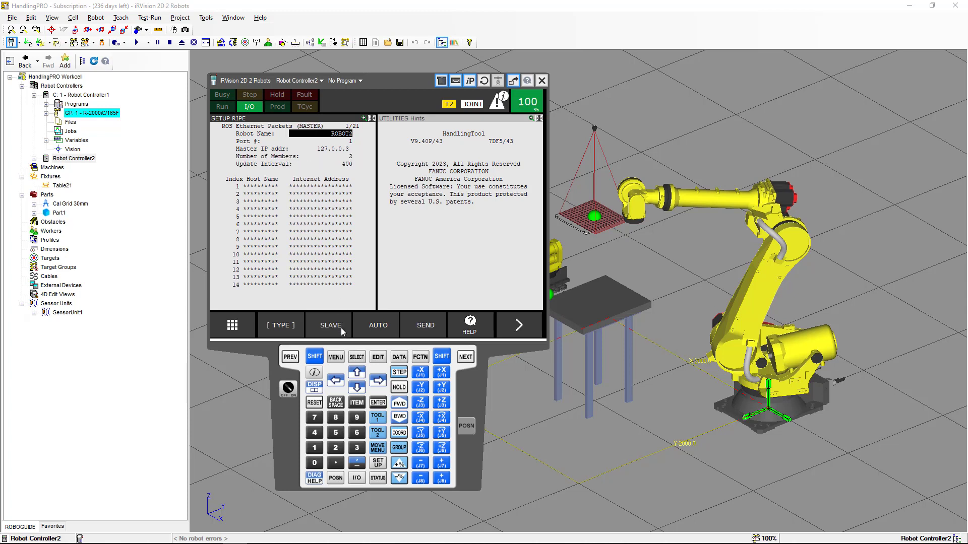
{"action": "left_click", "coordinate": [342, 331]}
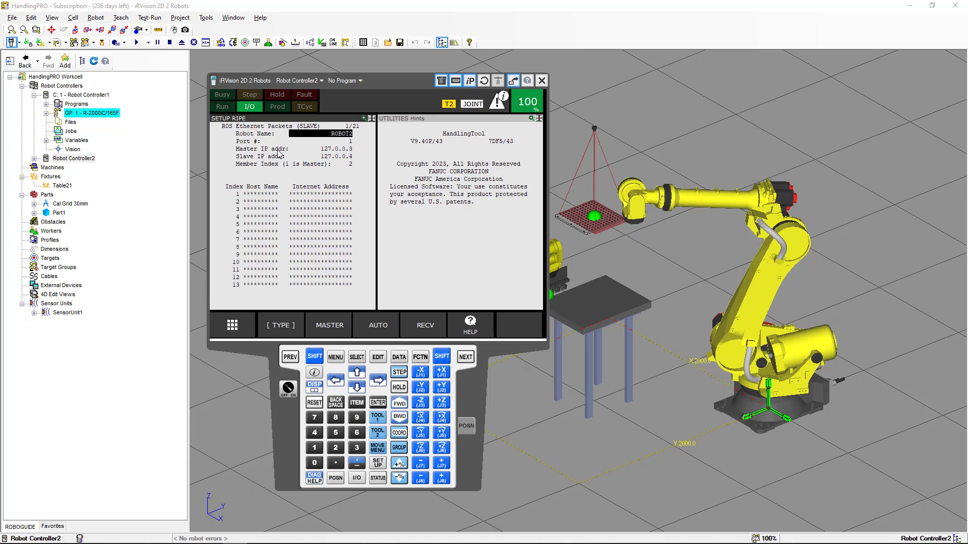
{"action": "left_click", "coordinate": [338, 149]}
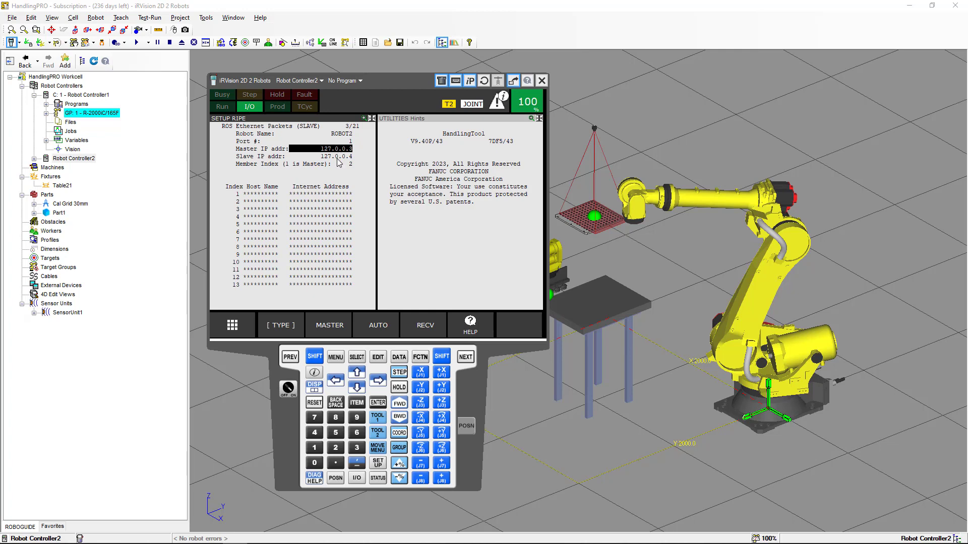
{"action": "left_click", "coordinate": [377, 402]}
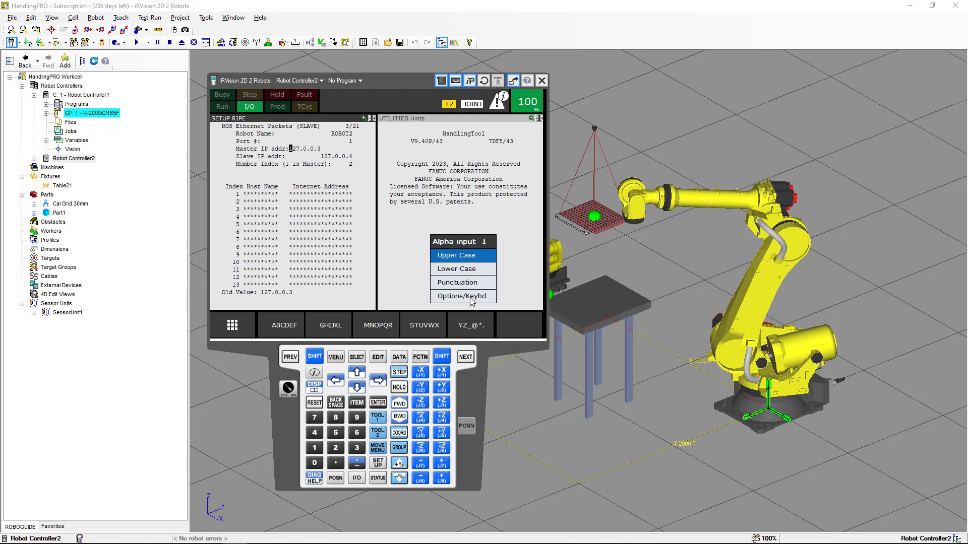
{"action": "type", "text": "127.0.0.2"}
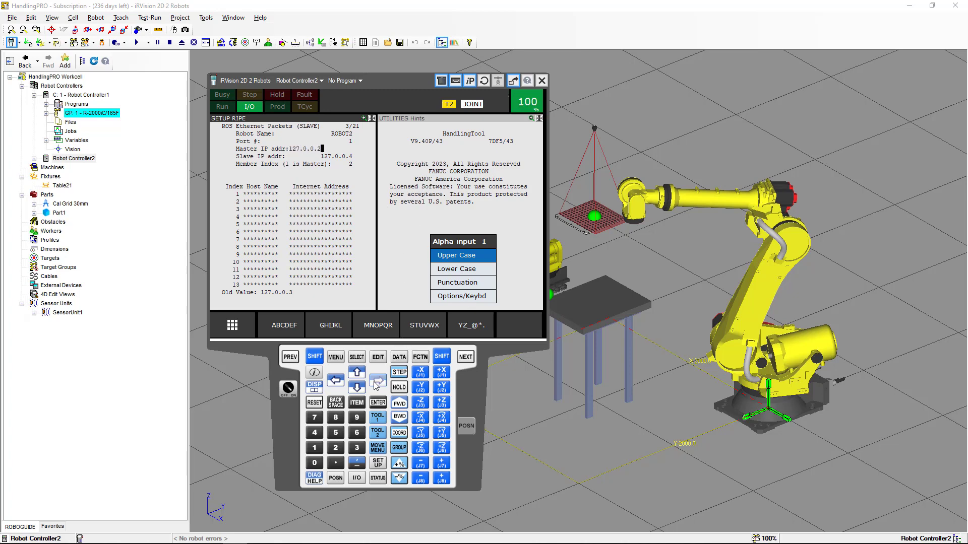
{"action": "left_click", "coordinate": [378, 402]}
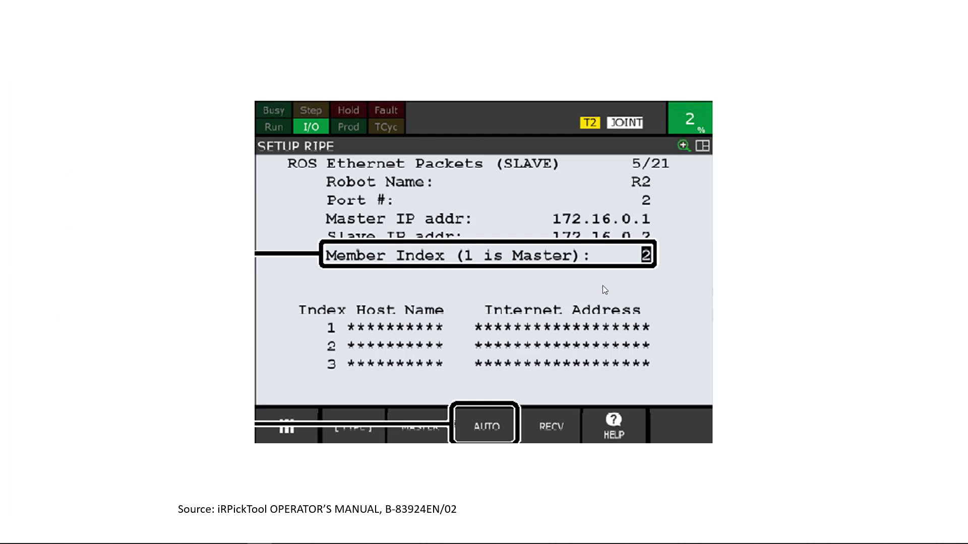
{"action": "left_click", "coordinate": [493, 430]}
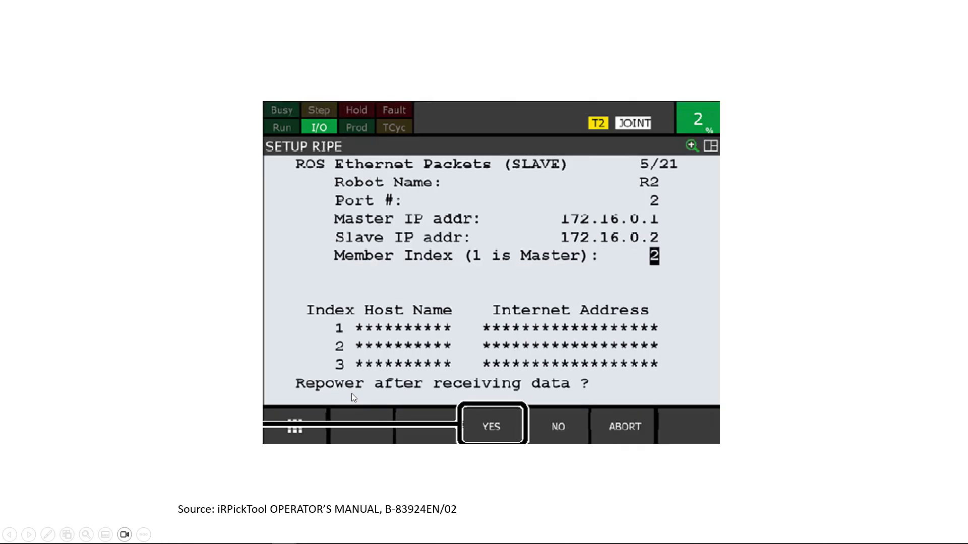
{"action": "left_click", "coordinate": [509, 416]}
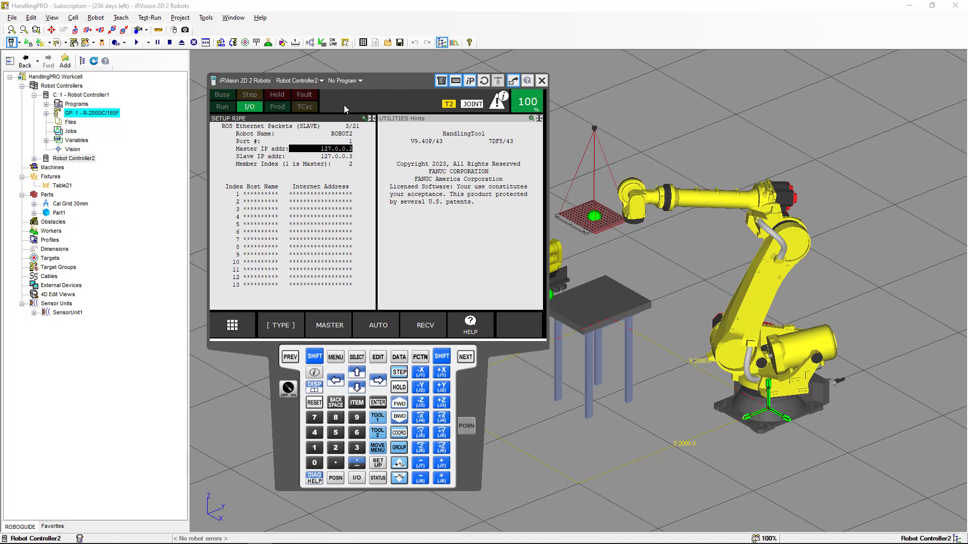
Switch the teach pendant to Robot Controller1 and open the RIPE details from its protocol list
{"action": "left_click", "coordinate": [319, 81]}
{"action": "left_click", "coordinate": [313, 94]}
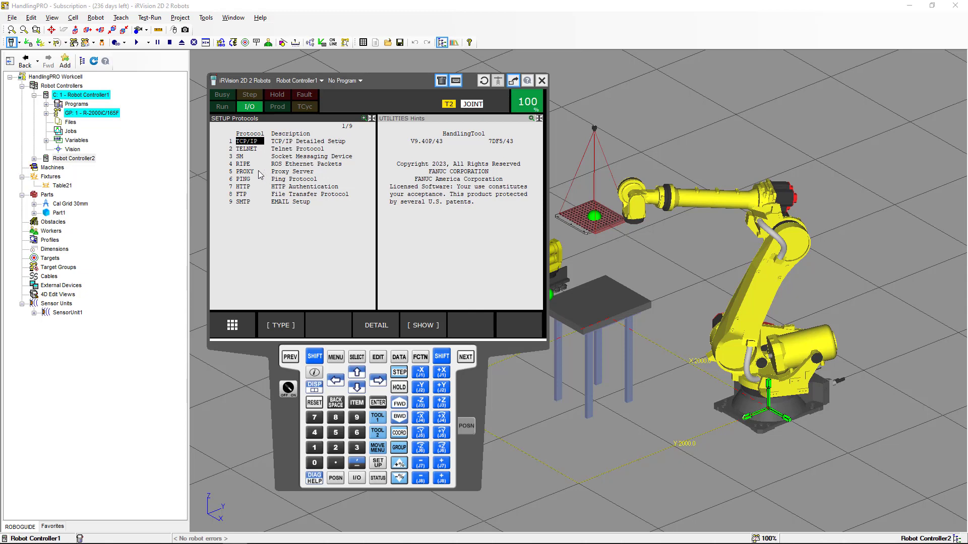
{"action": "left_click", "coordinate": [245, 164]}
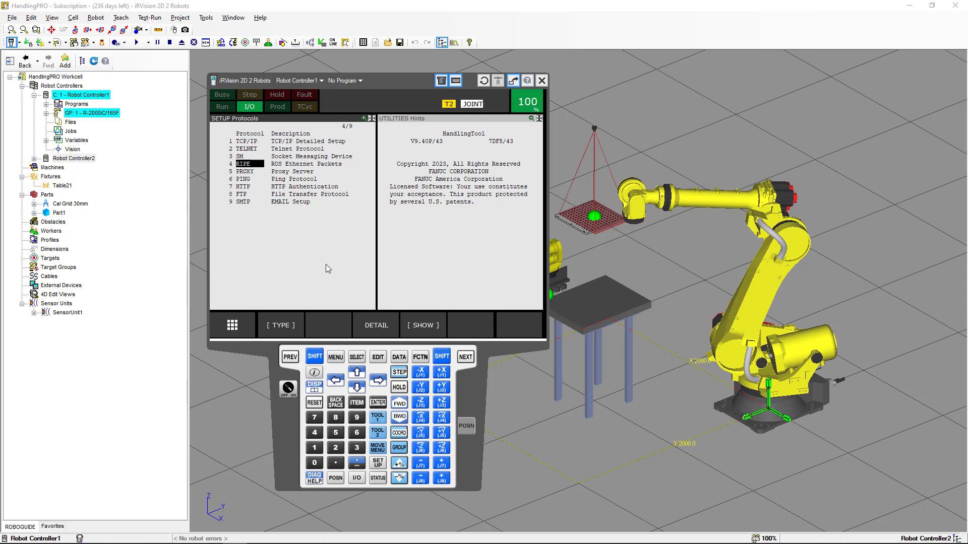
{"action": "left_click", "coordinate": [376, 325]}
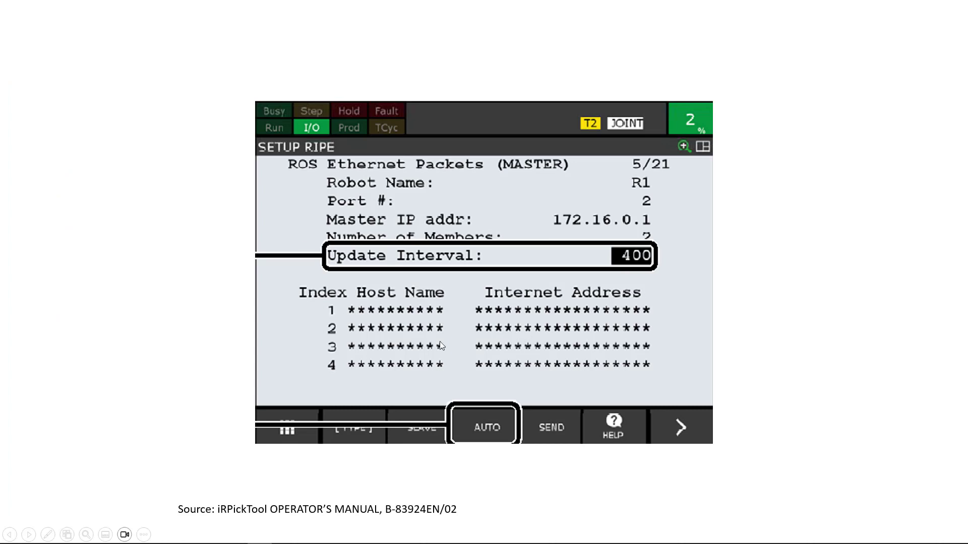
{"action": "left_click", "coordinate": [500, 426]}
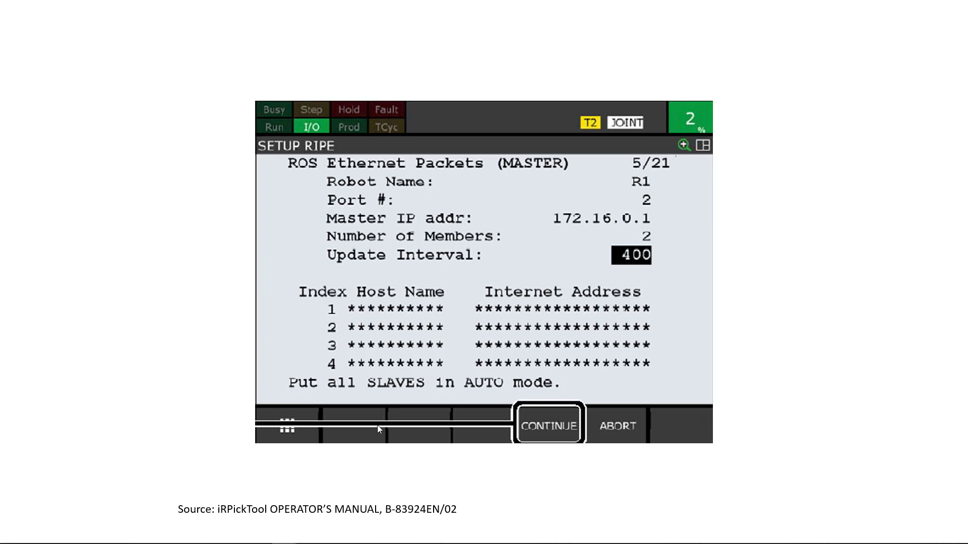
{"action": "left_click", "coordinate": [531, 419]}
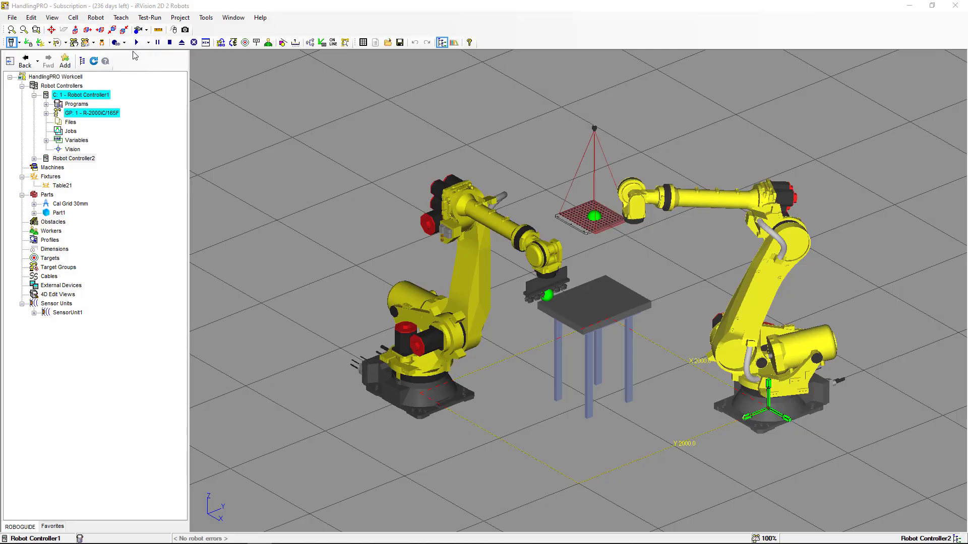
In the cell's RIPE Setup, assign Robot Controller1 to ROBOT1 and Robot Controller2 to ROBOT2 in Ripe ring 1
{"action": "left_click", "coordinate": [76, 19]}
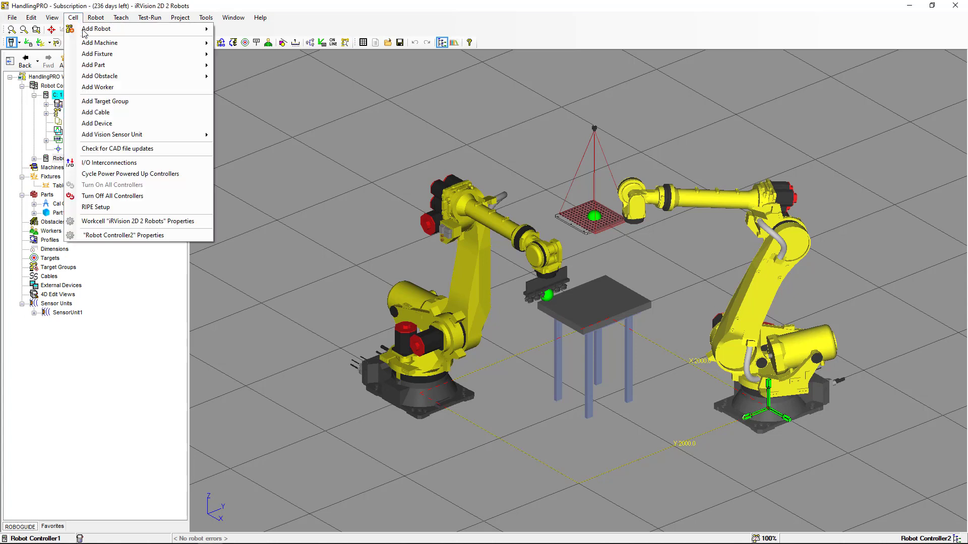
{"action": "left_click", "coordinate": [147, 207]}
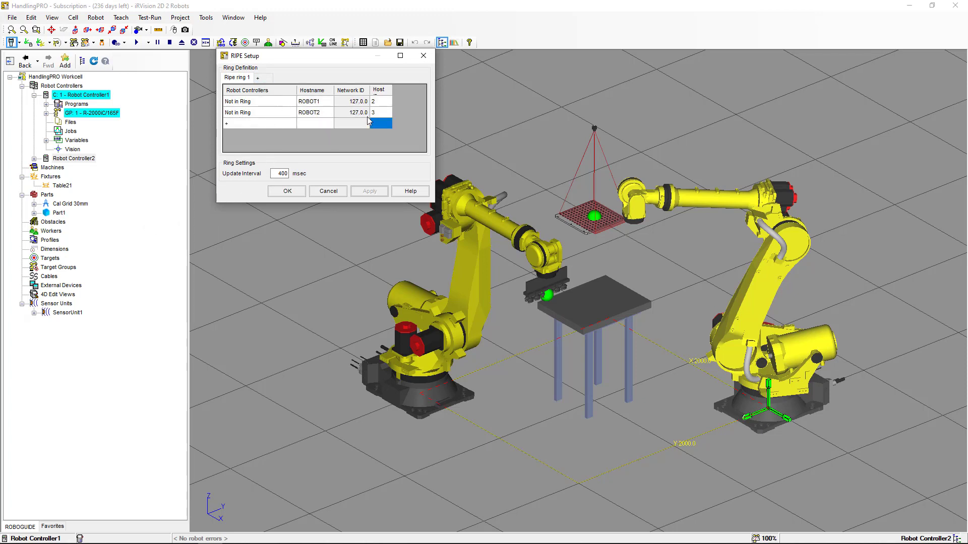
{"action": "left_click", "coordinate": [290, 104]}
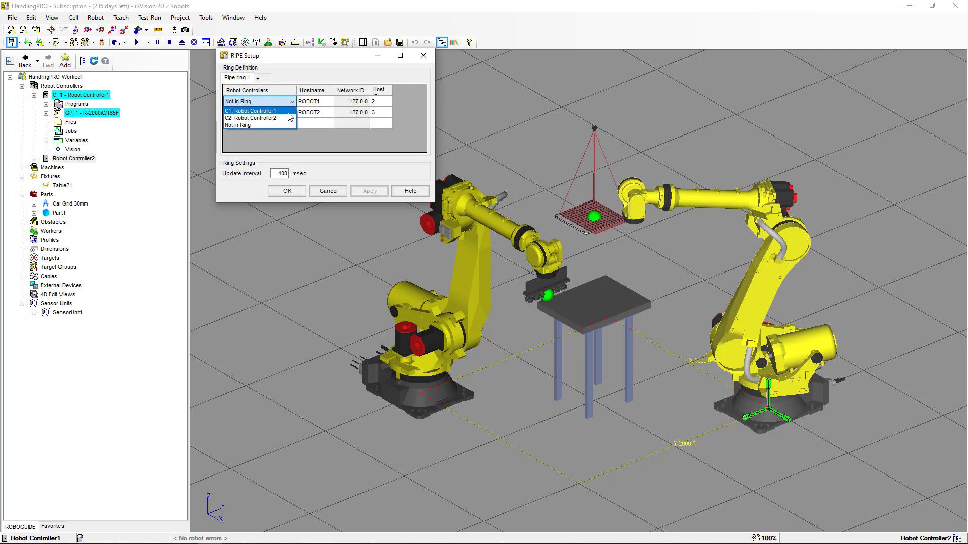
{"action": "left_click", "coordinate": [290, 111]}
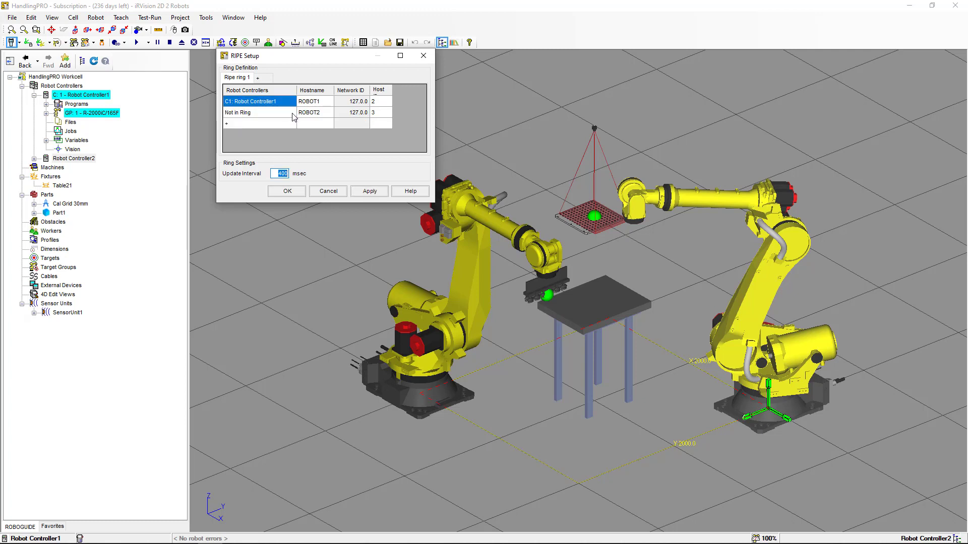
{"action": "left_click", "coordinate": [294, 117]}
{"action": "left_click", "coordinate": [291, 128]}
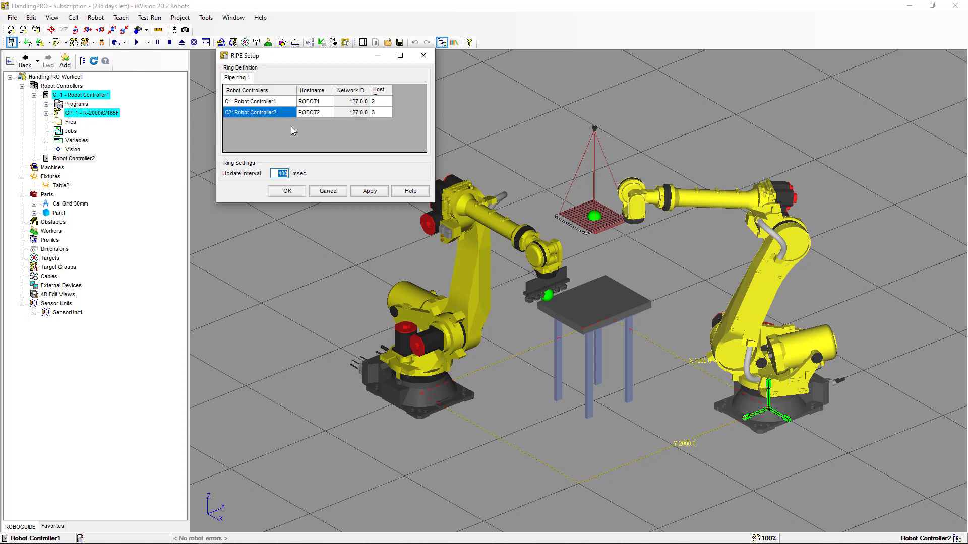
Apply the RIPE ring definition and update all RIPE controllers with this ROS IP configuration
{"action": "left_click", "coordinate": [367, 194]}
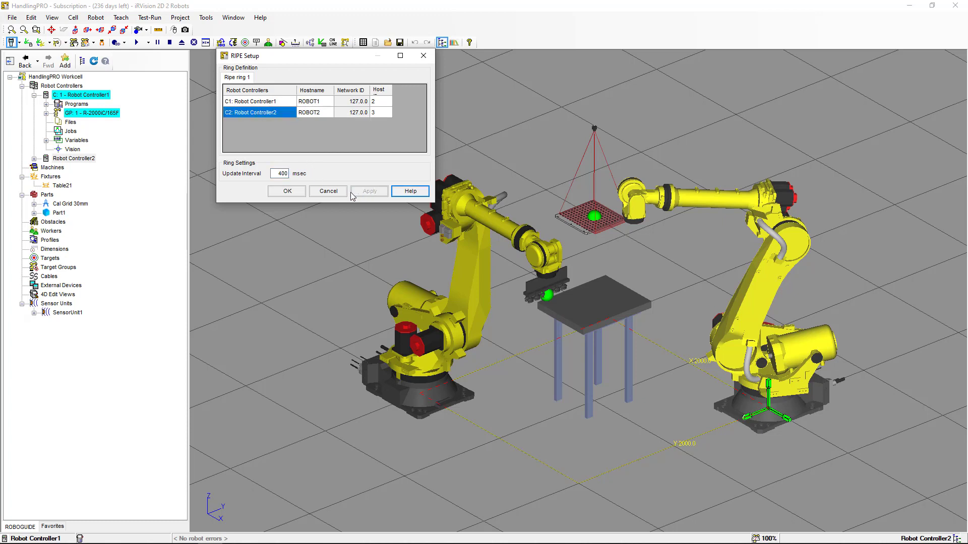
{"action": "left_click", "coordinate": [290, 194]}
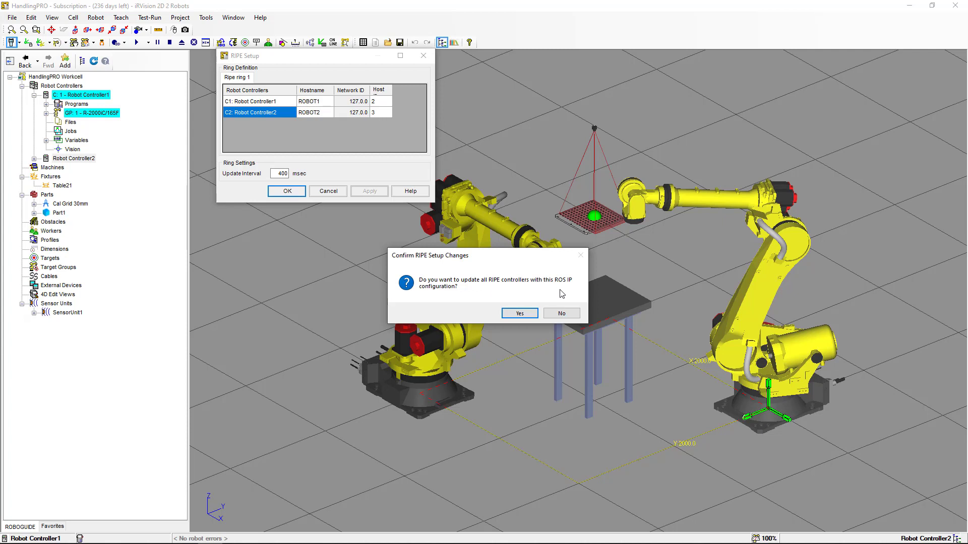
{"action": "left_click", "coordinate": [531, 316]}
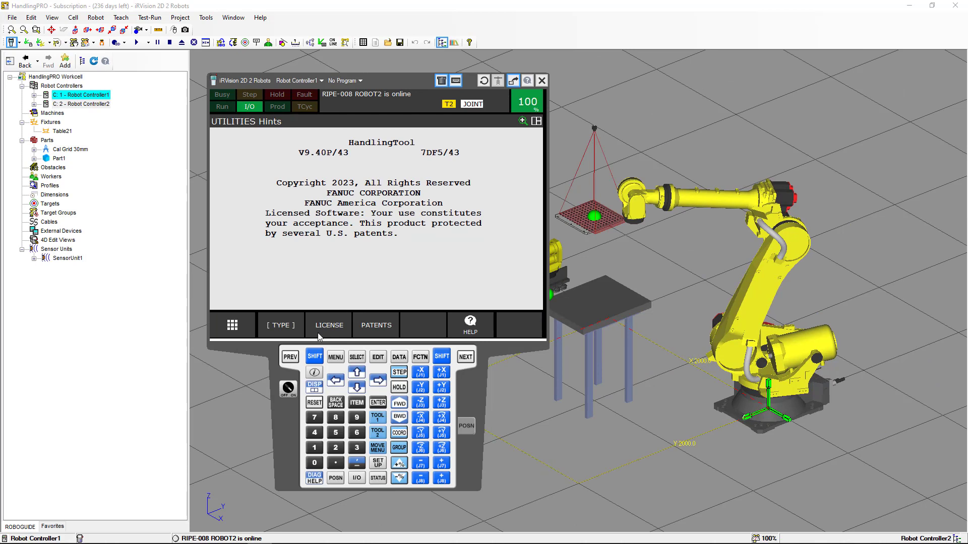
Split Robot Controller1's teach pendant into a double view and open the RIPE details from its protocol list
{"action": "left_click", "coordinate": [314, 357]}
{"action": "left_click", "coordinate": [314, 386]}
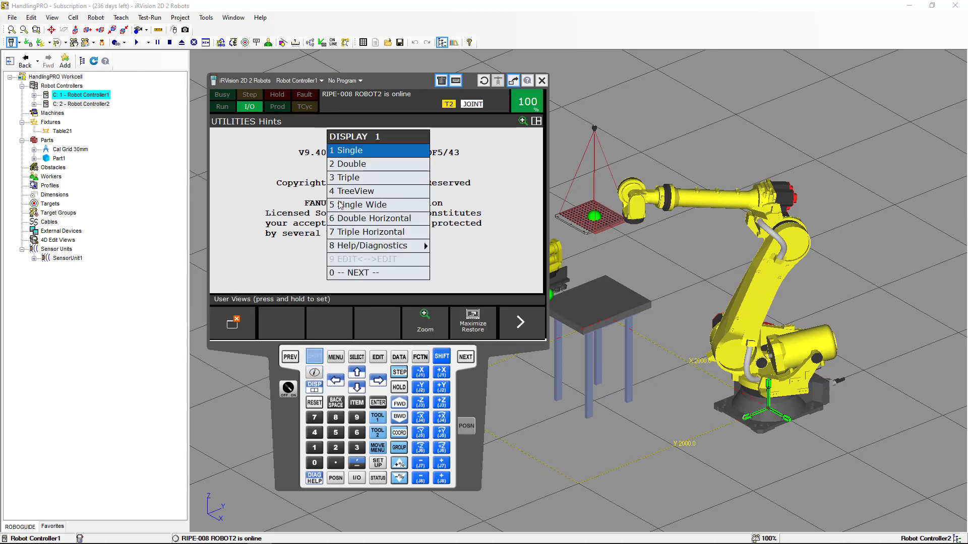
{"action": "left_click", "coordinate": [347, 164]}
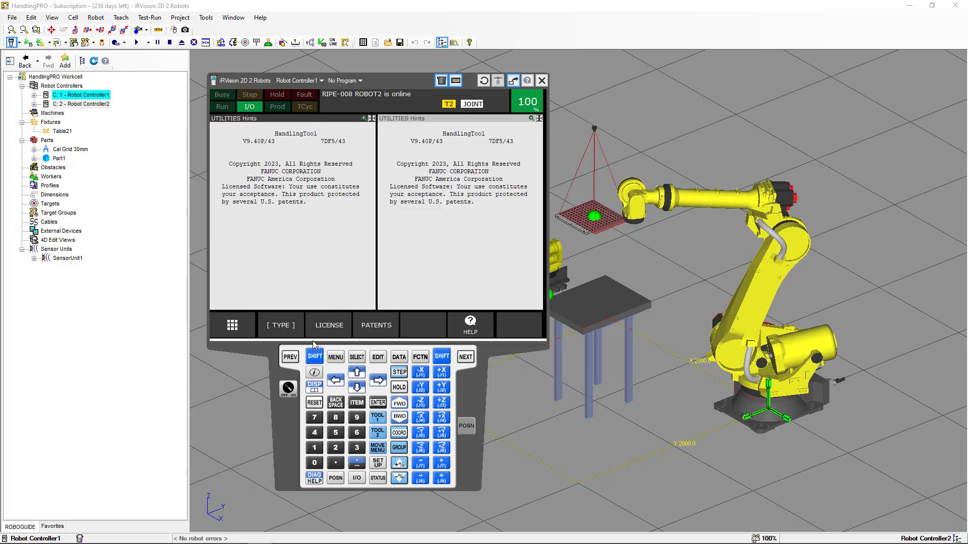
{"action": "left_click", "coordinate": [334, 358]}
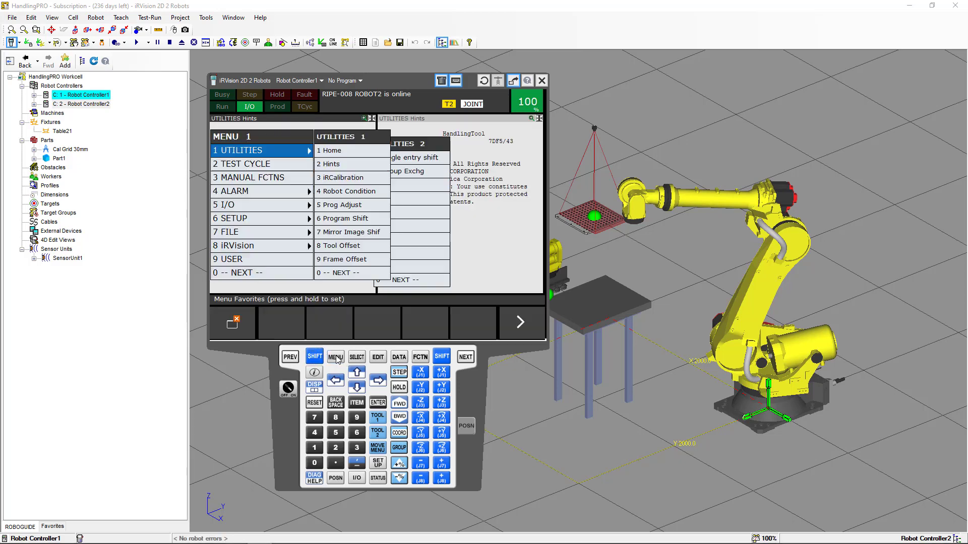
{"action": "left_click", "coordinate": [281, 219]}
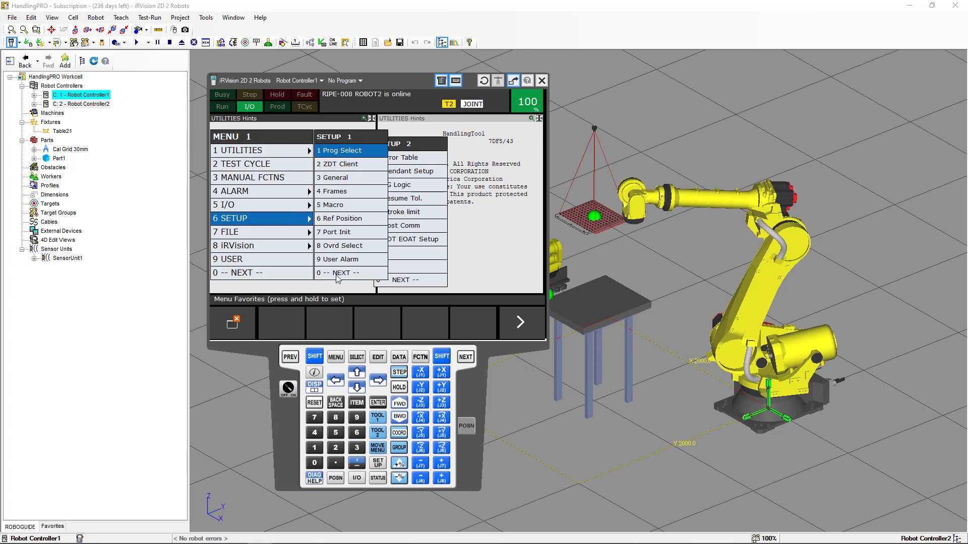
{"action": "left_click", "coordinate": [394, 226]}
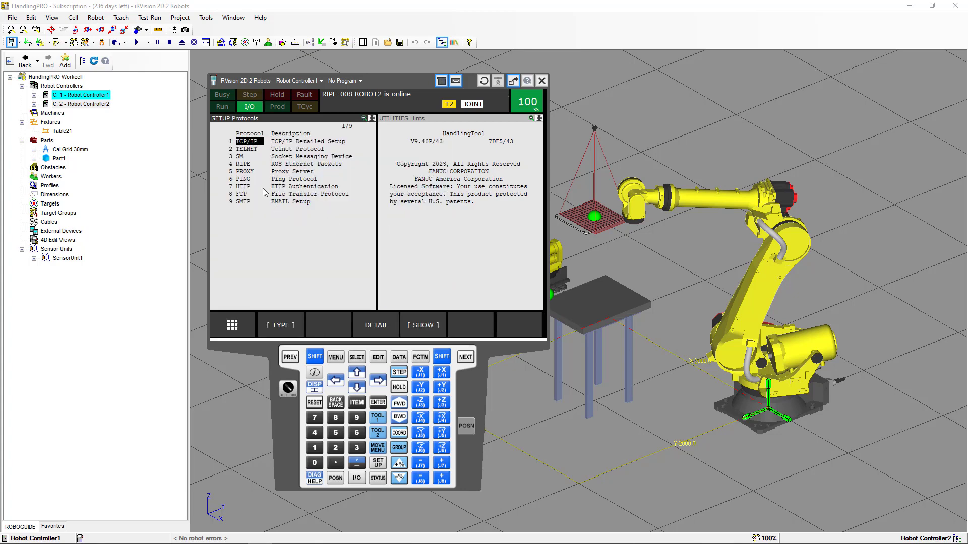
{"action": "left_click", "coordinate": [255, 163]}
{"action": "left_click", "coordinate": [383, 319]}
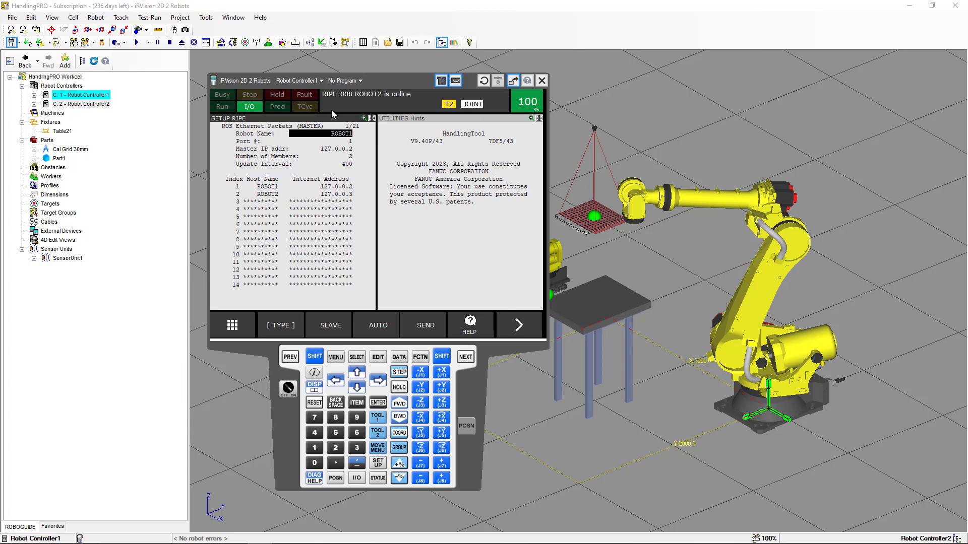
Show Robot Controller2's RIPE details in a double pendant view to check its settings, and minimize the pendant
{"action": "left_click", "coordinate": [321, 80]}
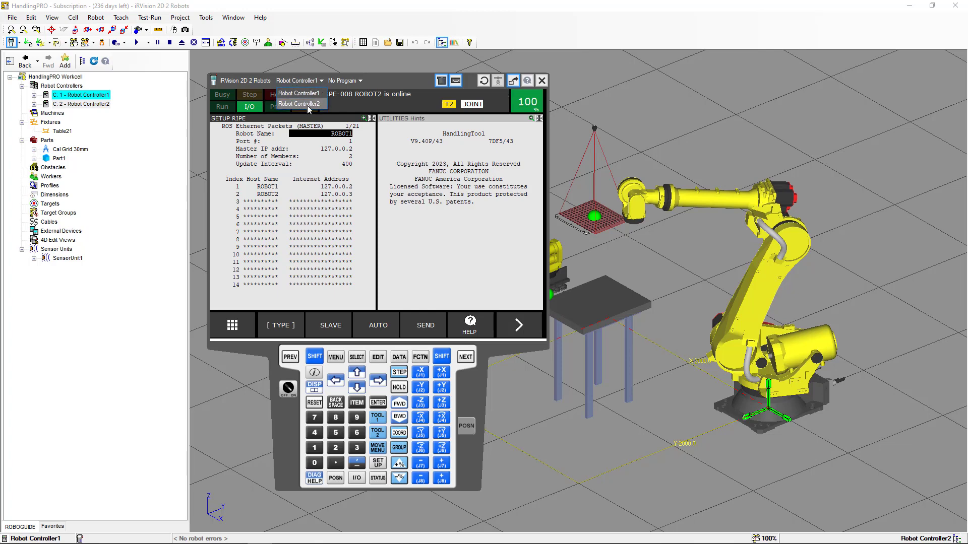
{"action": "left_click", "coordinate": [308, 104]}
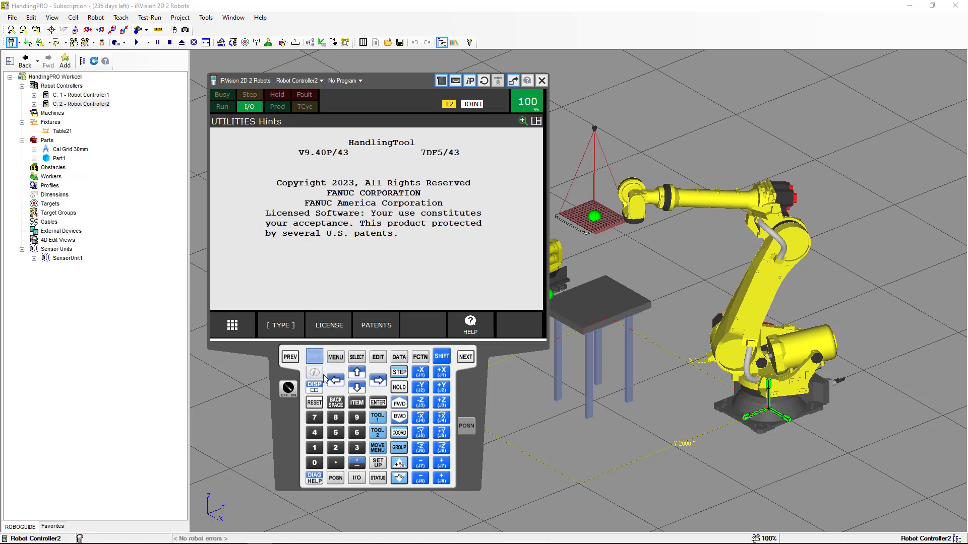
{"action": "left_click", "coordinate": [313, 388]}
{"action": "left_click", "coordinate": [337, 165]}
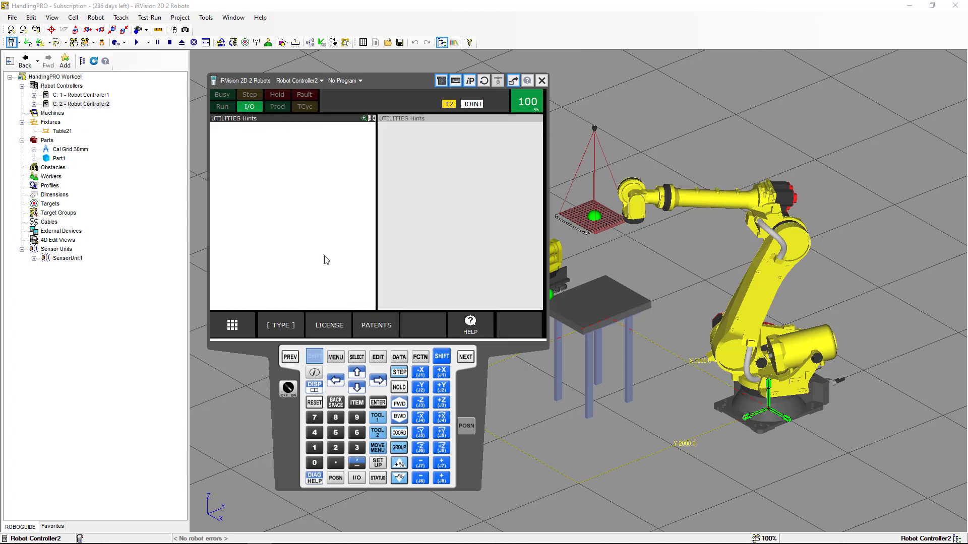
{"action": "left_click", "coordinate": [335, 356]}
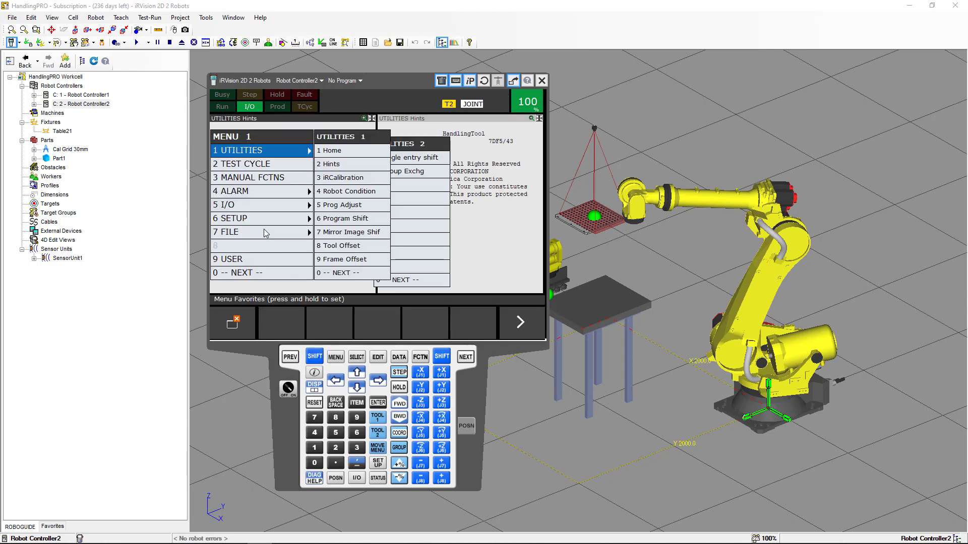
{"action": "left_click", "coordinate": [264, 222]}
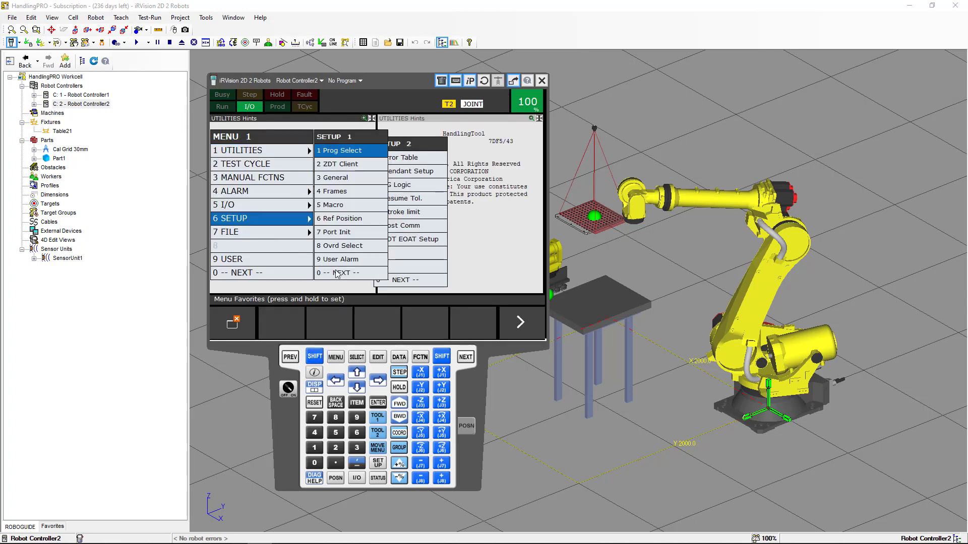
{"action": "left_click", "coordinate": [399, 225]}
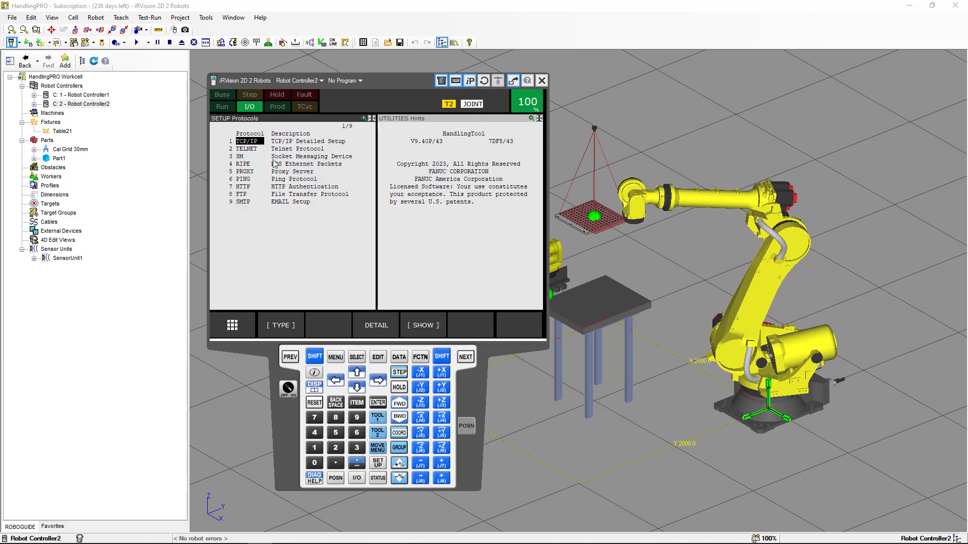
{"action": "left_click", "coordinate": [250, 164]}
{"action": "left_click", "coordinate": [375, 325]}
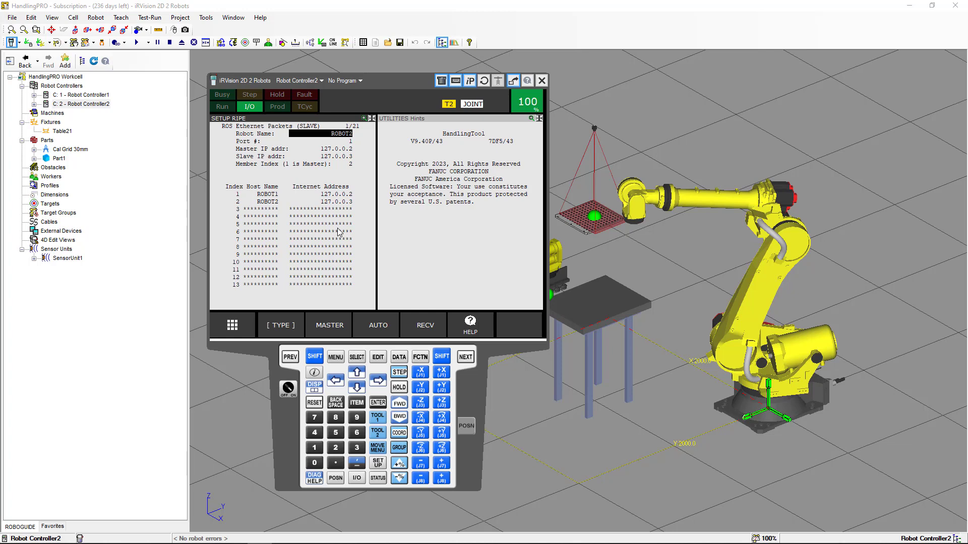
{"action": "right_click", "coordinate": [298, 405]}
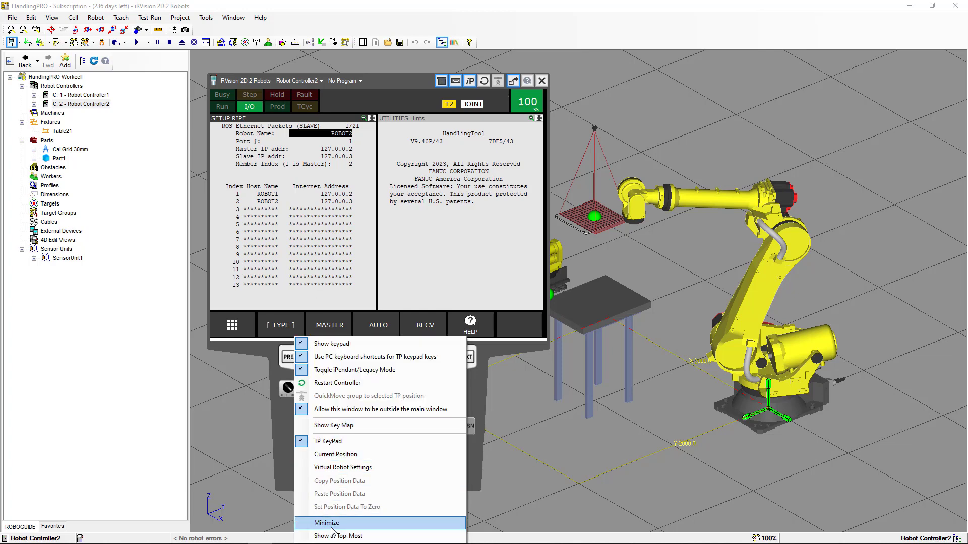
{"action": "left_click", "coordinate": [331, 524]}
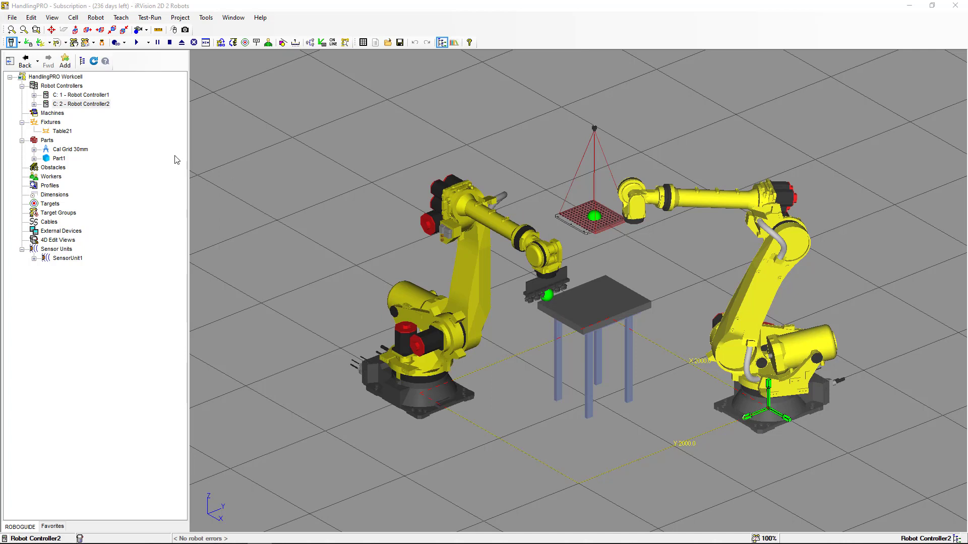
Expand the tooling of Robot Controller1's R-2000iC/165F group and select UT: 1 (Eoat1)
{"action": "left_click", "coordinate": [96, 95]}
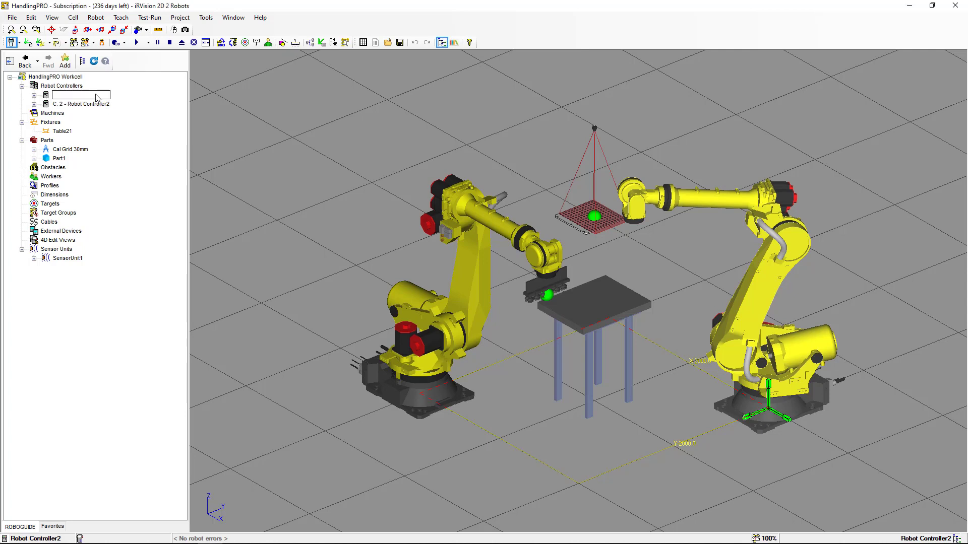
{"action": "left_click", "coordinate": [33, 95]}
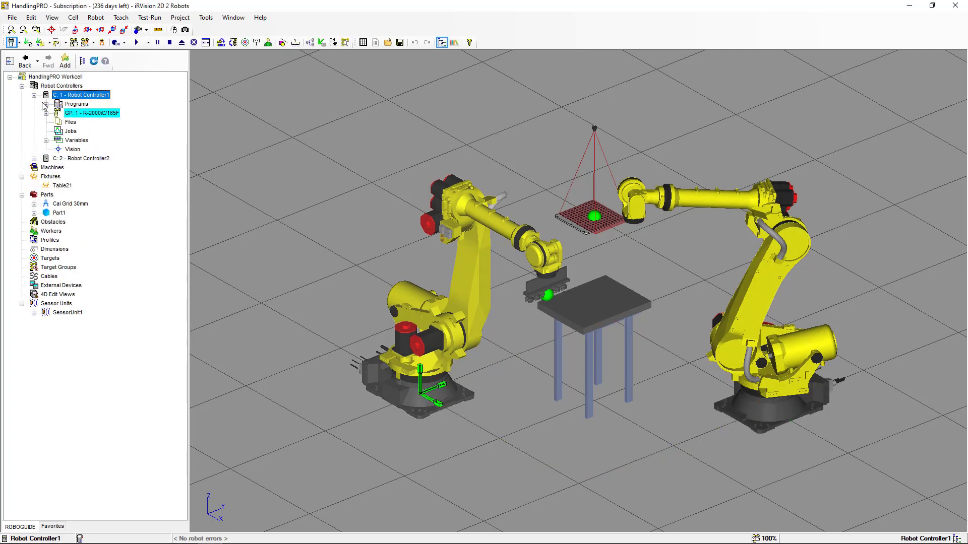
{"action": "left_click", "coordinate": [46, 113]}
{"action": "left_click", "coordinate": [57, 123]}
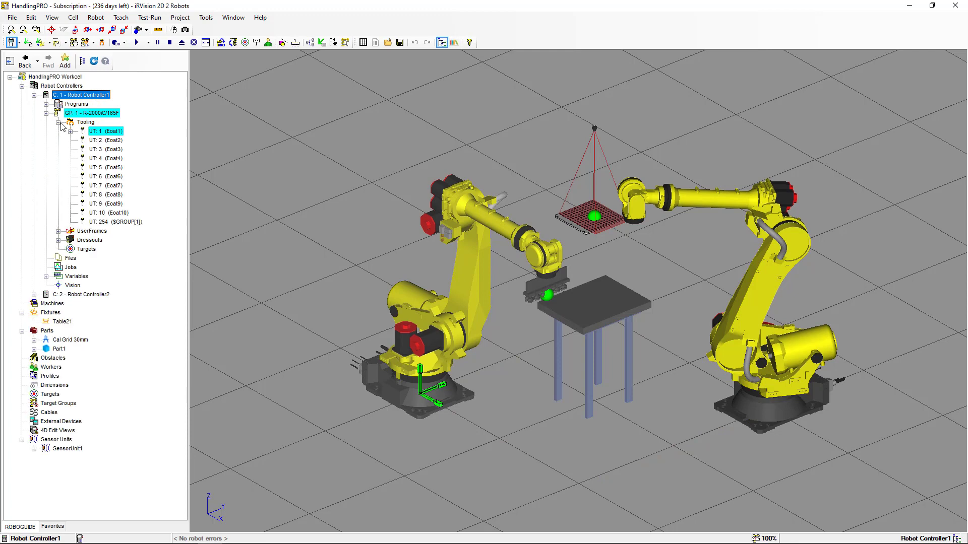
{"action": "left_click", "coordinate": [99, 132]}
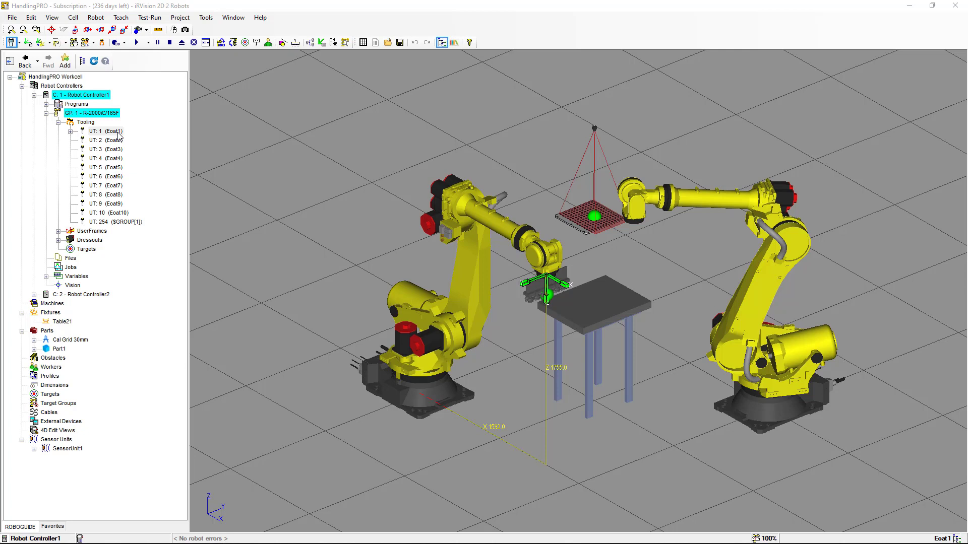
Bring back Robot Controller1's teach pendant, switch its jog coordinate system to TOOL, and minimize the pendant
{"action": "key", "text": "alt+Tab"}
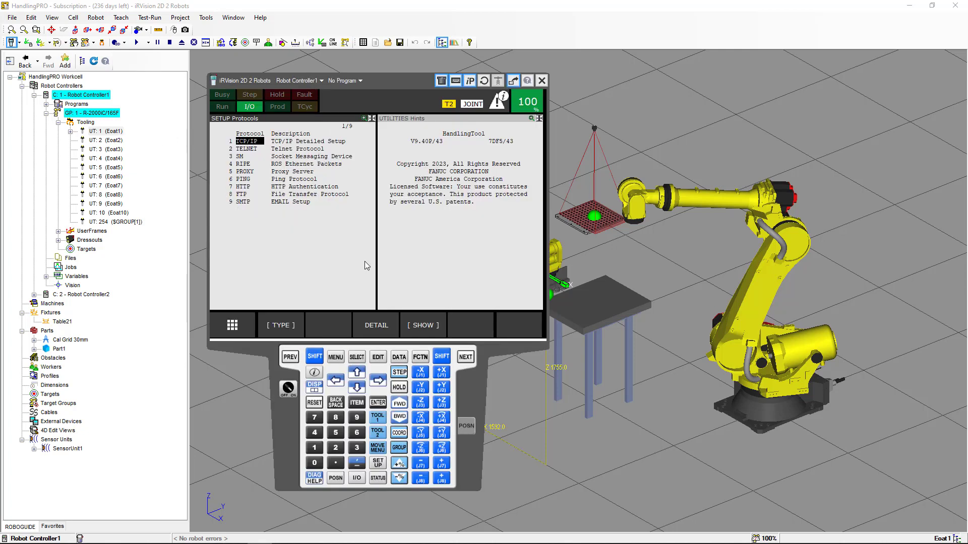
{"action": "left_click", "coordinate": [402, 431]}
{"action": "left_click", "coordinate": [401, 431]}
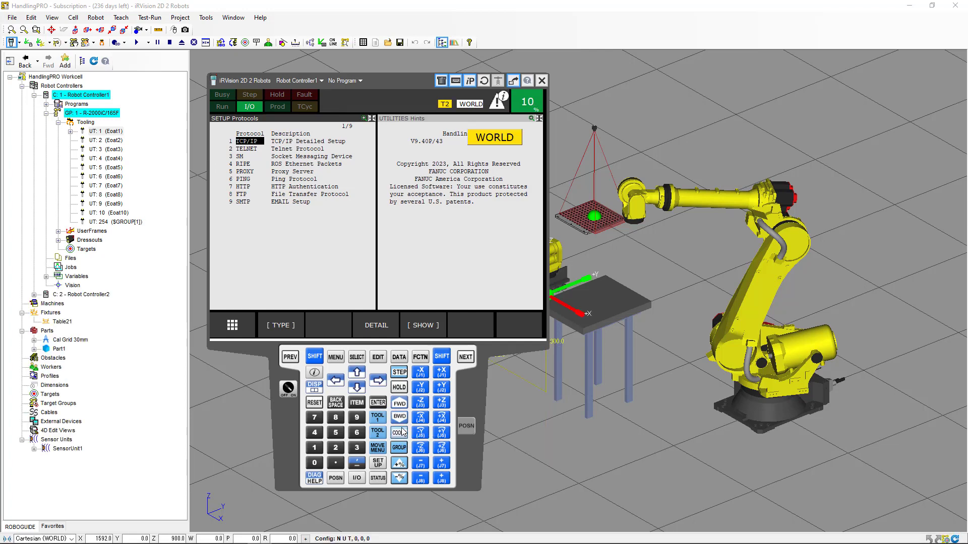
{"action": "left_click", "coordinate": [402, 432]}
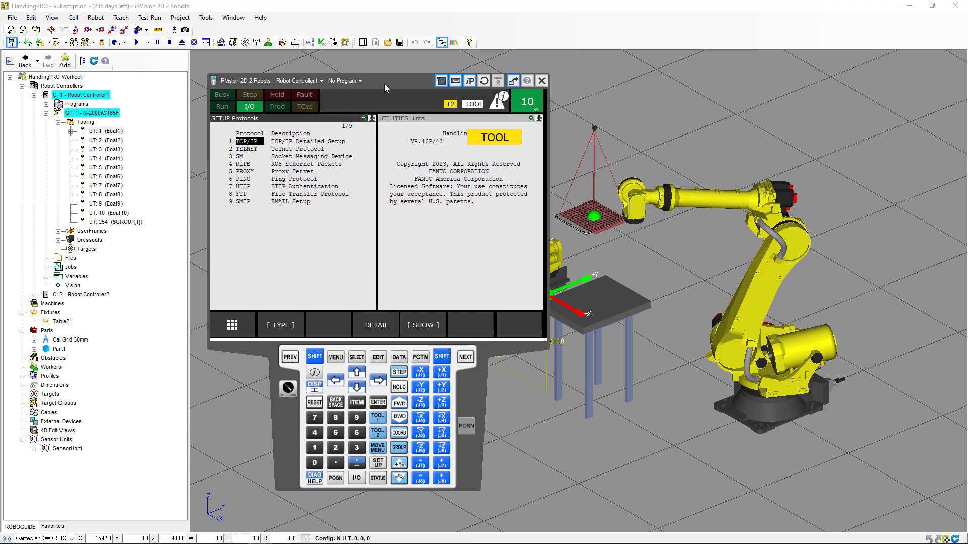
{"action": "right_click", "coordinate": [292, 413]}
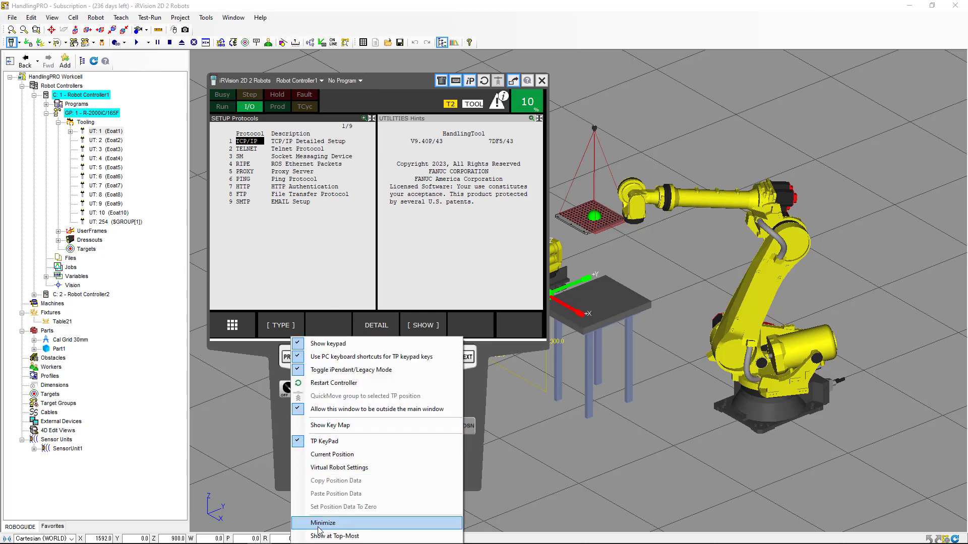
{"action": "left_click", "coordinate": [322, 520]}
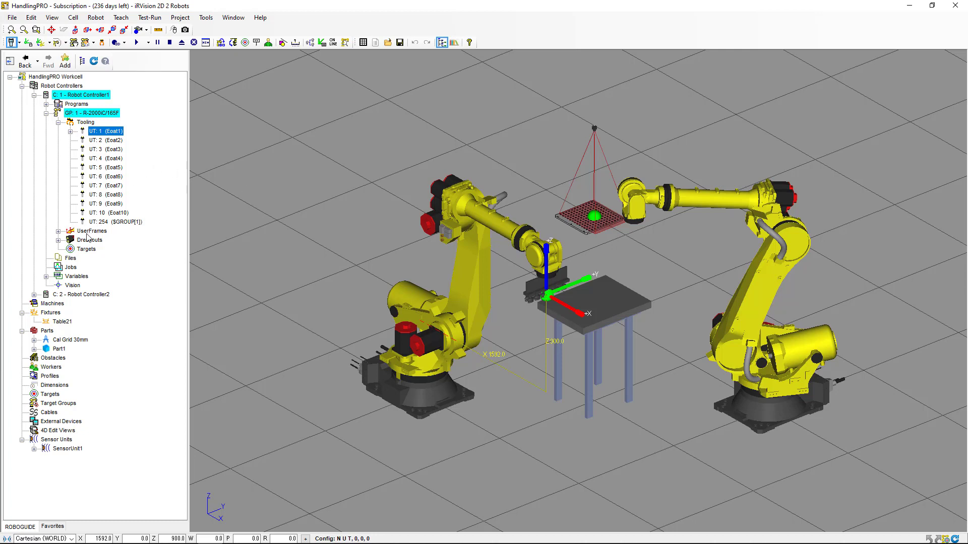
Expand Robot Controller2's robot group and list its tool frames
{"action": "left_click", "coordinate": [34, 294]}
{"action": "left_click", "coordinate": [46, 312]}
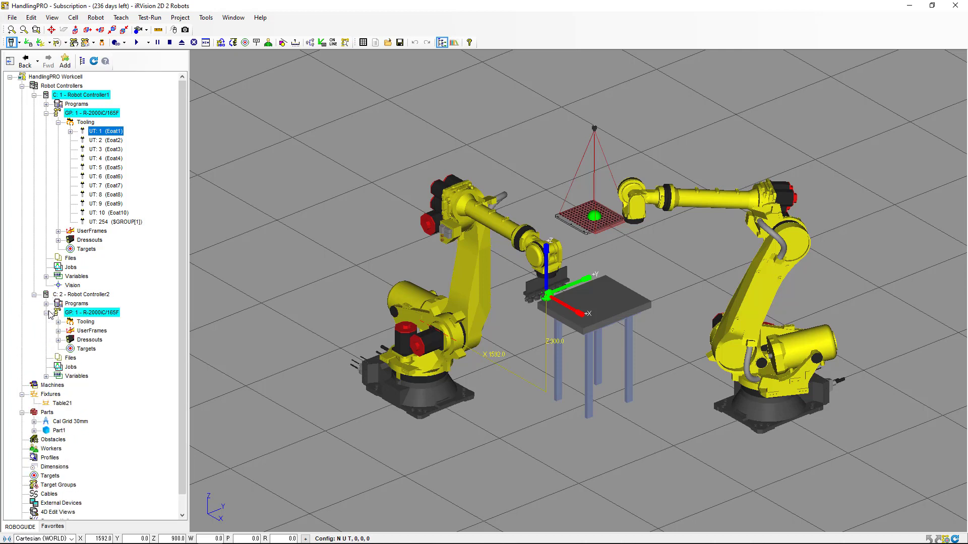
{"action": "left_click", "coordinate": [58, 322]}
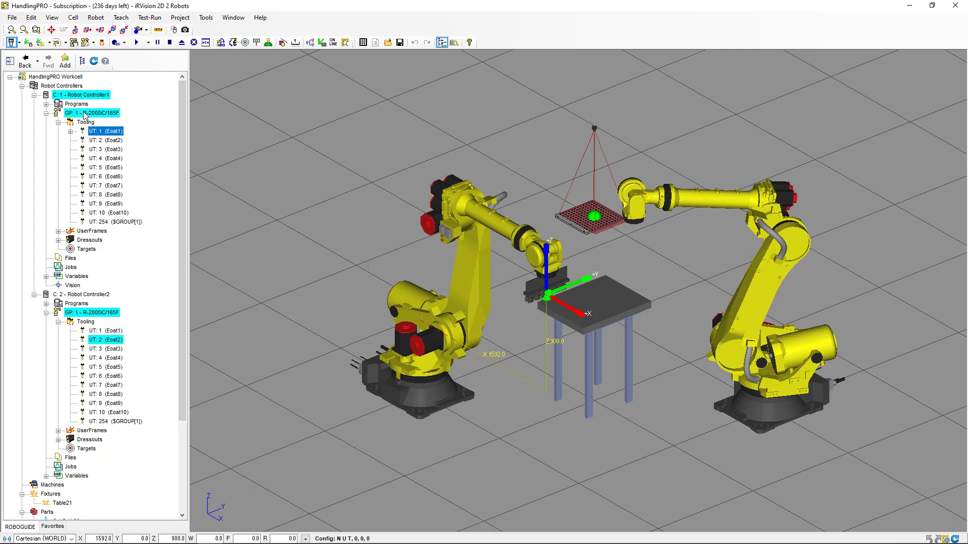
Select UF: 1 (Appl Frame) among the user frames of Robot Controller1 and of Robot Controller2 to compare their positions on the table
{"action": "left_click", "coordinate": [58, 231]}
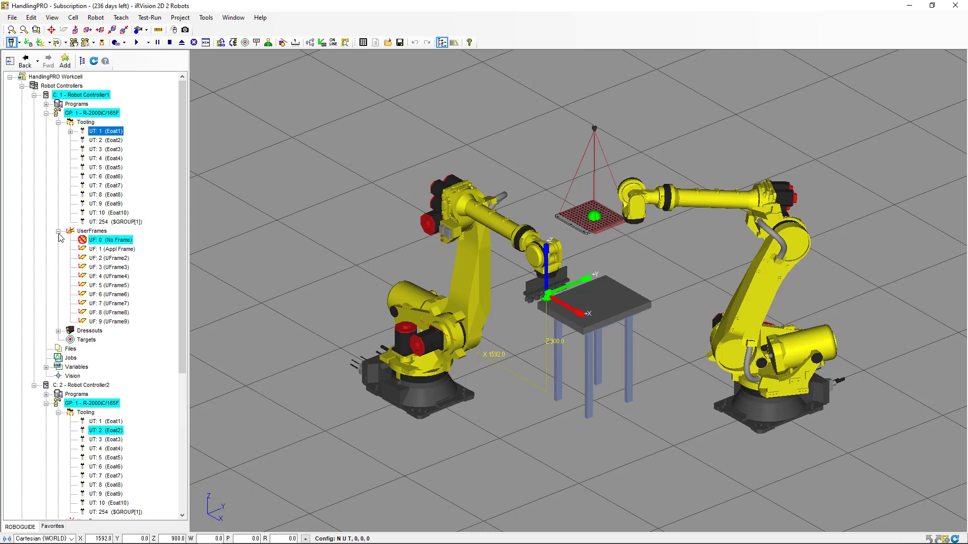
{"action": "left_click", "coordinate": [91, 250]}
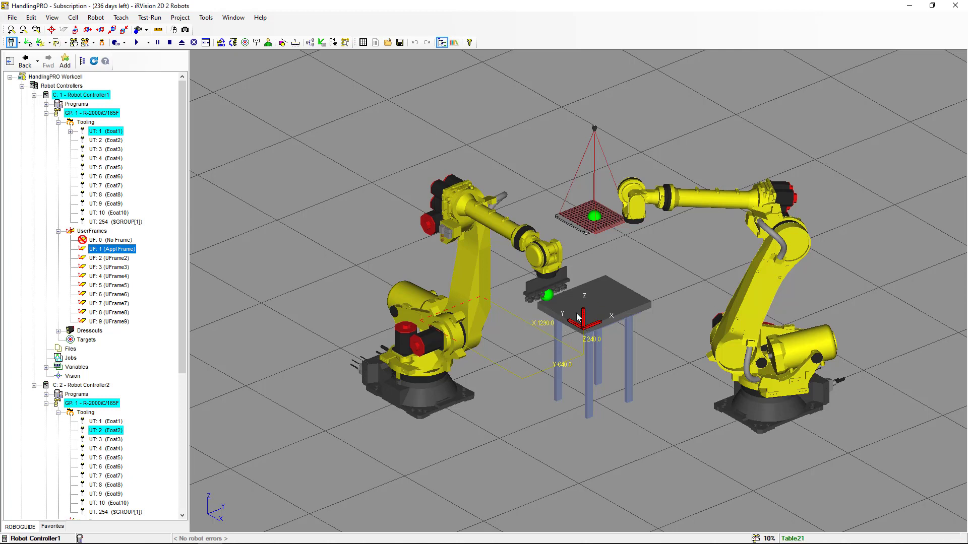
{"action": "scroll", "coordinate": [99, 312], "scroll_direction": "down", "scroll_amount": 5}
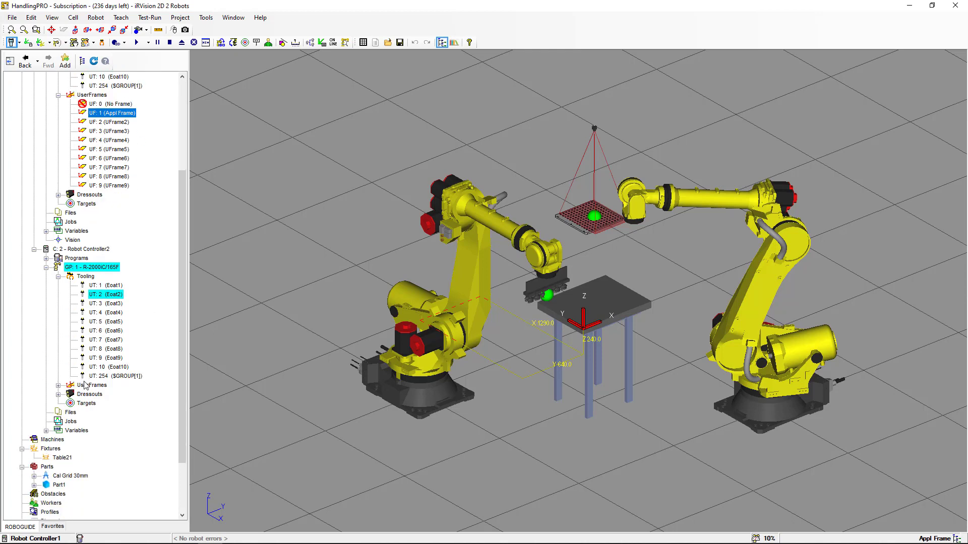
{"action": "left_click", "coordinate": [59, 385]}
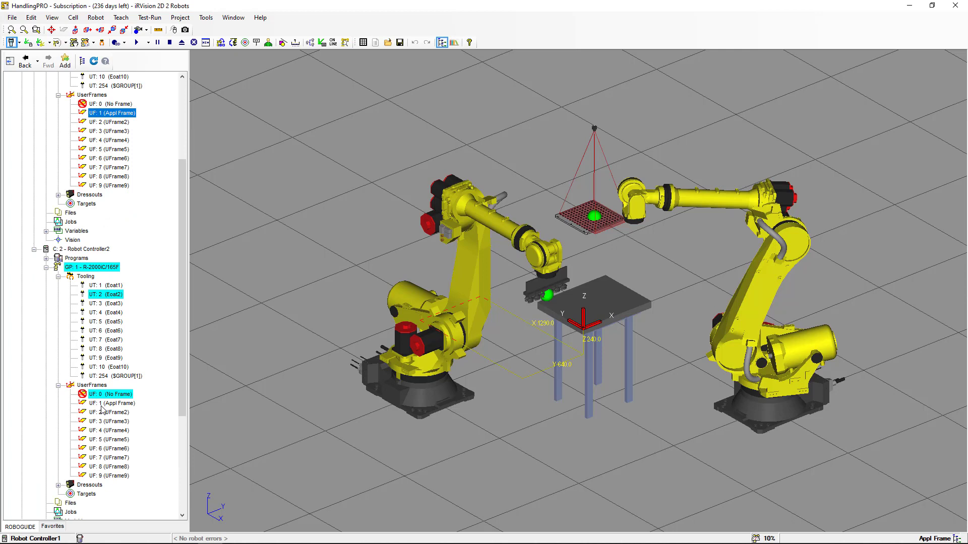
{"action": "double_click", "coordinate": [101, 406]}
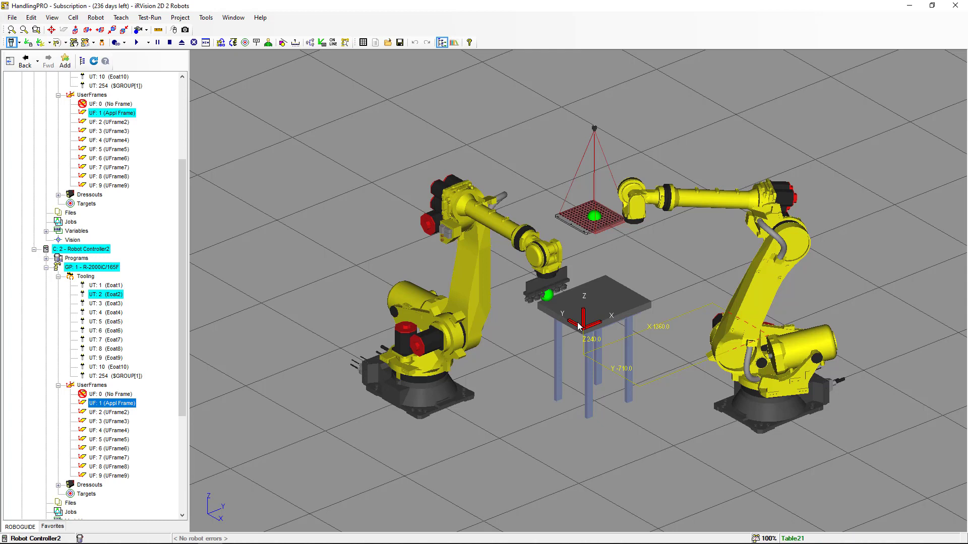
{"action": "double_click", "coordinate": [580, 325]}
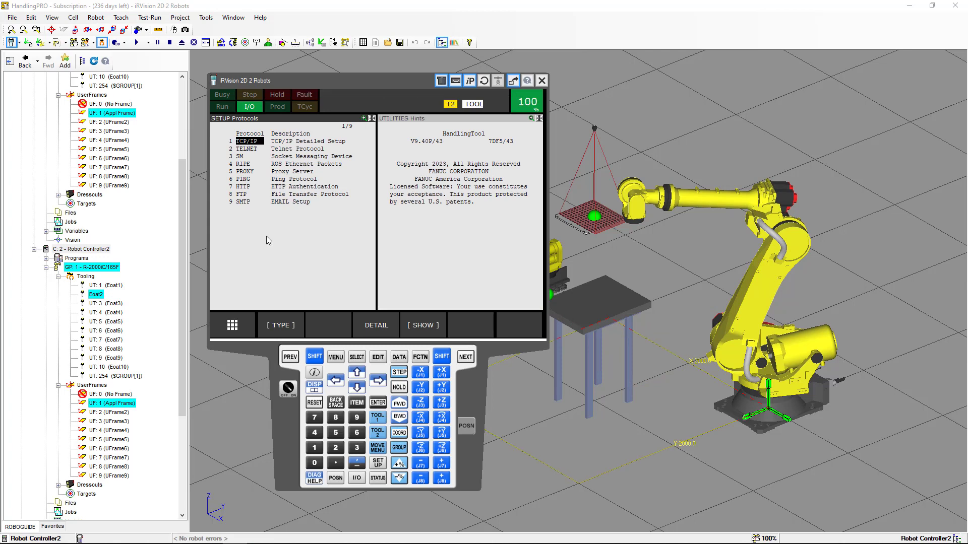
Cycle Robot Controller2's jog coordinate system round to TOOL and minimize the teach pendant
{"action": "left_click", "coordinate": [399, 432]}
{"action": "left_click", "coordinate": [400, 432]}
{"action": "left_click", "coordinate": [399, 433]}
{"action": "left_click", "coordinate": [400, 432]}
{"action": "left_click", "coordinate": [399, 432]}
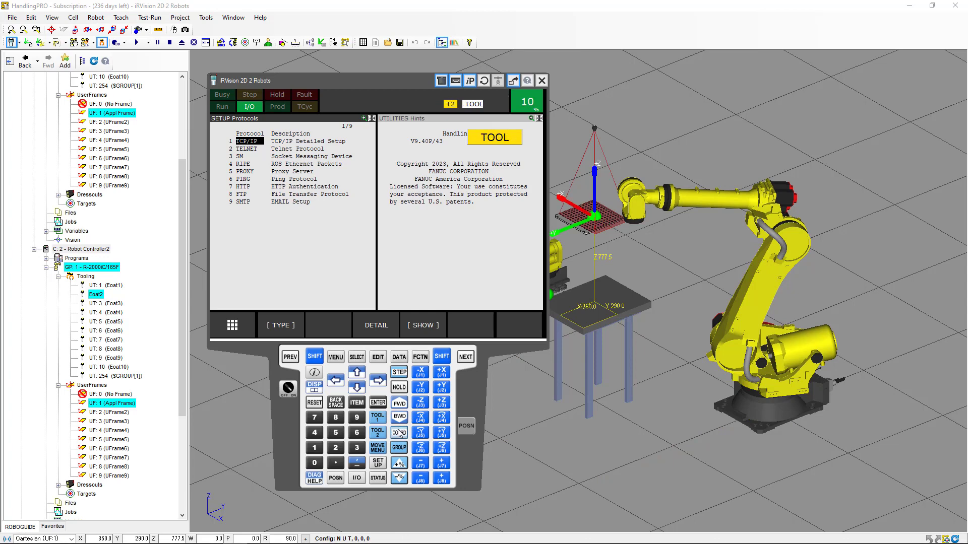
{"action": "right_click", "coordinate": [280, 425]}
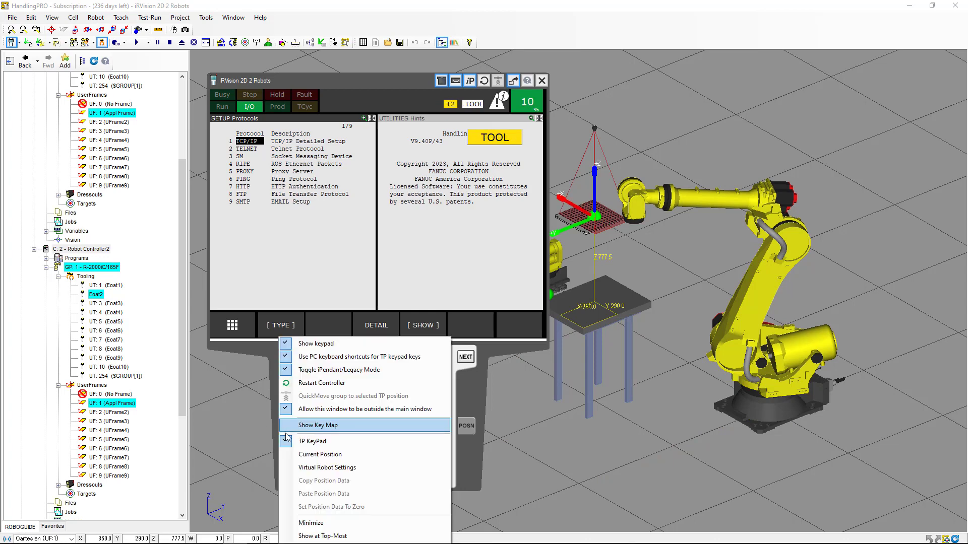
{"action": "left_click", "coordinate": [311, 523]}
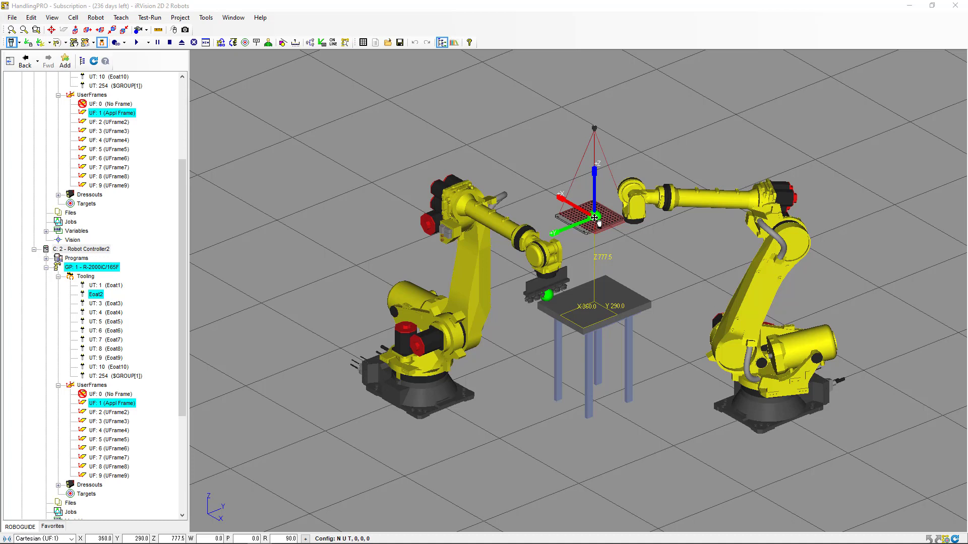
Bring back Robot Controller2's teach pendant, review the detailed settings of tool frame 2 (Eoat2), and minimize the pendant
{"action": "key", "text": "alt+t"}
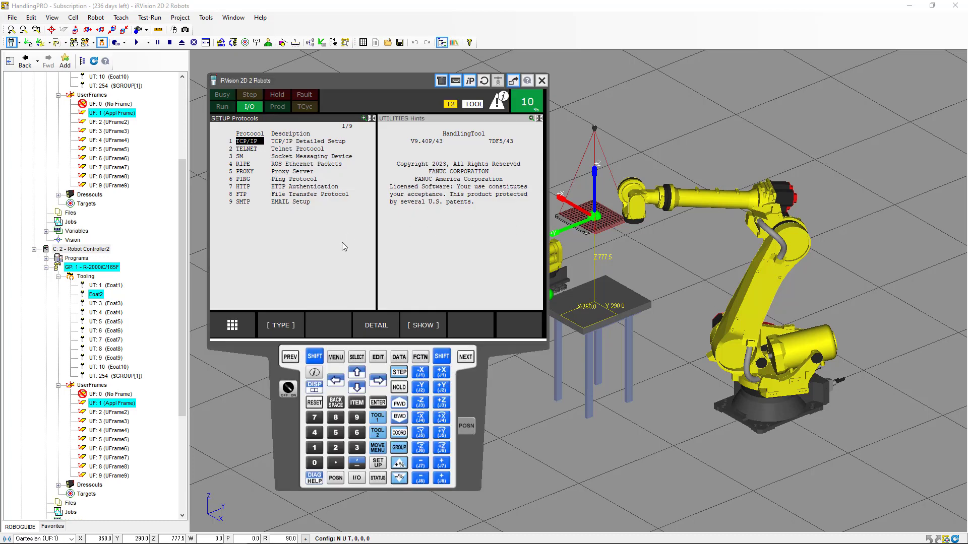
{"action": "left_click", "coordinate": [337, 357]}
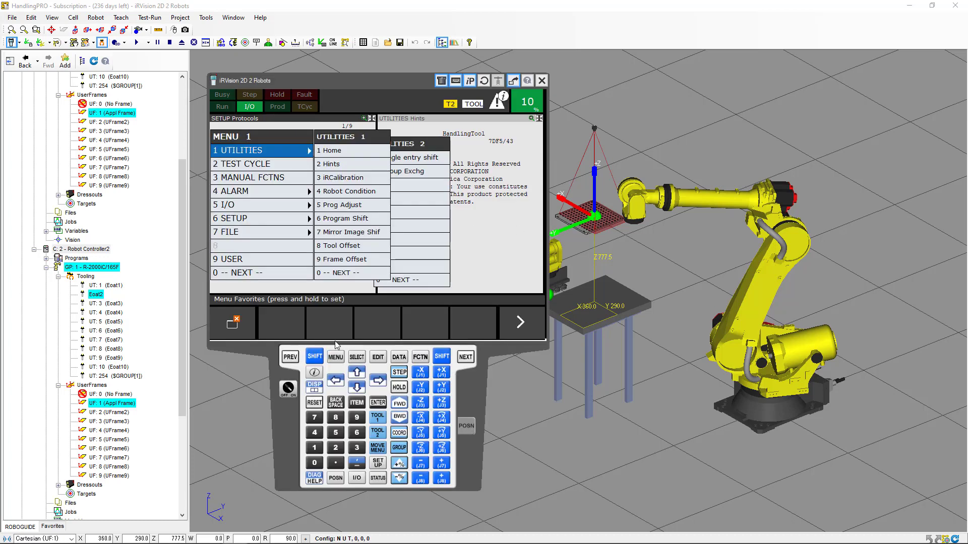
{"action": "left_click", "coordinate": [290, 223]}
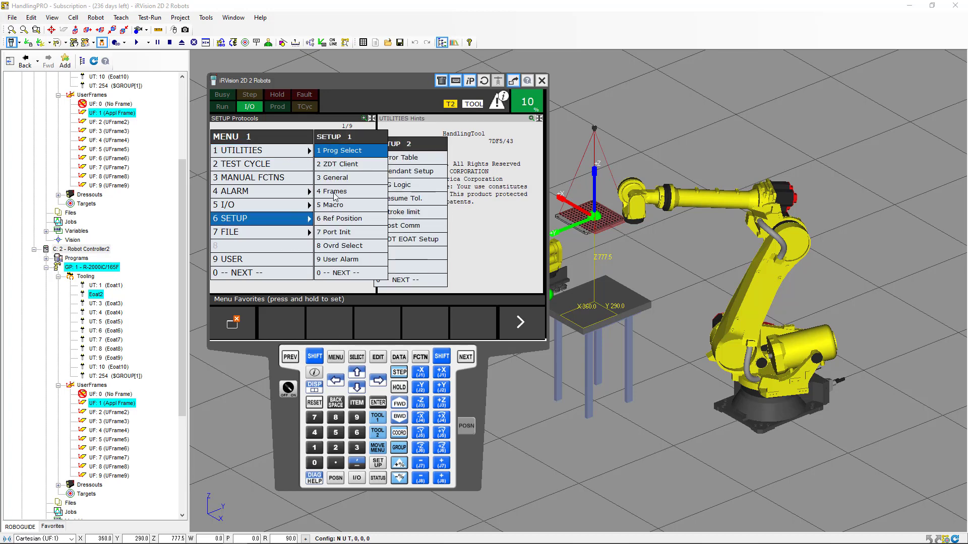
{"action": "left_click", "coordinate": [333, 194]}
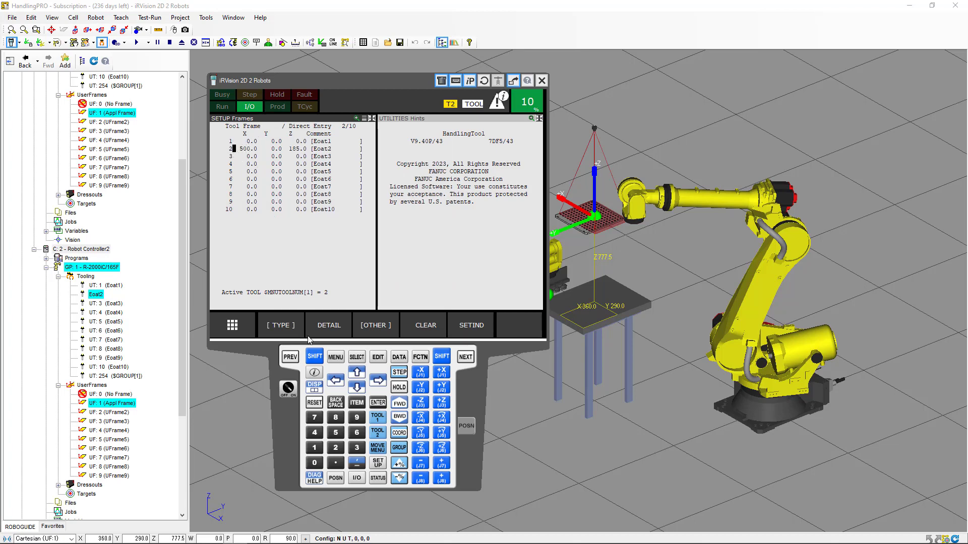
{"action": "left_click", "coordinate": [328, 326]}
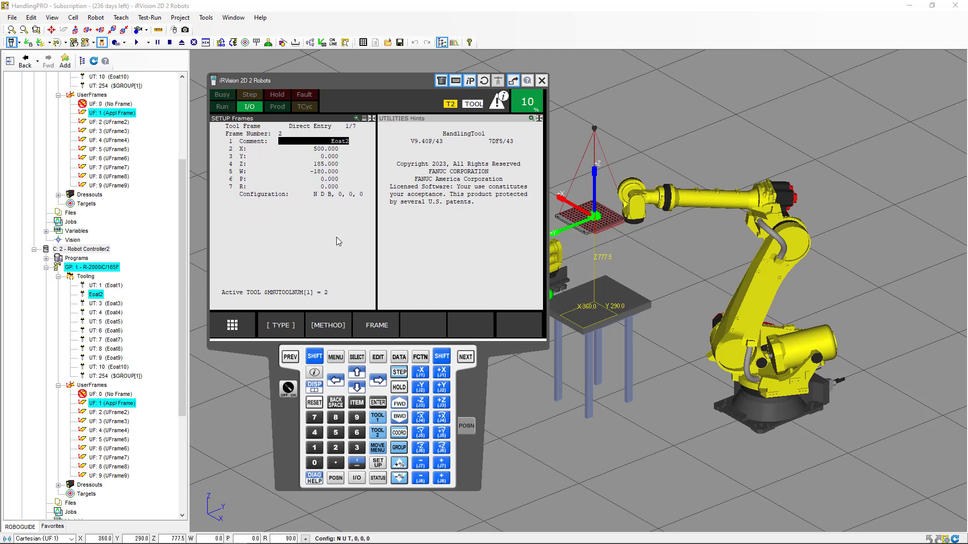
{"action": "right_click", "coordinate": [292, 417]}
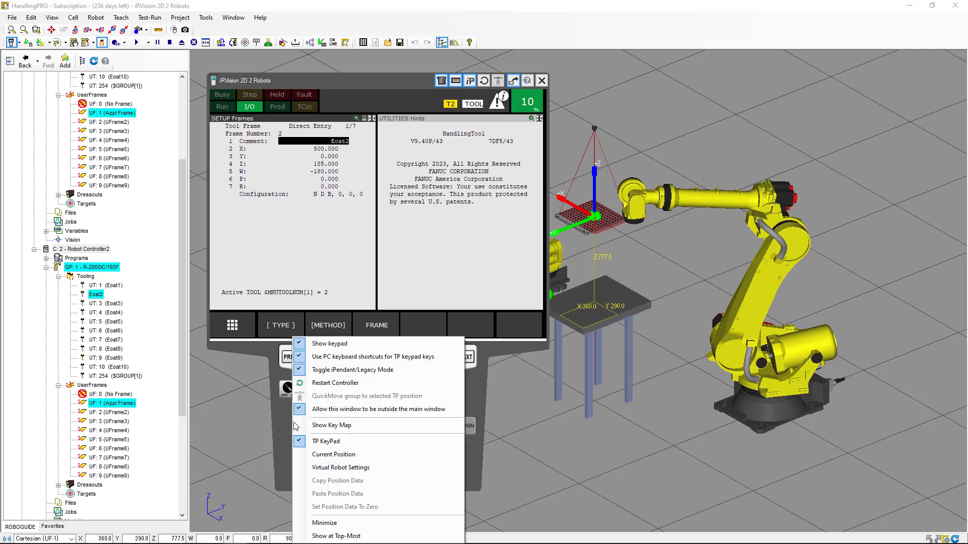
{"action": "left_click", "coordinate": [318, 521]}
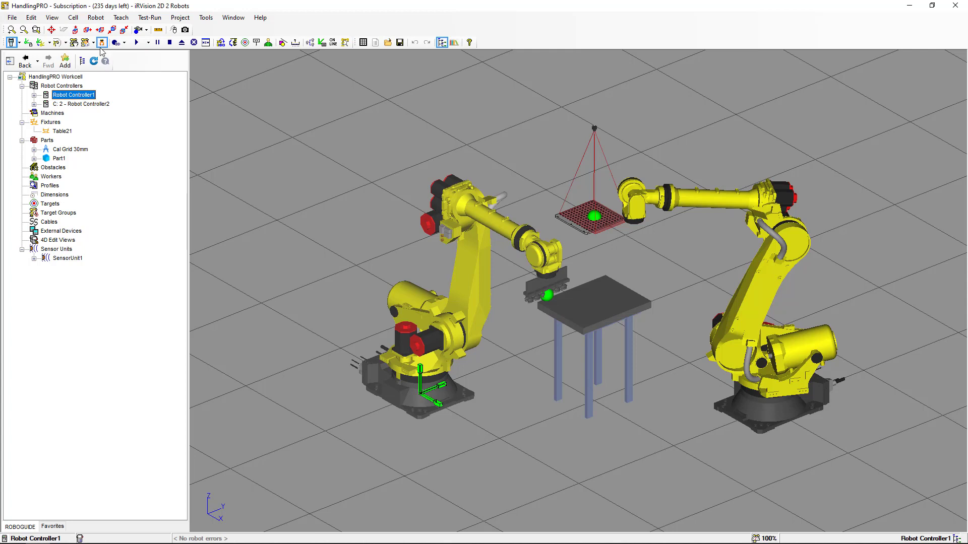
Open Robot Controller1's homepage in the web browser and launch iRVision Vision Setup
{"action": "left_click", "coordinate": [96, 18]}
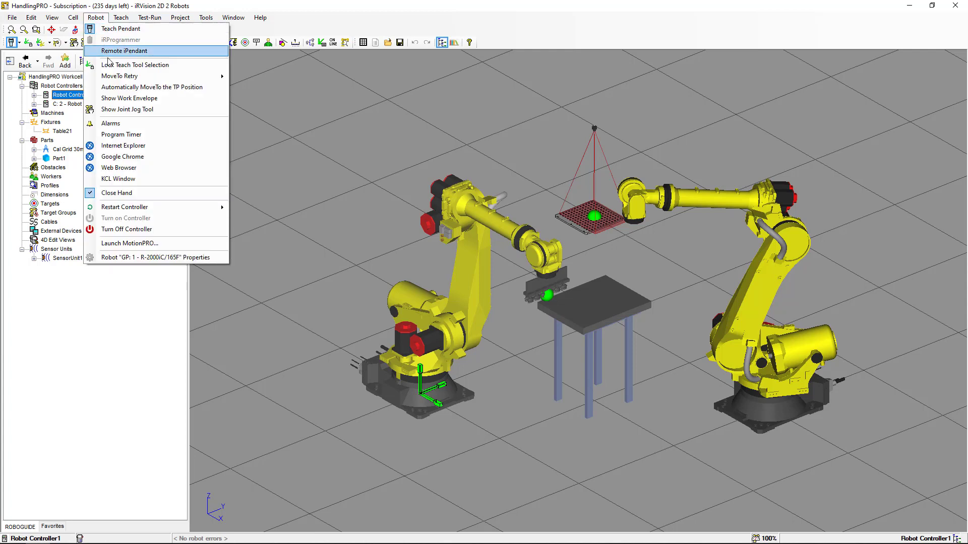
{"action": "left_click", "coordinate": [120, 146]}
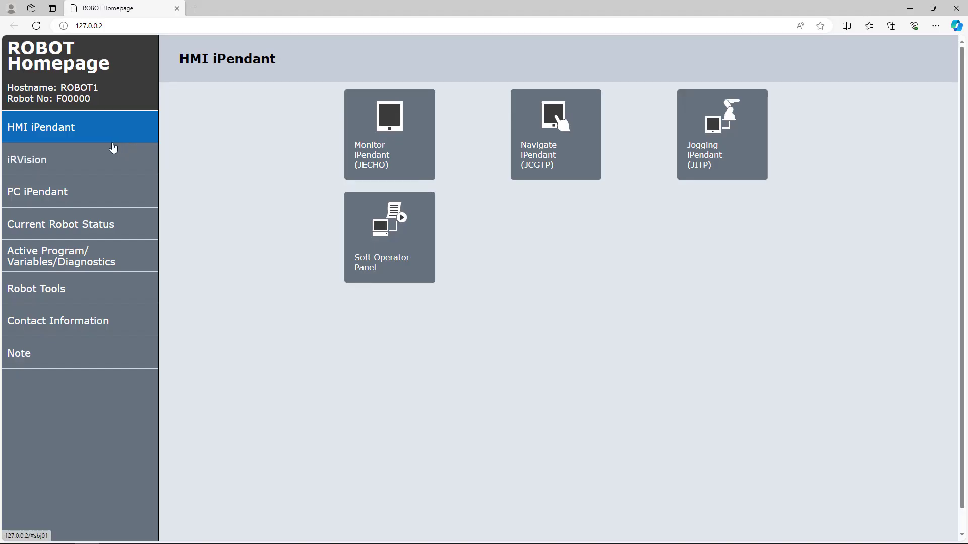
{"action": "left_click", "coordinate": [92, 169]}
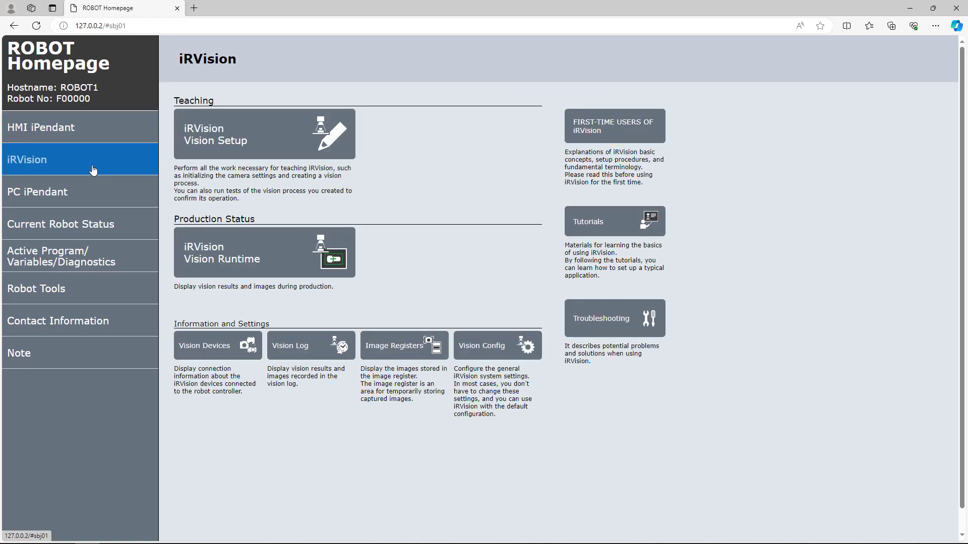
{"action": "left_click", "coordinate": [190, 146]}
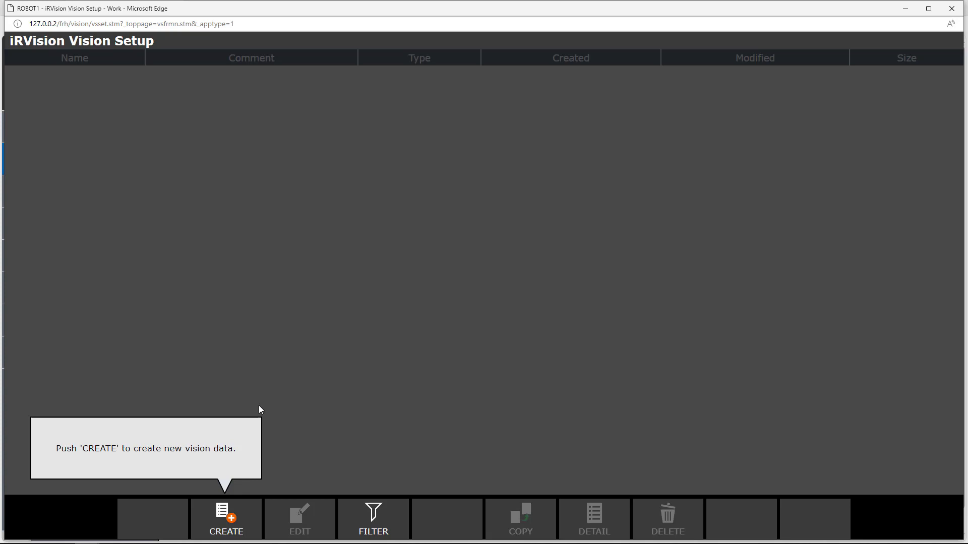
Create new vision data of type 2D Camera named Camera1
{"action": "left_click", "coordinate": [229, 529]}
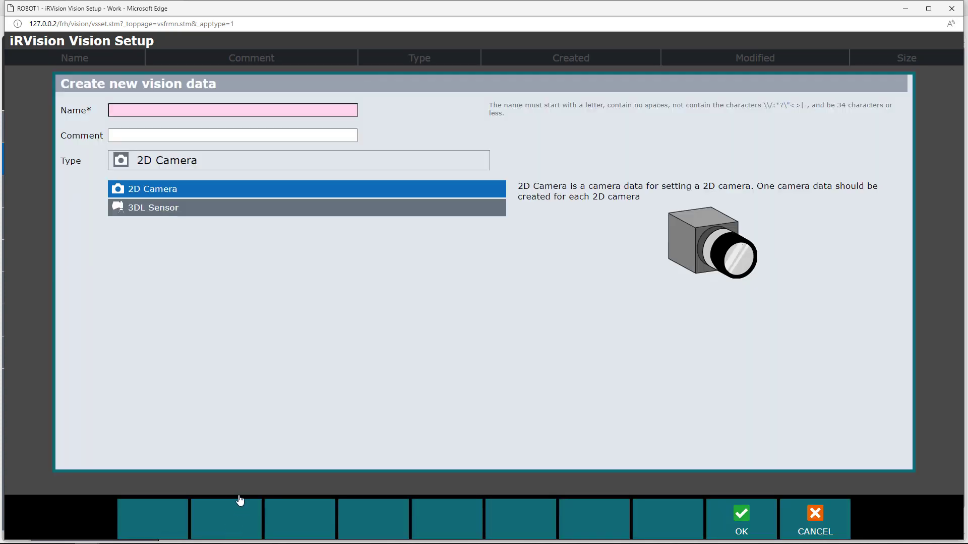
{"action": "left_click", "coordinate": [235, 109]}
{"action": "type", "text": "Camera1"}
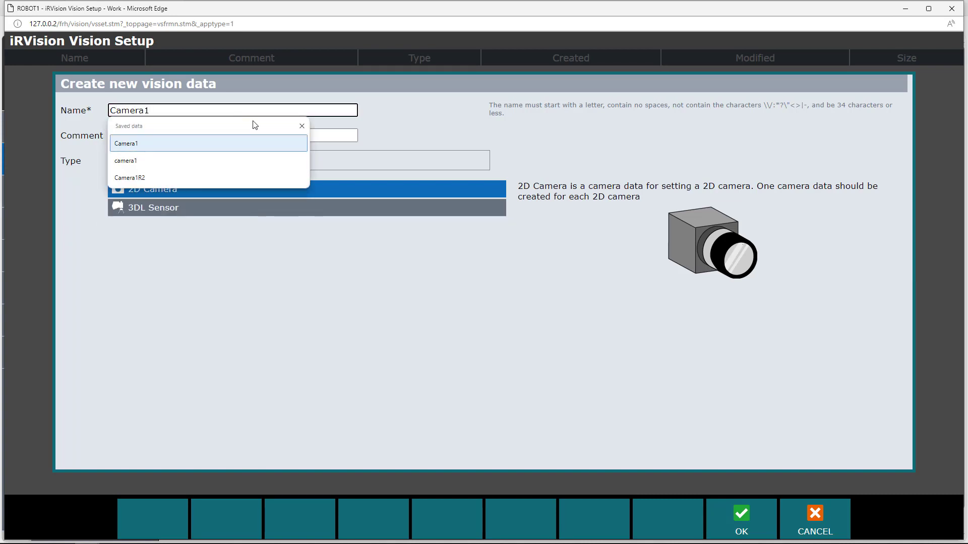
{"action": "left_click", "coordinate": [247, 144]}
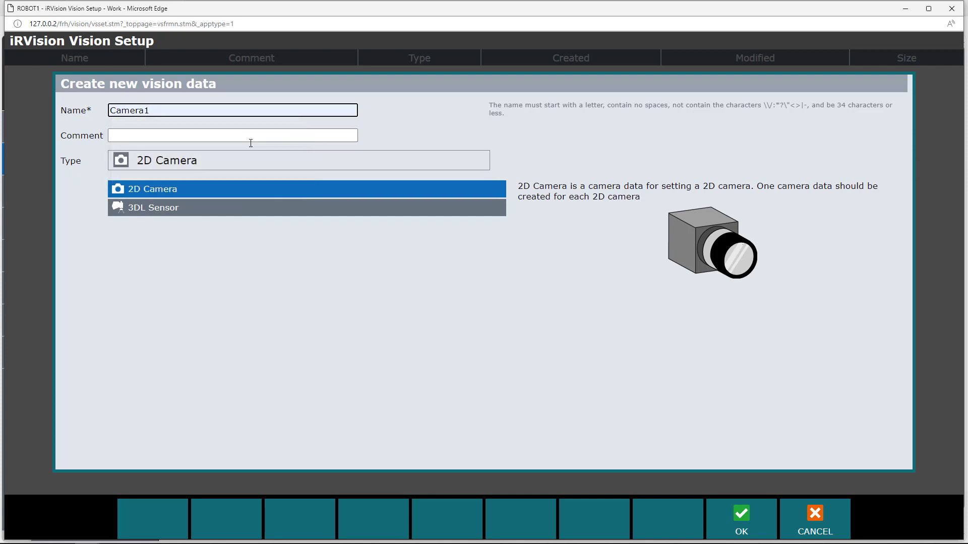
{"action": "left_click", "coordinate": [742, 509]}
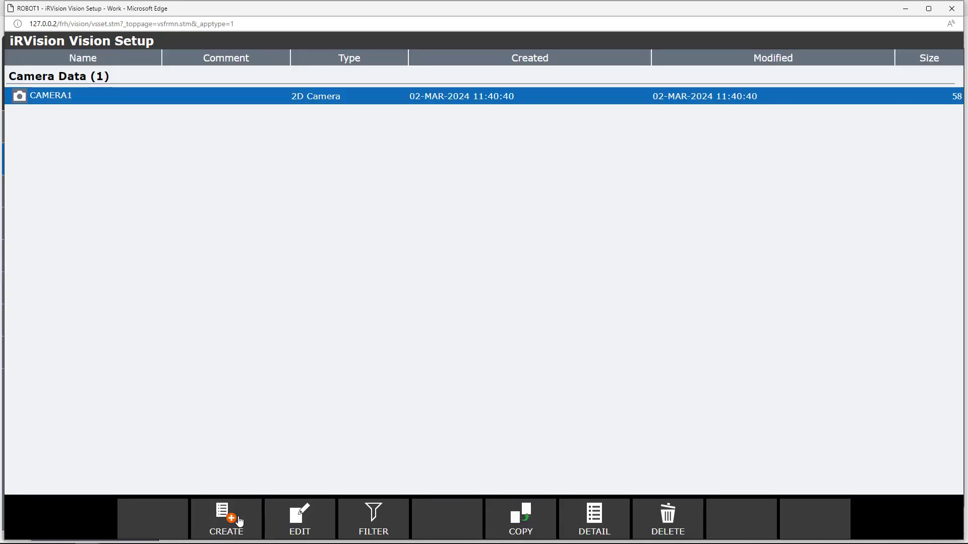
Open CAMERA1 for editing with Advanced Mode as the default display mode
{"action": "left_click", "coordinate": [299, 521]}
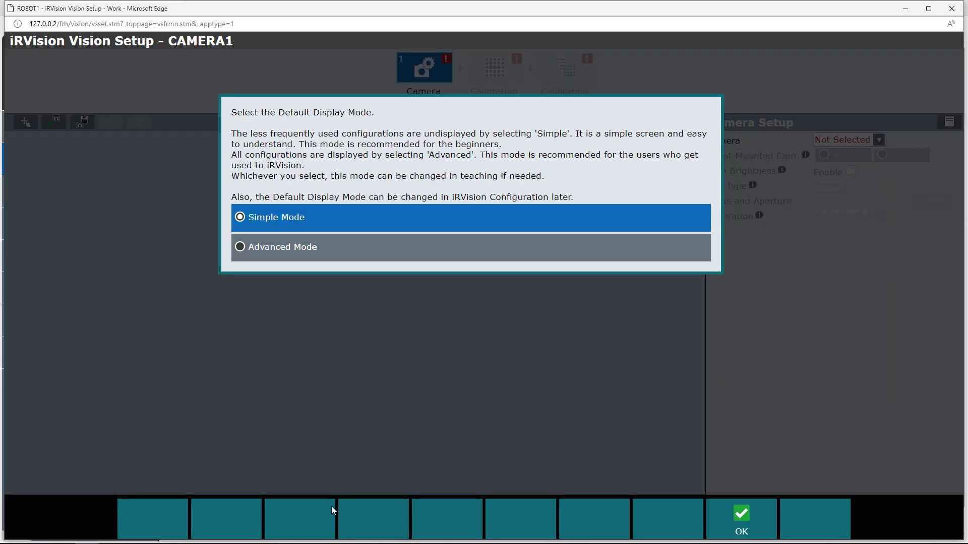
{"action": "left_click", "coordinate": [240, 248]}
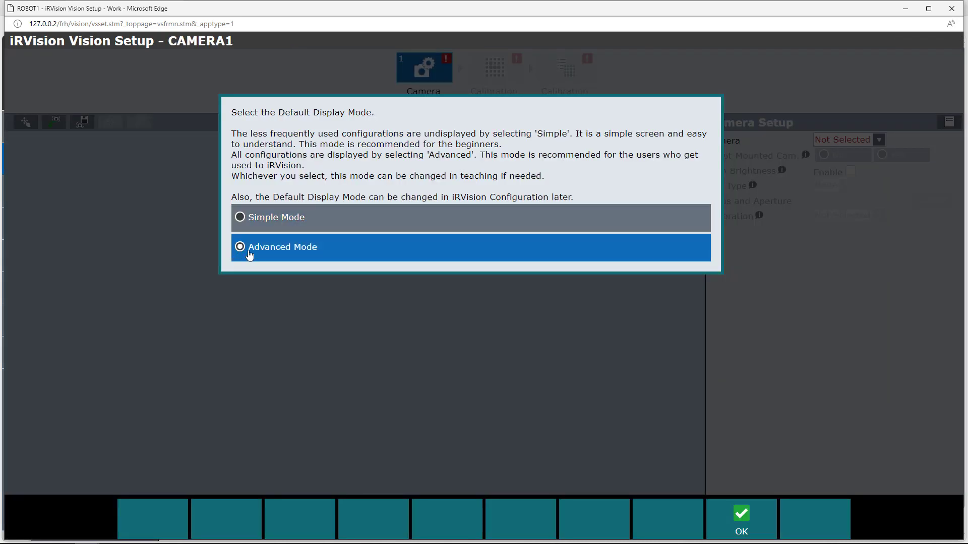
{"action": "left_click", "coordinate": [746, 521]}
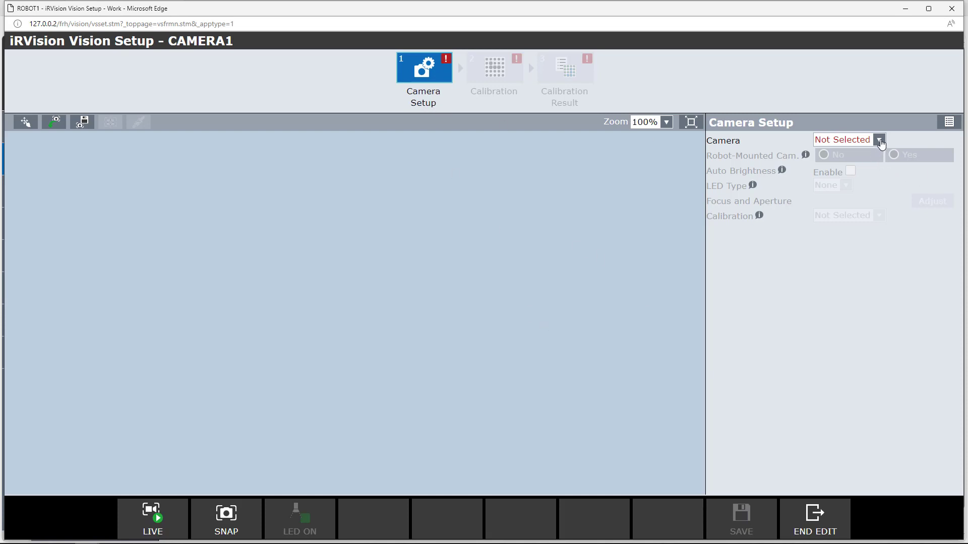
Set up CAMERA1 with camera 1: SC130EF2, not robot-mounted, and Grid Pattern Calibration
{"action": "left_click", "coordinate": [879, 141]}
{"action": "left_click", "coordinate": [864, 171]}
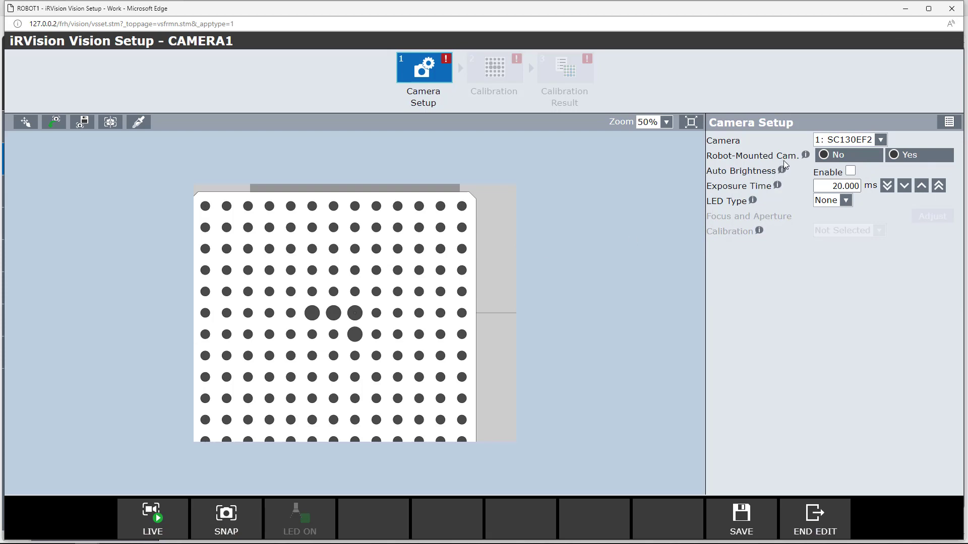
{"action": "left_click", "coordinate": [825, 156]}
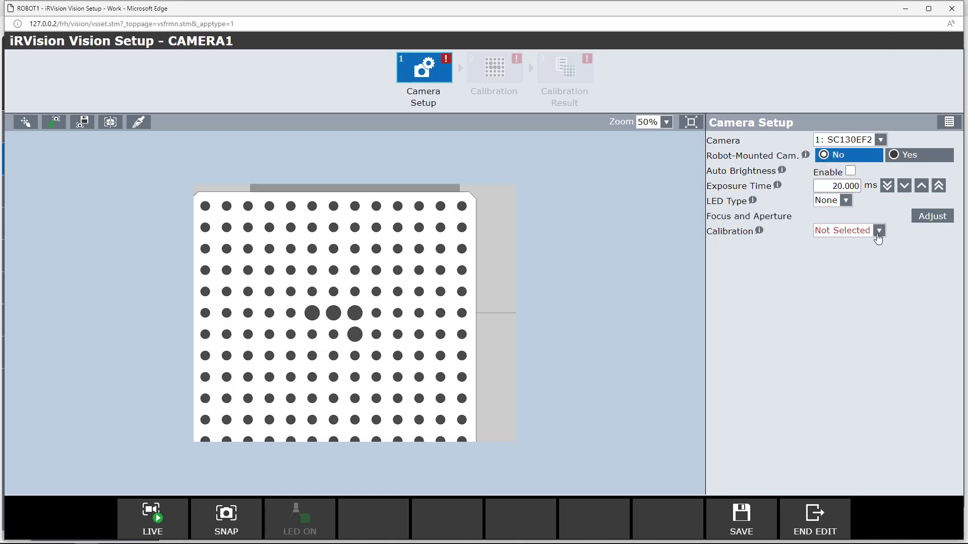
{"action": "left_click", "coordinate": [878, 231]}
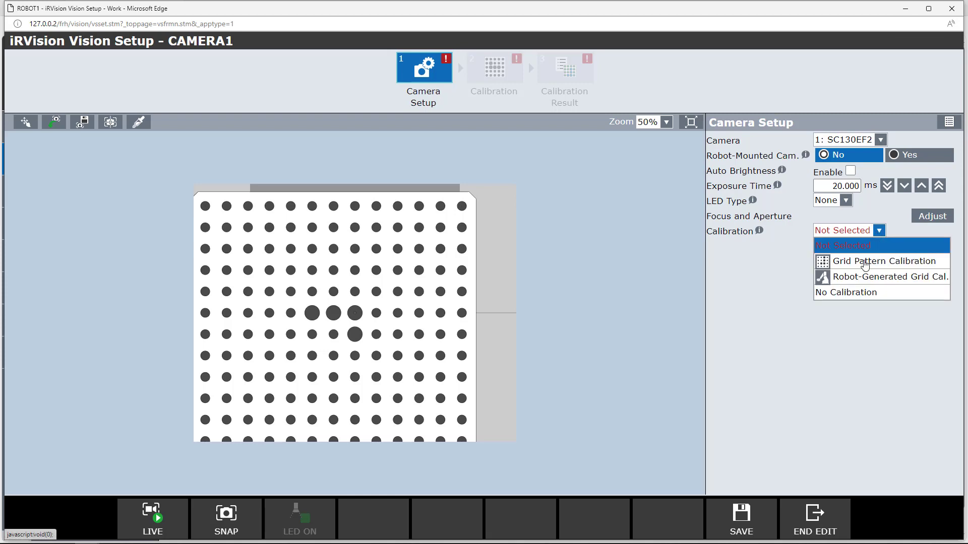
{"action": "left_click", "coordinate": [865, 264]}
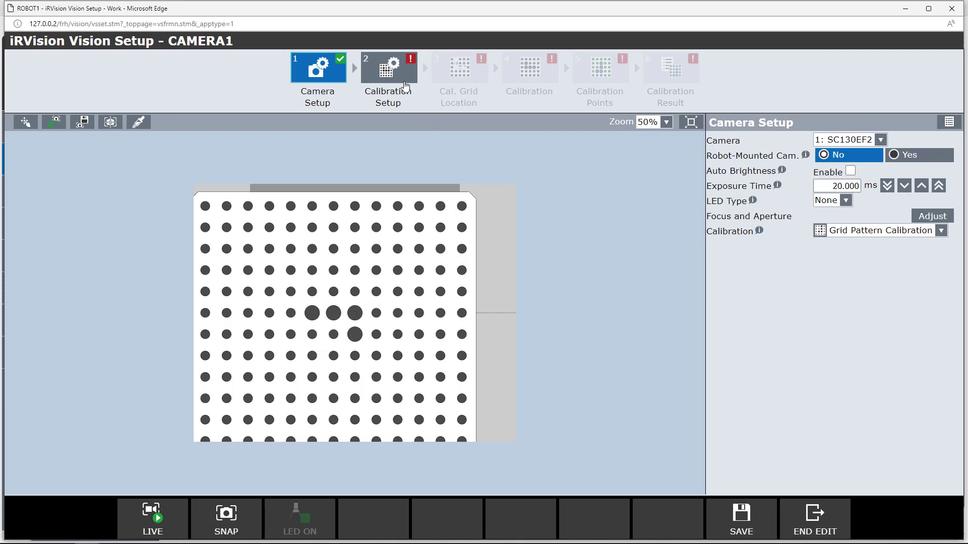
In the calibration setup, set the application frame to UF 1: Appl Frame and the grid spacing to 30.0mm
{"action": "left_click", "coordinate": [406, 82]}
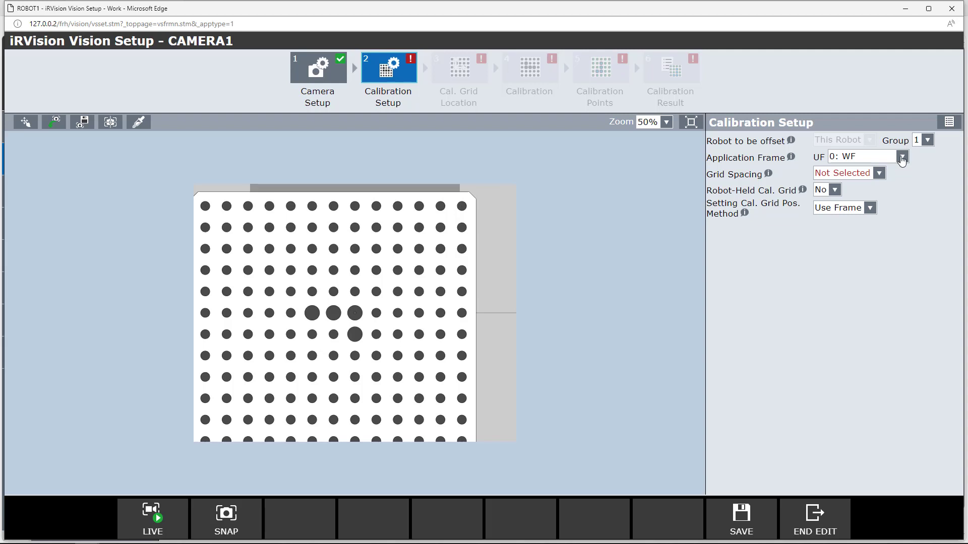
{"action": "left_click", "coordinate": [902, 158]}
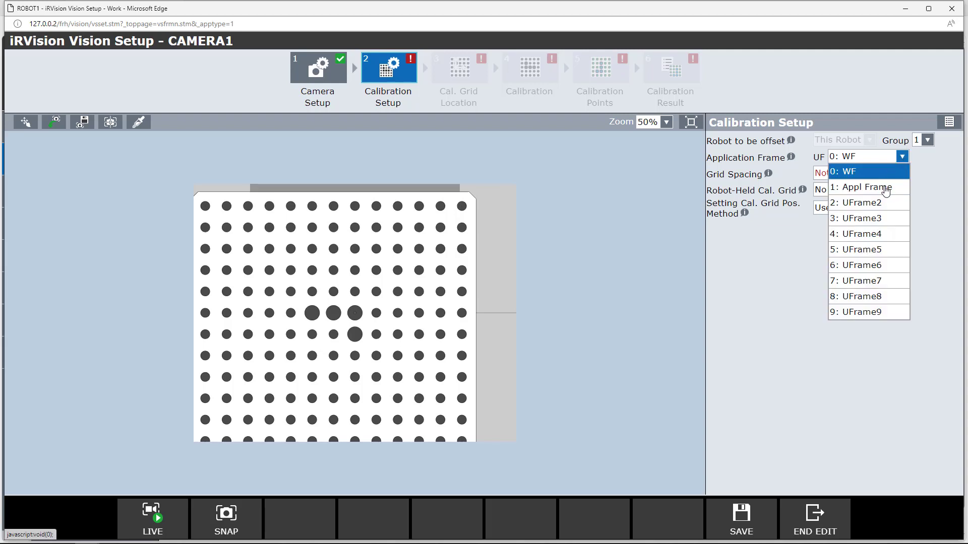
{"action": "left_click", "coordinate": [886, 190]}
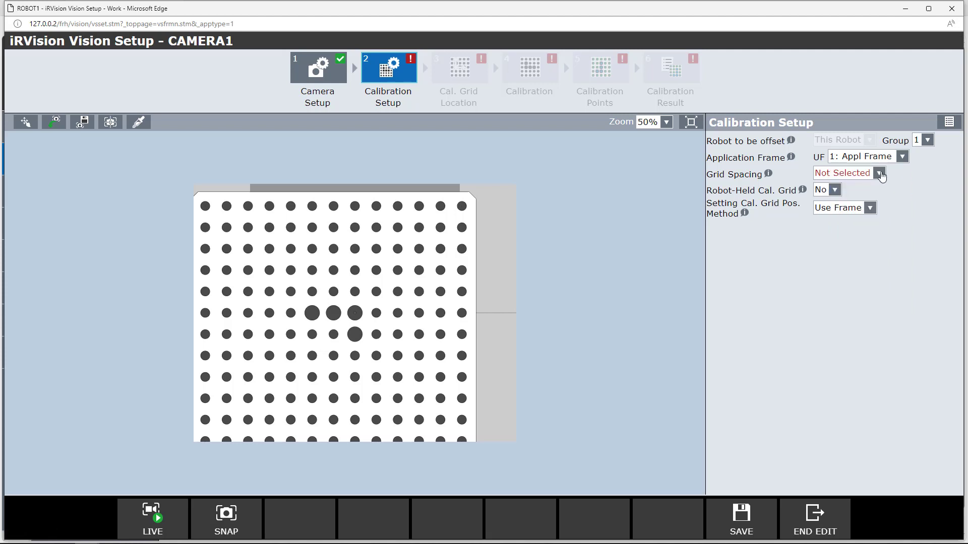
{"action": "left_click", "coordinate": [878, 173]}
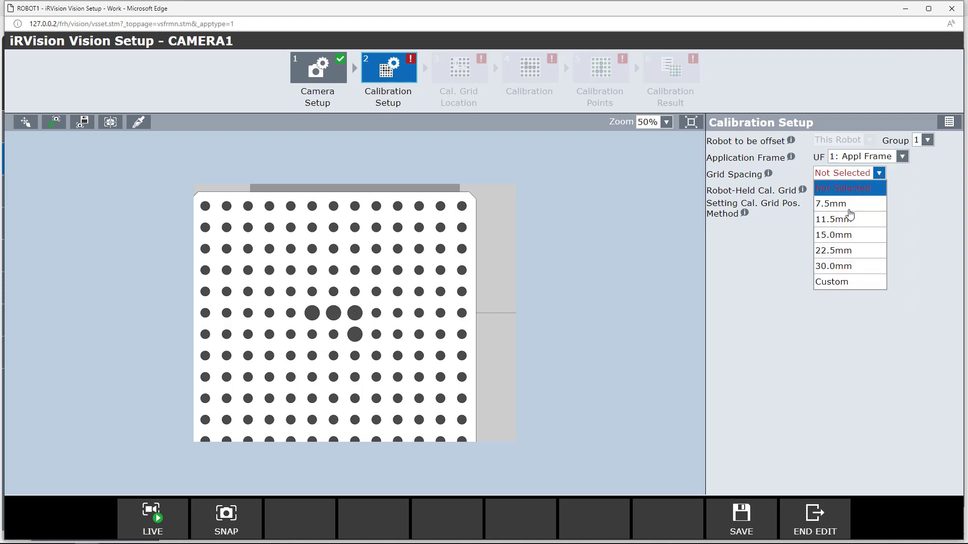
{"action": "left_click", "coordinate": [849, 267]}
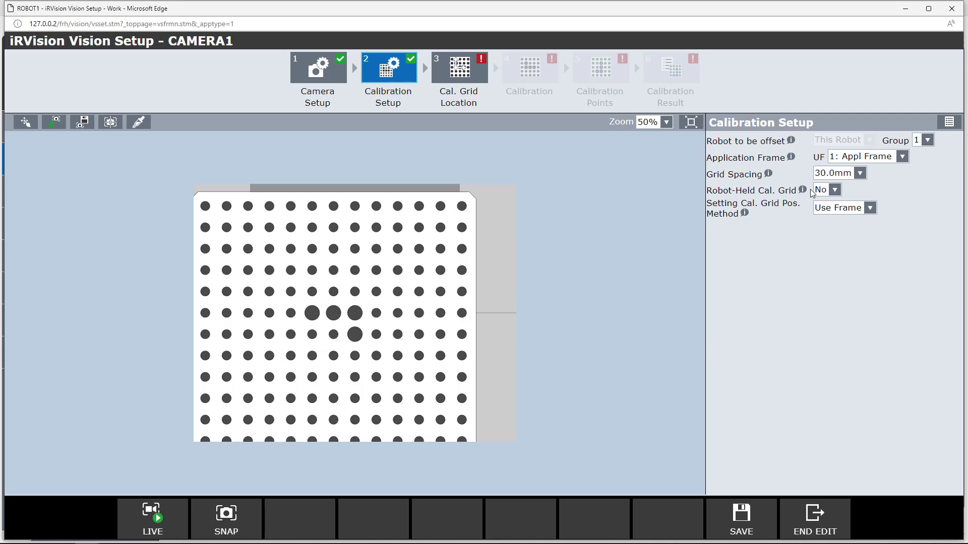
Specify that the calibration grid is robot-held and choose ROBOT2 as the robot holding it
{"action": "left_click", "coordinate": [835, 191]}
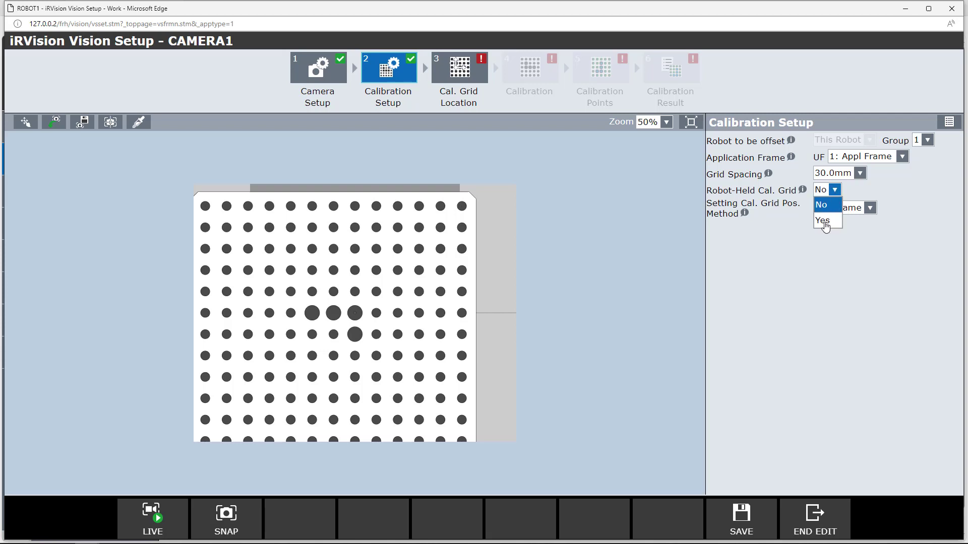
{"action": "left_click", "coordinate": [824, 220]}
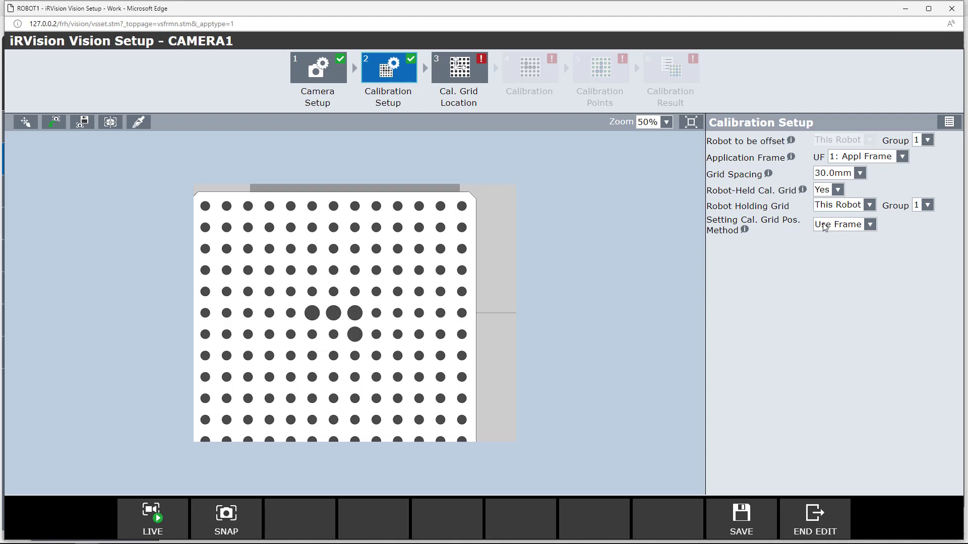
{"action": "left_click", "coordinate": [867, 207]}
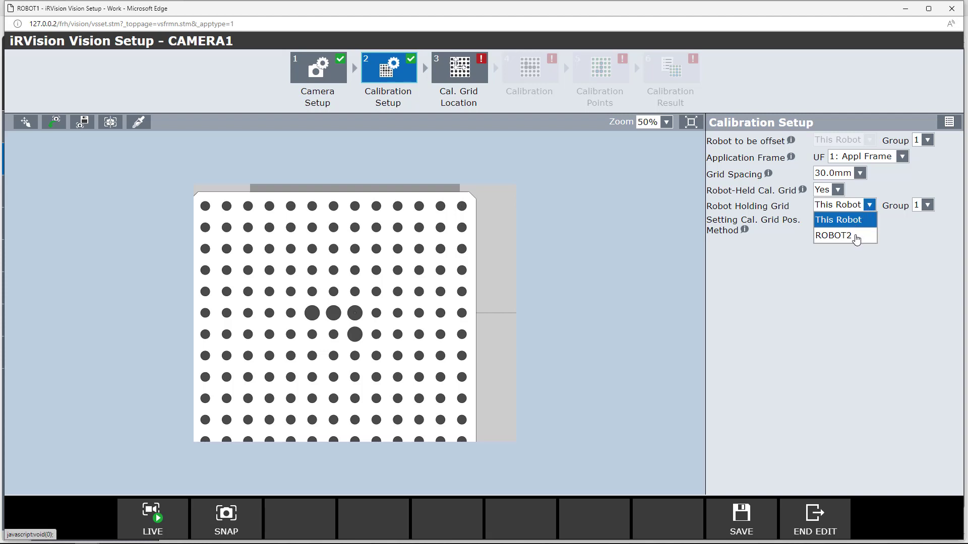
{"action": "left_click", "coordinate": [856, 237]}
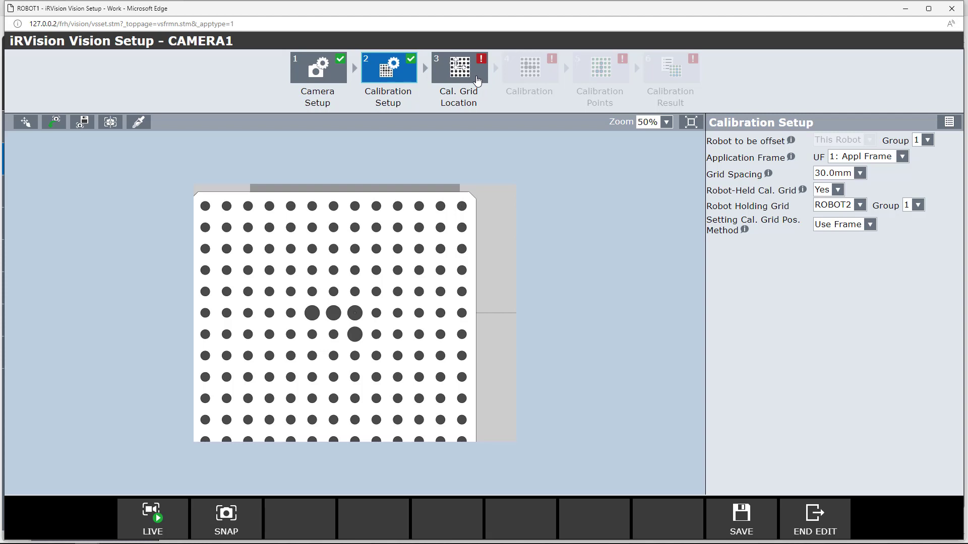
In the calibration grid location settings, set the calibration grid frame to UT 2: Eoat2
{"action": "left_click", "coordinate": [477, 81]}
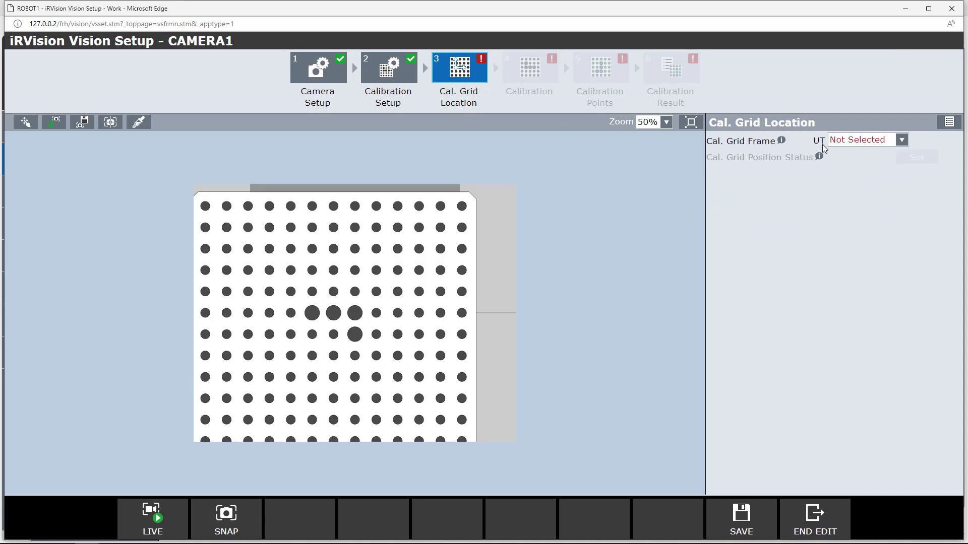
{"action": "left_click", "coordinate": [901, 141]}
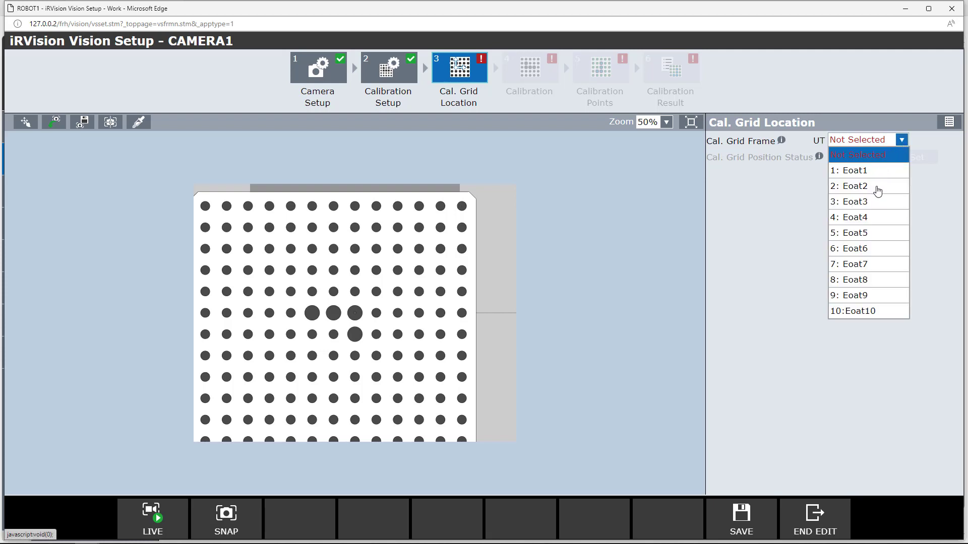
{"action": "left_click", "coordinate": [877, 188]}
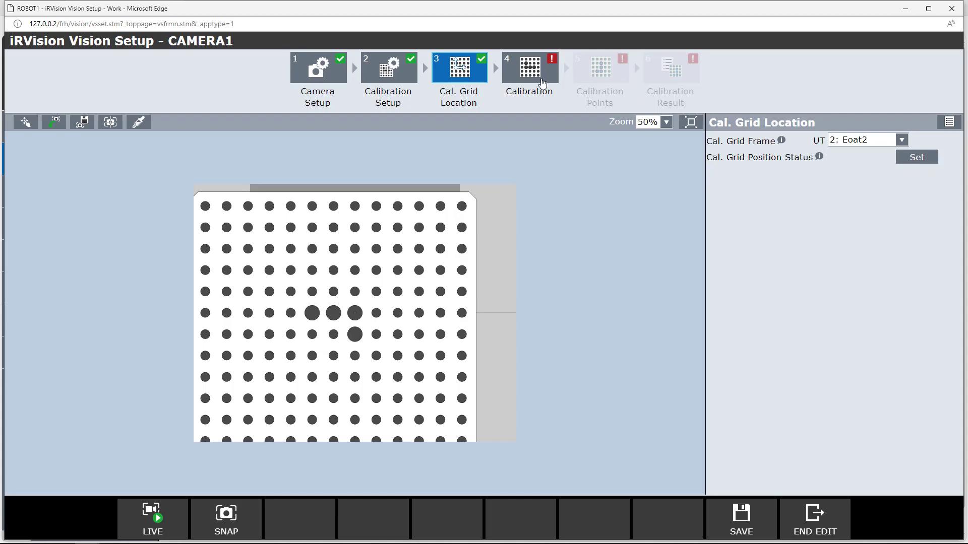
Set the number of planes for CAMERA1's calibration to 2
{"action": "left_click", "coordinate": [543, 83]}
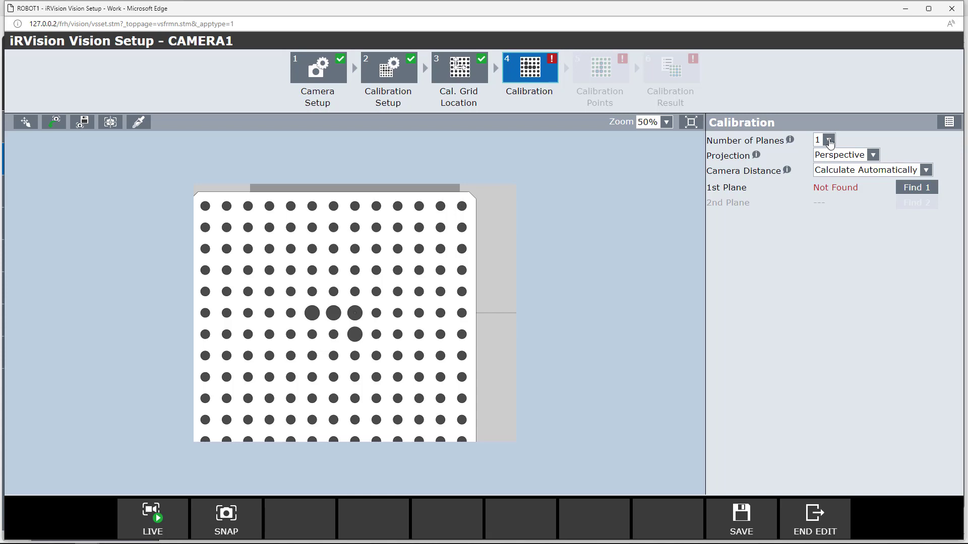
{"action": "left_click", "coordinate": [829, 141]}
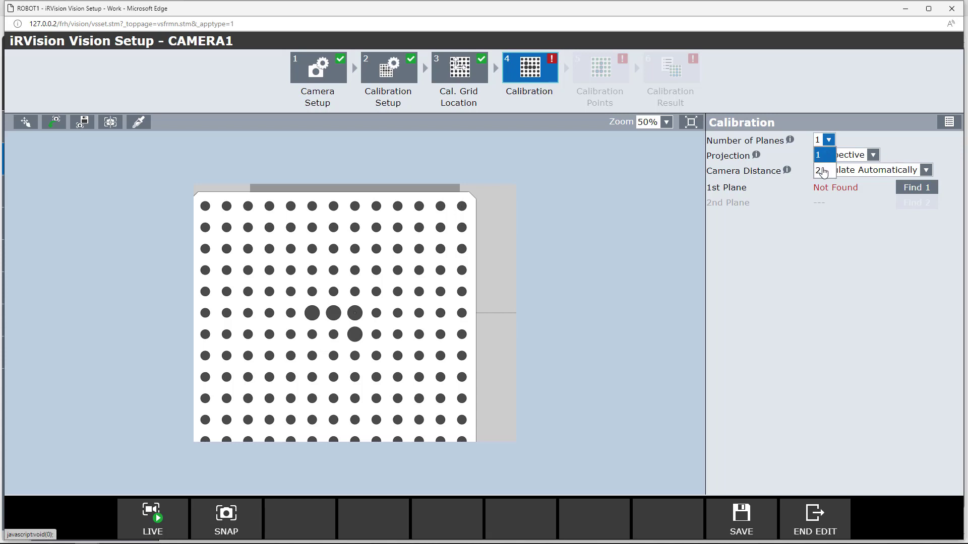
{"action": "left_click", "coordinate": [824, 173]}
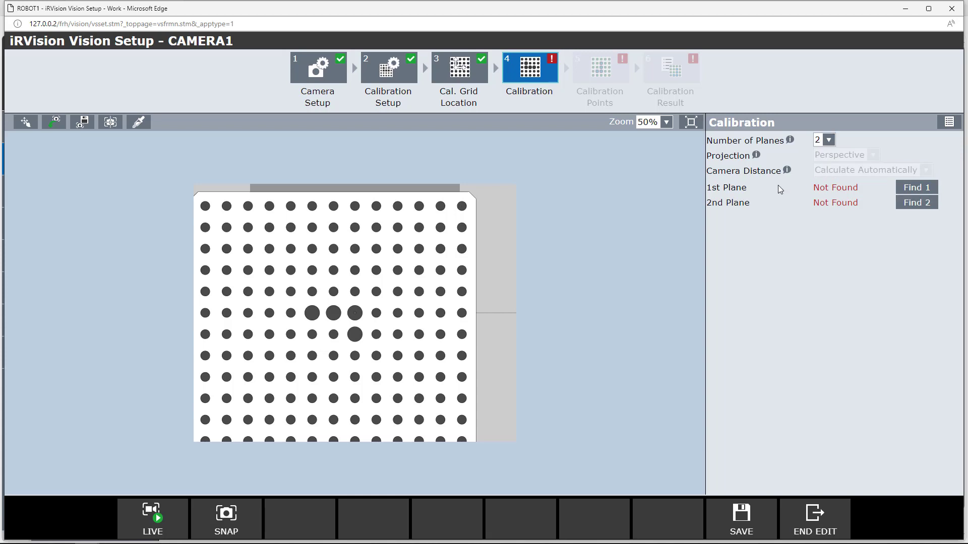
Snap the grid image, find the 1st plane with the search window narrowed to the grid dots, and save the camera data
{"action": "left_click", "coordinate": [235, 520]}
{"action": "left_click", "coordinate": [903, 193]}
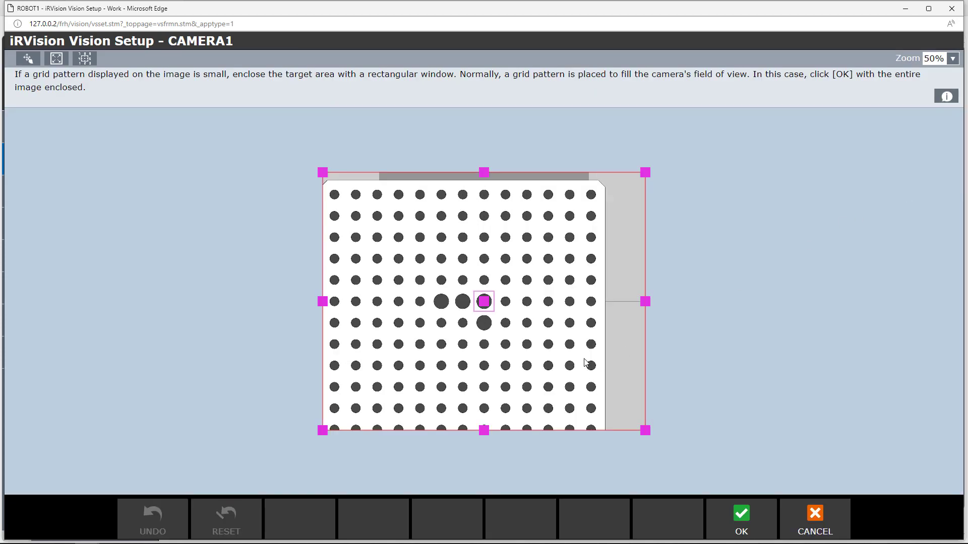
{"action": "left_click_drag", "start_coordinate": [644, 174], "coordinate": [599, 190]}
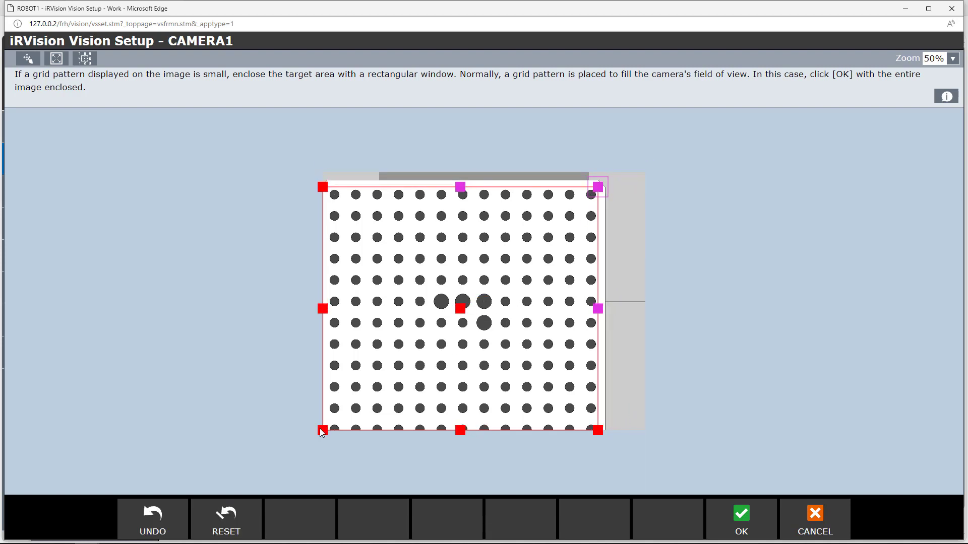
{"action": "left_click_drag", "start_coordinate": [321, 432], "coordinate": [324, 421]}
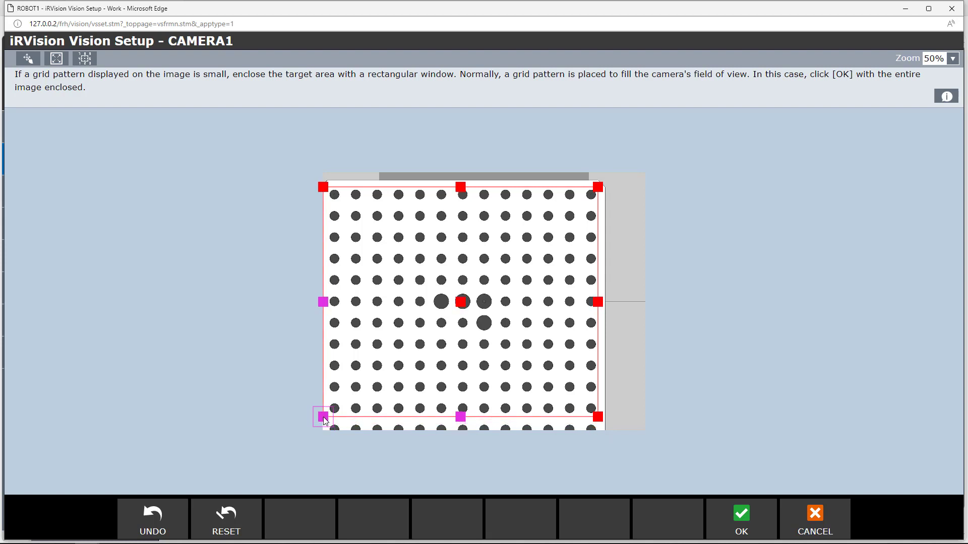
{"action": "left_click", "coordinate": [739, 522]}
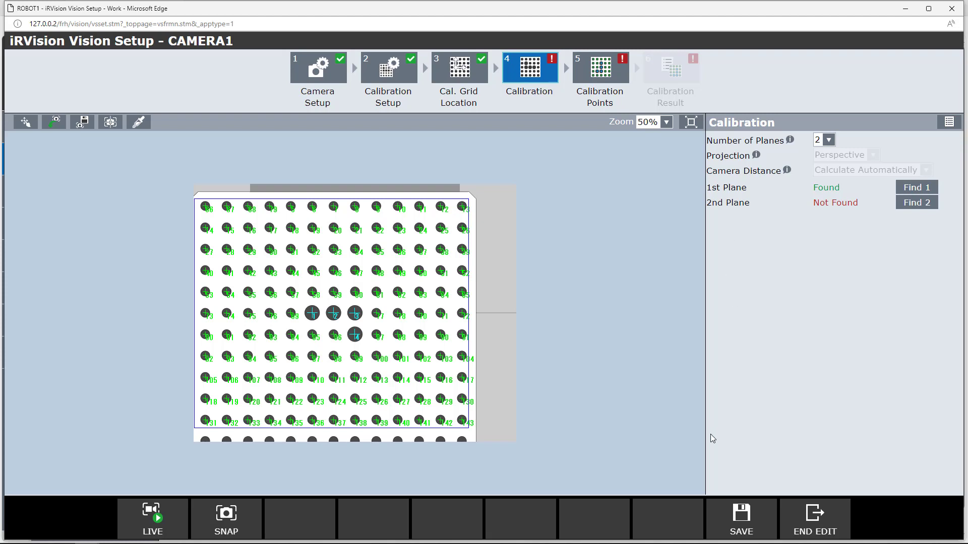
{"action": "left_click", "coordinate": [737, 520]}
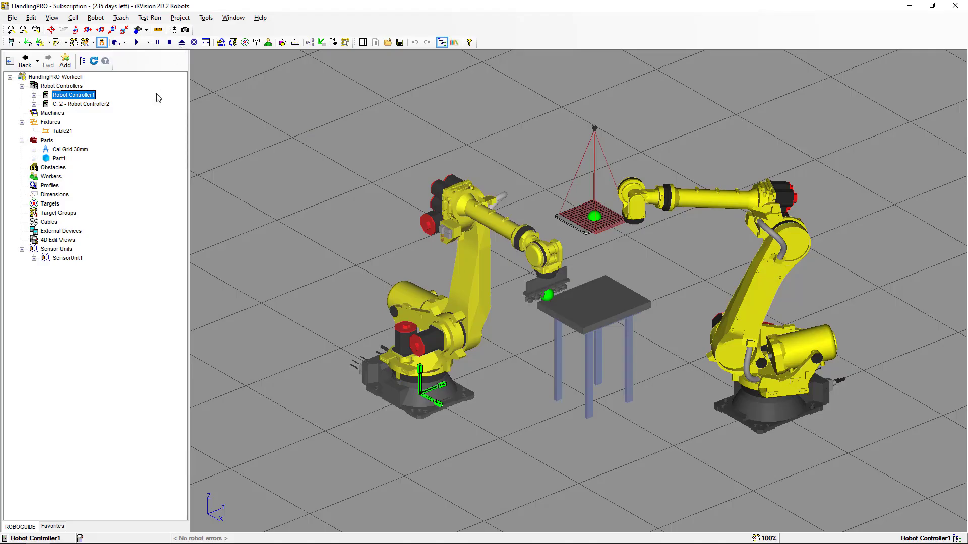
Switch to ROBOGUIDE and select position register PR[2] Camera Pos1 on Robot Controller2's teach pendant
{"action": "left_click", "coordinate": [94, 104]}
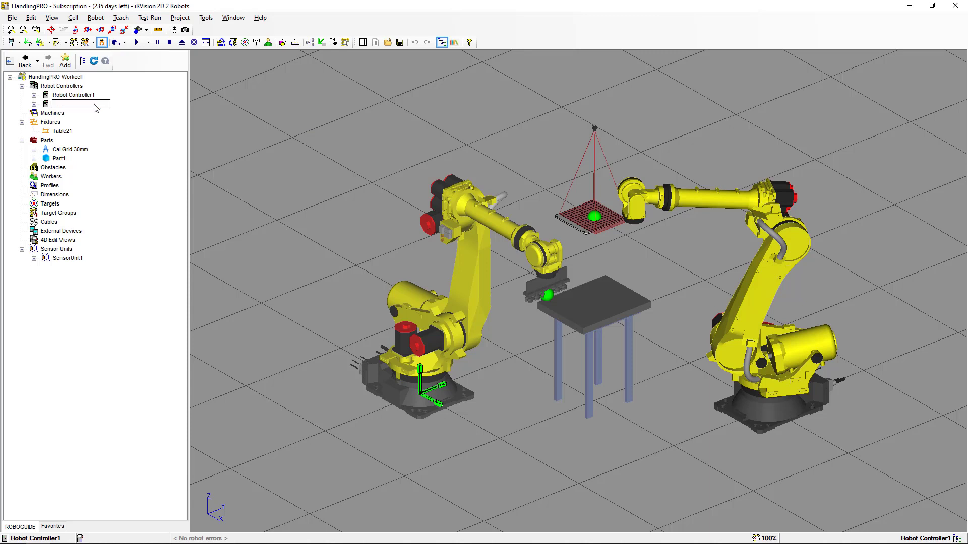
{"action": "left_click", "coordinate": [11, 43]}
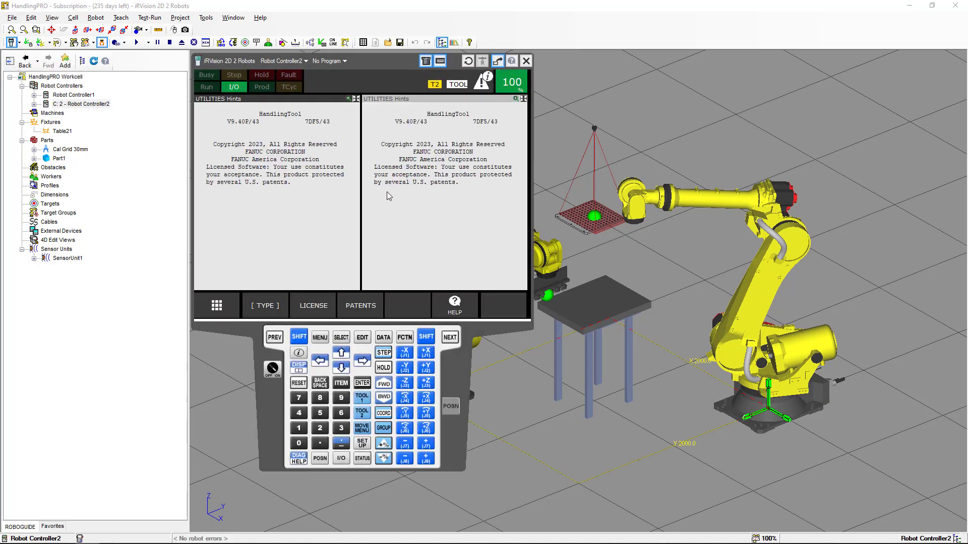
{"action": "left_click", "coordinate": [384, 339]}
{"action": "left_click", "coordinate": [278, 303]}
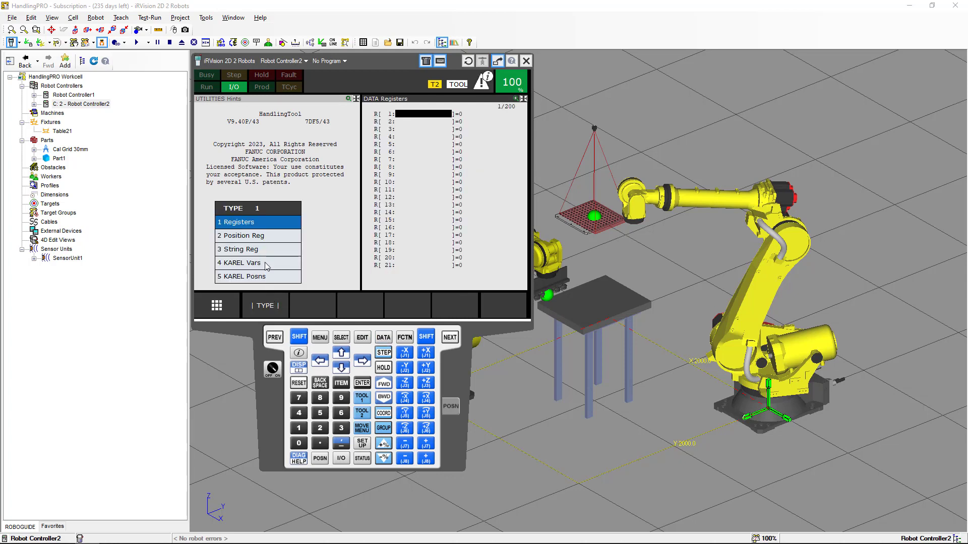
{"action": "left_click", "coordinate": [265, 237]}
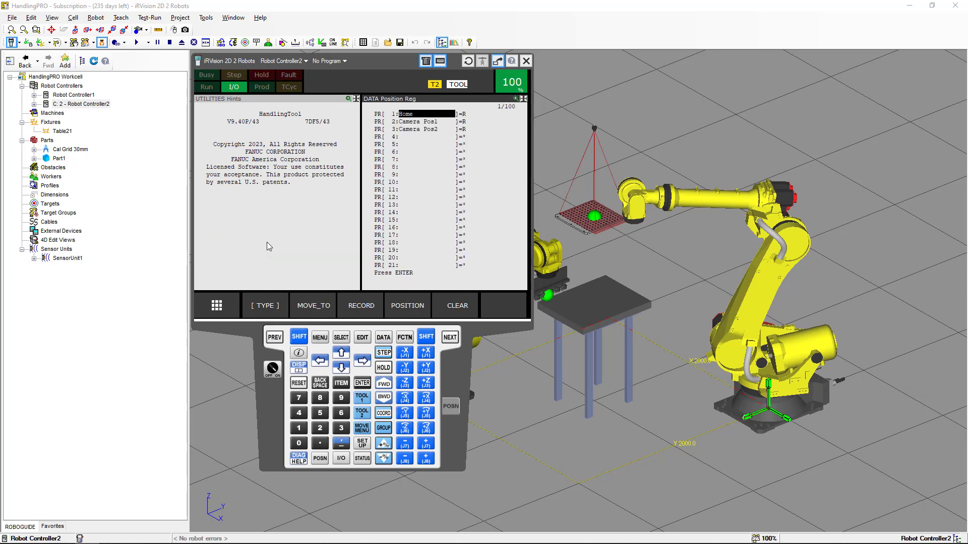
{"action": "left_click", "coordinate": [405, 123]}
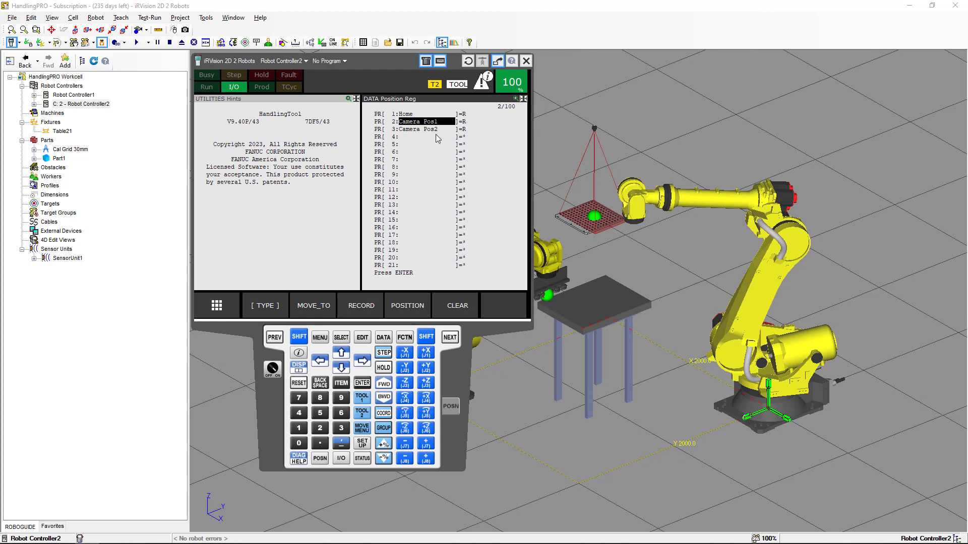
Set the active user frame number on Robot Controller2 to 0
{"action": "left_click", "coordinate": [299, 337]}
{"action": "left_click", "coordinate": [383, 413]}
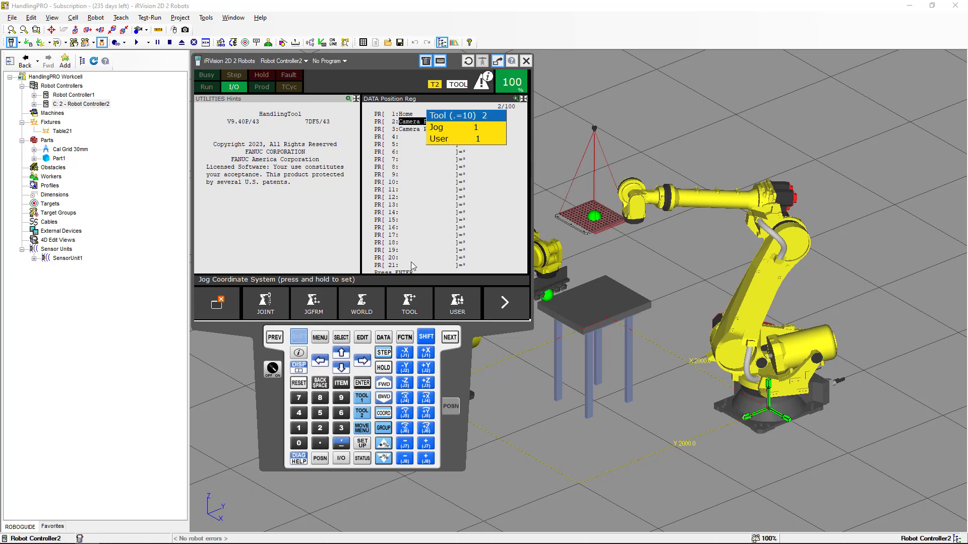
{"action": "left_click", "coordinate": [299, 337]}
{"action": "left_click", "coordinate": [341, 368]}
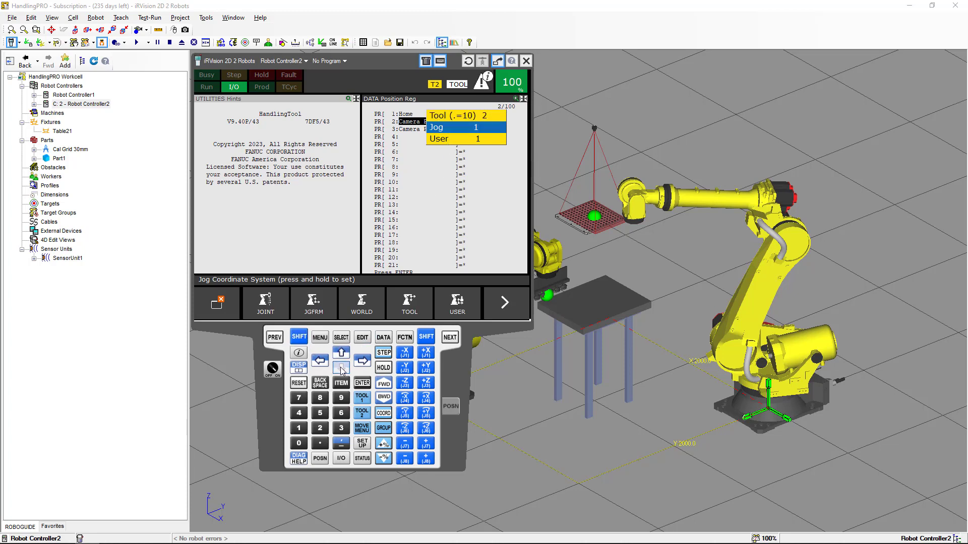
{"action": "left_click", "coordinate": [341, 367]}
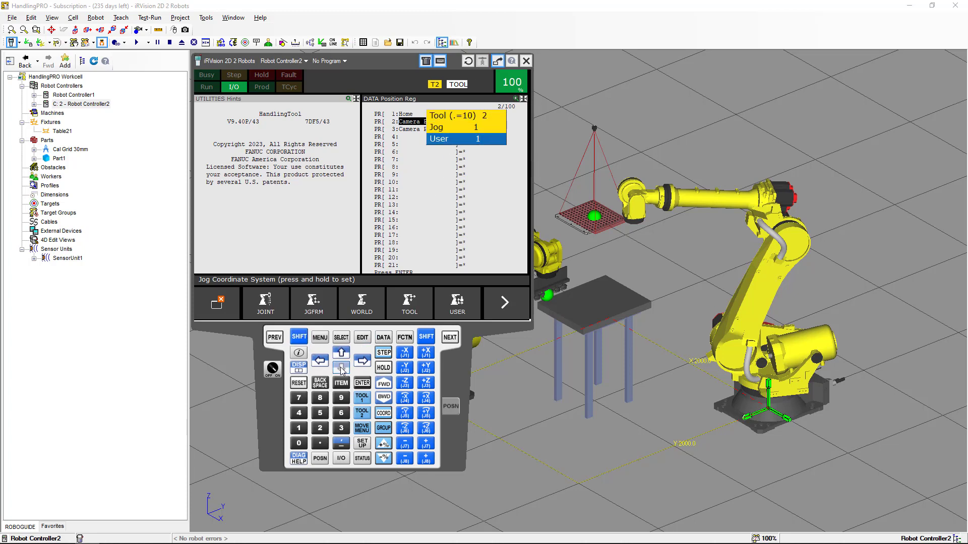
{"action": "left_click", "coordinate": [304, 440]}
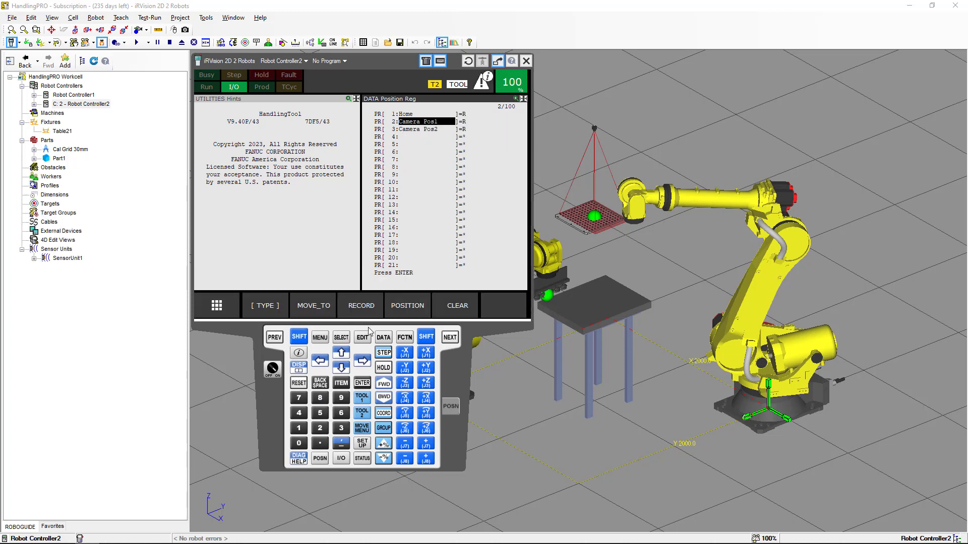
Move ROBOT2 to position register PR[3] Camera Pos2
{"action": "left_click", "coordinate": [341, 367]}
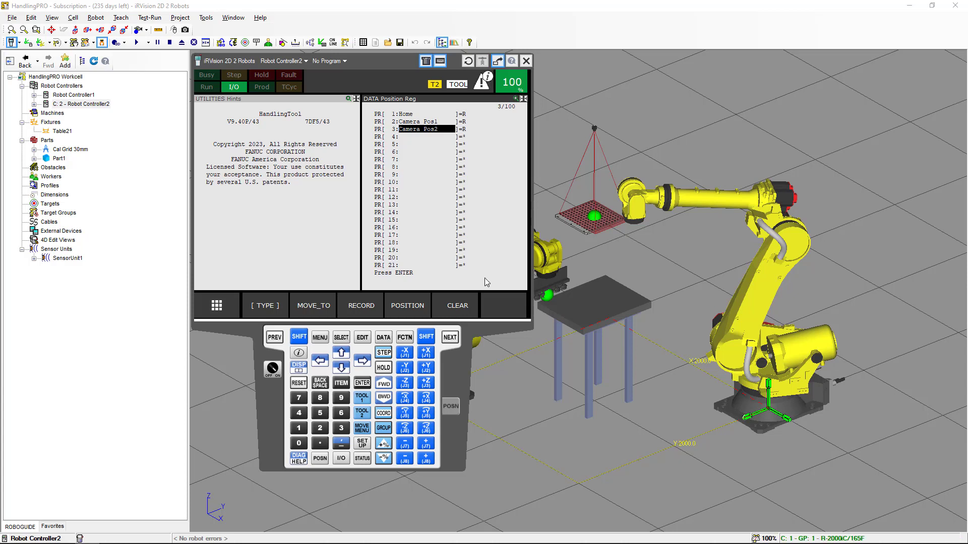
{"action": "left_click", "coordinate": [299, 338]}
{"action": "left_click", "coordinate": [315, 306]}
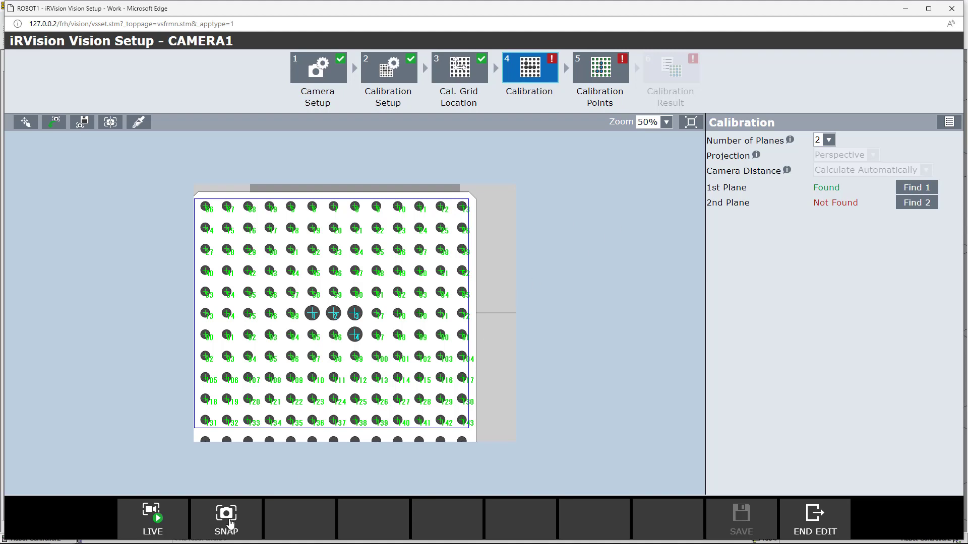
In CAMERA1's vision setup, snap a new image and find the 2nd plane with the search window narrowed to the grid
{"action": "left_click", "coordinate": [228, 522]}
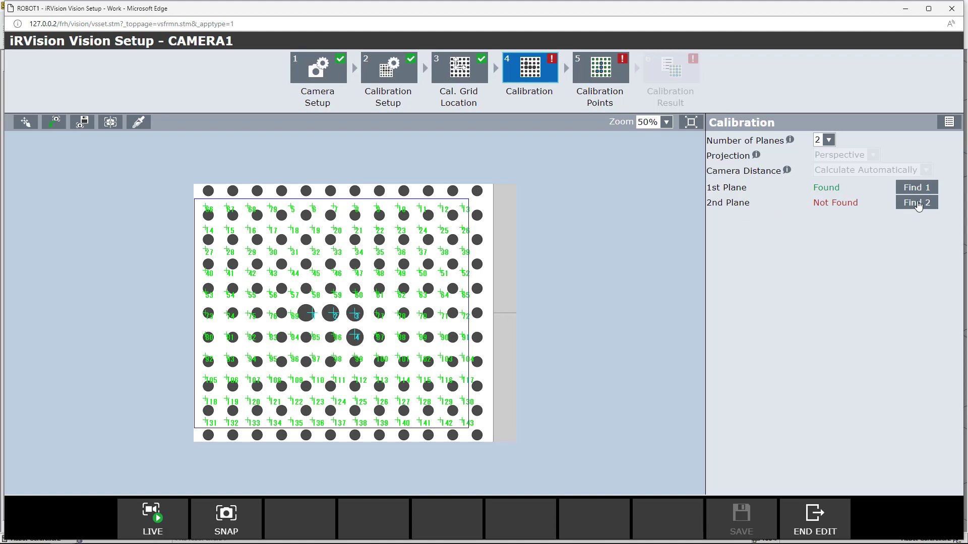
{"action": "left_click", "coordinate": [918, 204]}
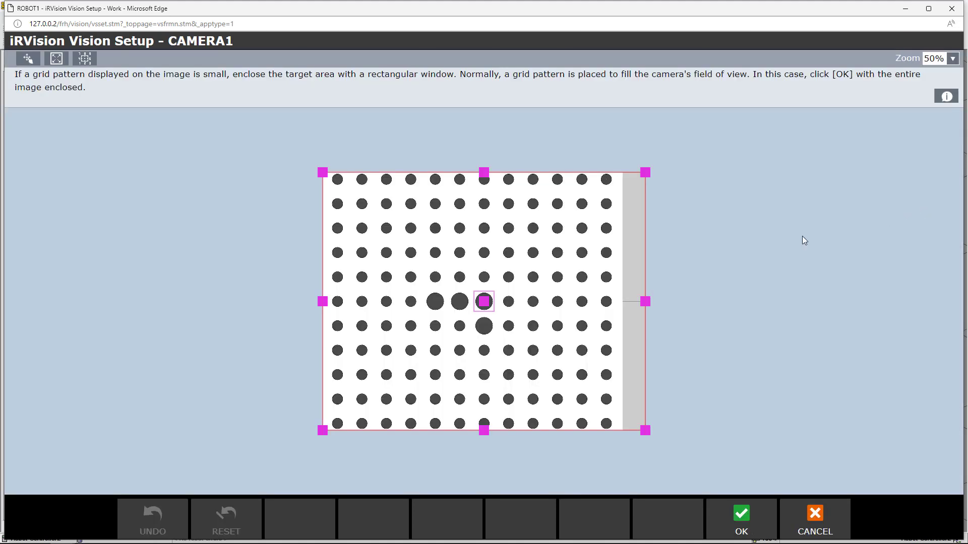
{"action": "left_click_drag", "start_coordinate": [642, 175], "coordinate": [619, 173]}
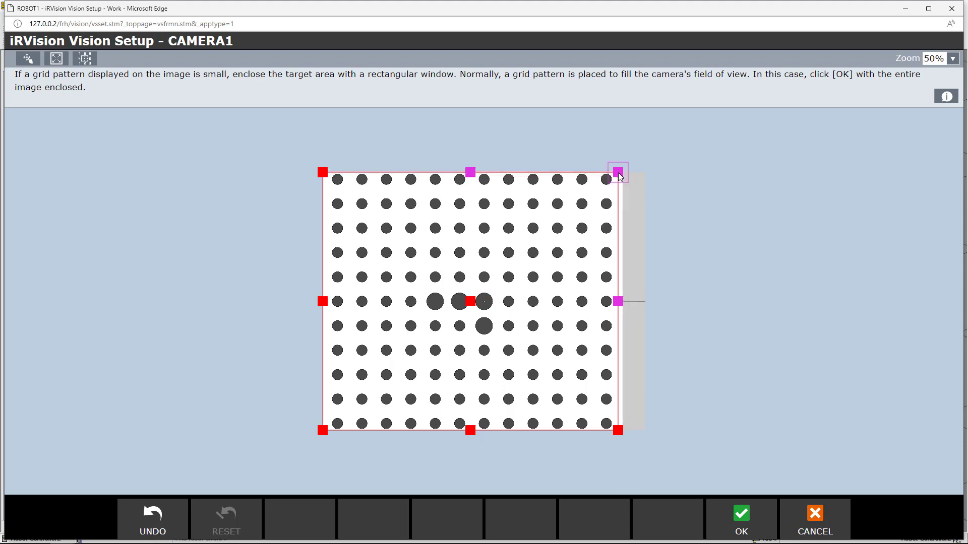
{"action": "left_click", "coordinate": [747, 519]}
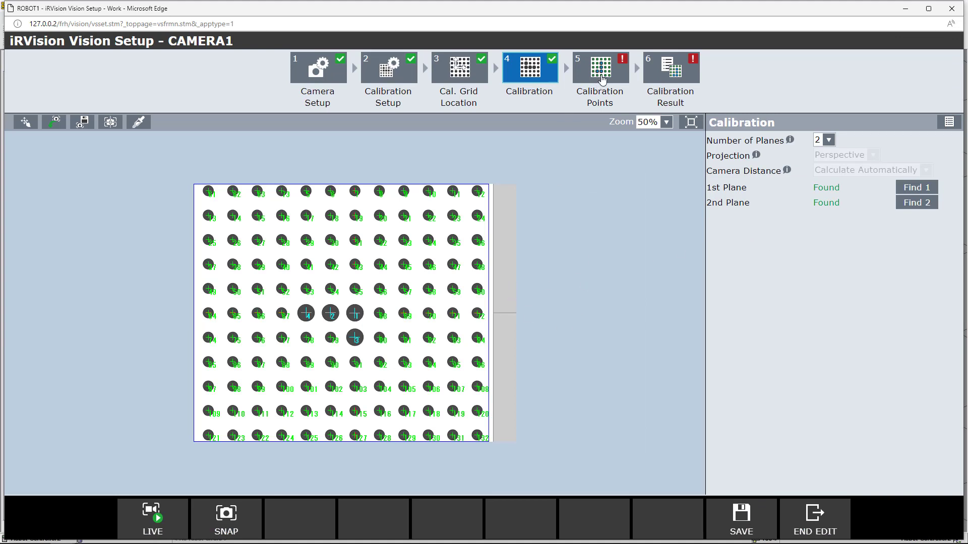
Review CAMERA1's calibration points and calibration result, and save the camera data
{"action": "left_click", "coordinate": [603, 80]}
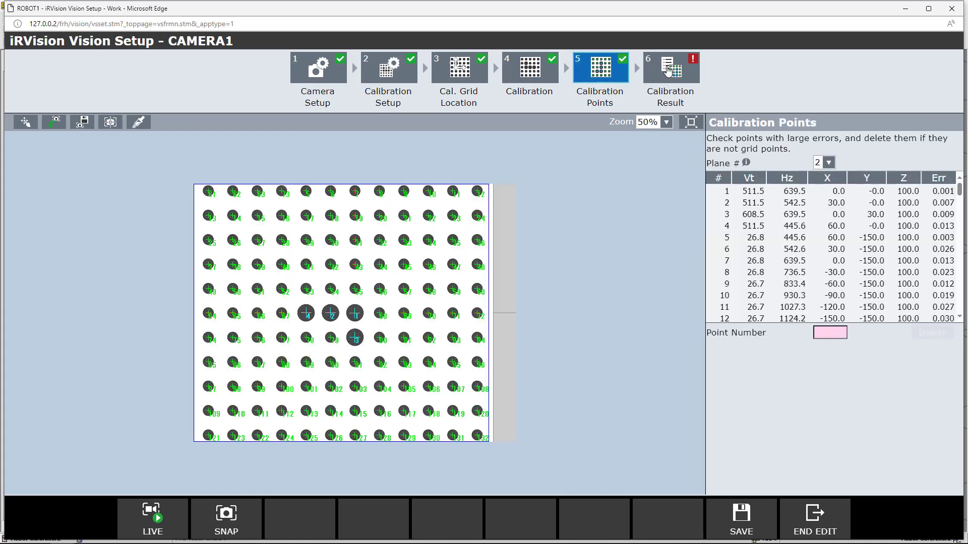
{"action": "left_click", "coordinate": [668, 72]}
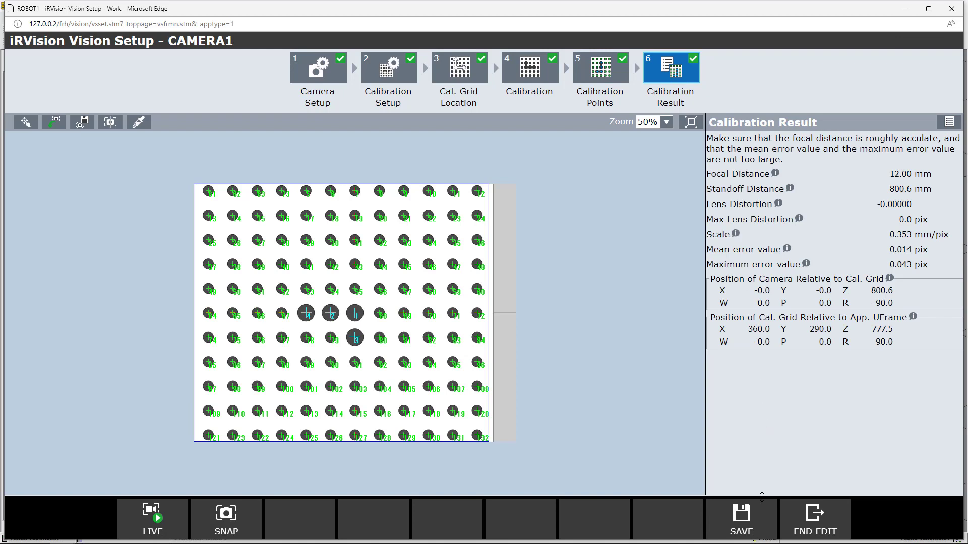
{"action": "left_click", "coordinate": [756, 514]}
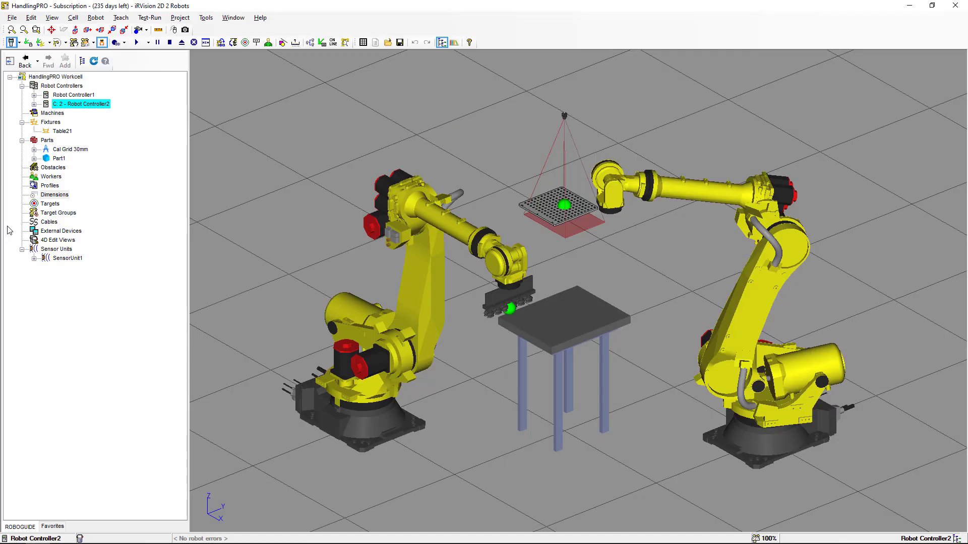
Return to Robot Controller2's teach pendant in ROBOGUIDE, move ROBOT2 to PR[2] Camera Pos1, and minimize the pendant
{"action": "key", "text": "alt+Tab"}
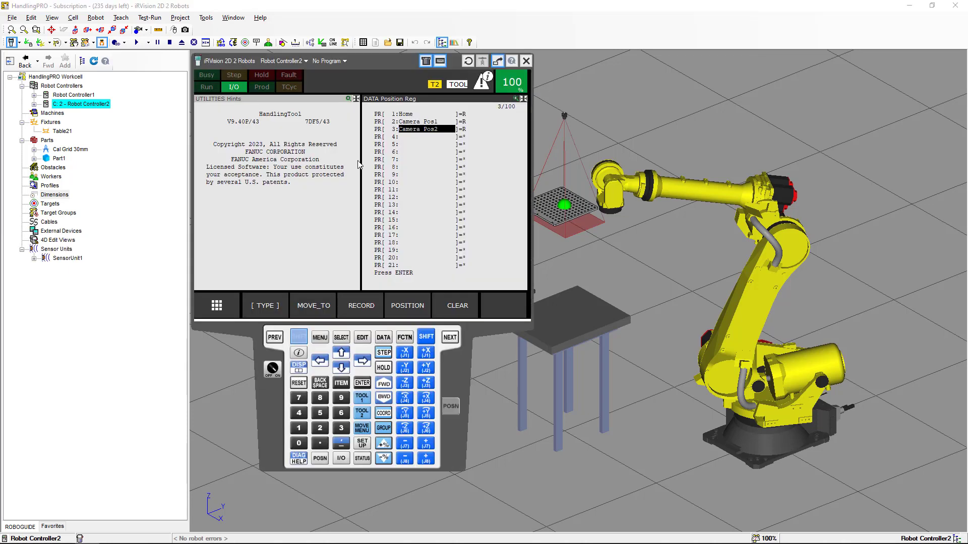
{"action": "left_click", "coordinate": [407, 123]}
{"action": "left_click", "coordinate": [319, 307]}
{"action": "right_click", "coordinate": [266, 350]}
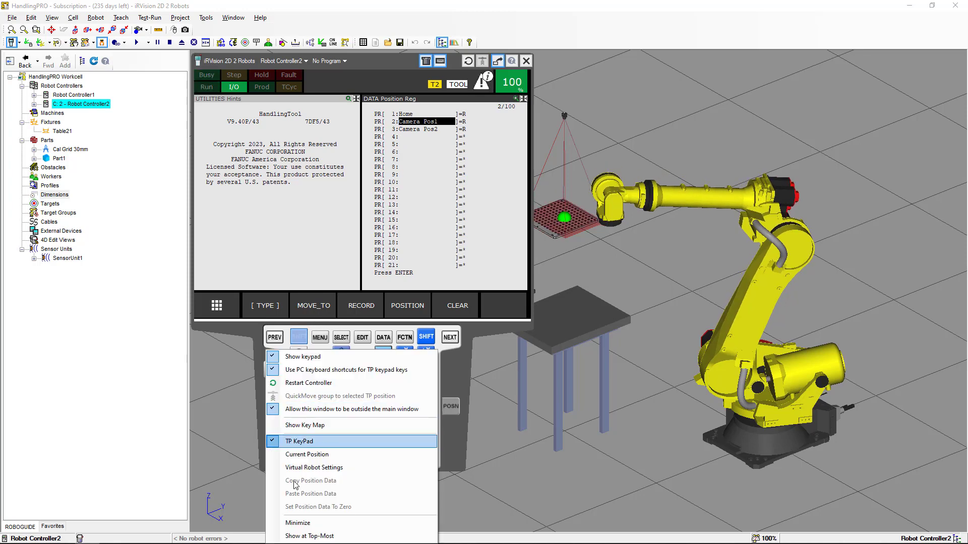
{"action": "left_click", "coordinate": [310, 527]}
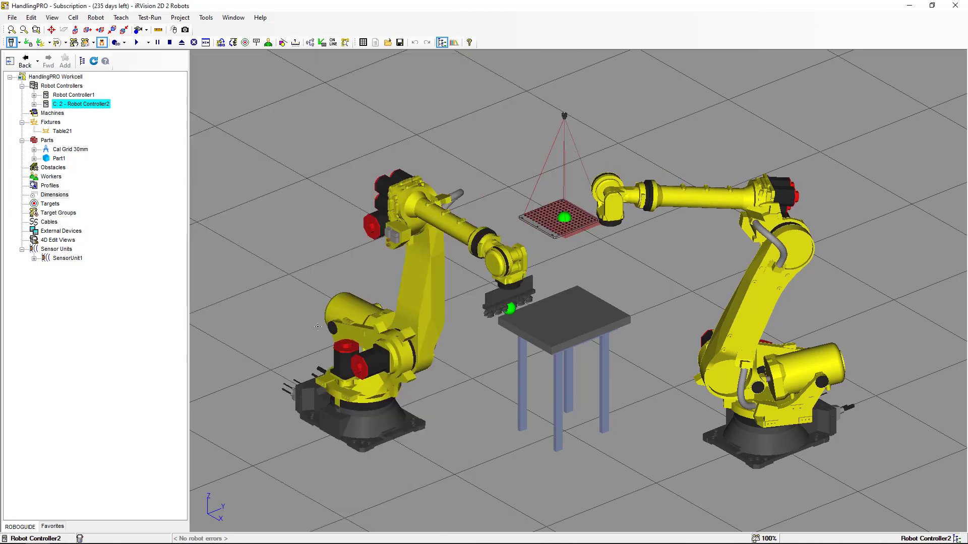
Measure the offset from the corner of Table21 to ROBOT2's TCP at the calibration grid
{"action": "left_click", "coordinate": [158, 30]}
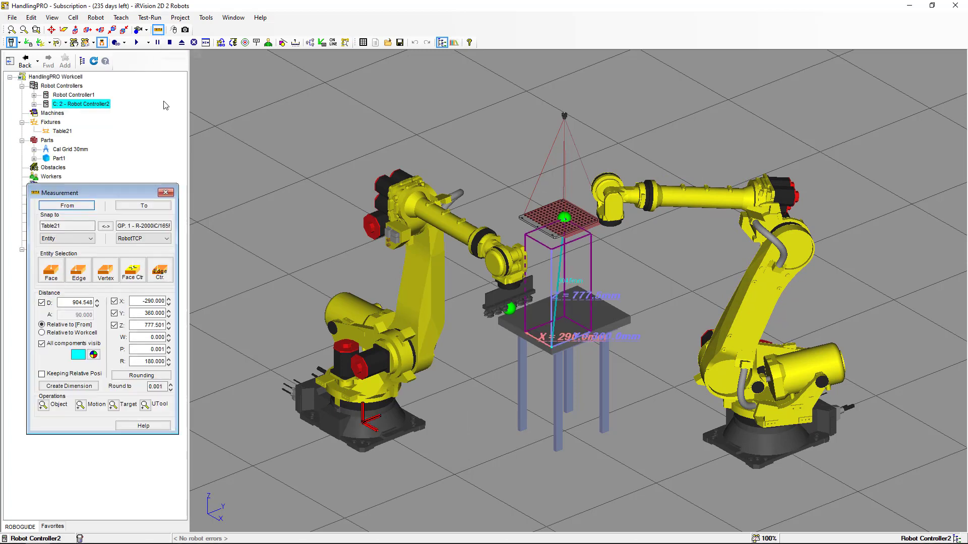
{"action": "left_click", "coordinate": [551, 345]}
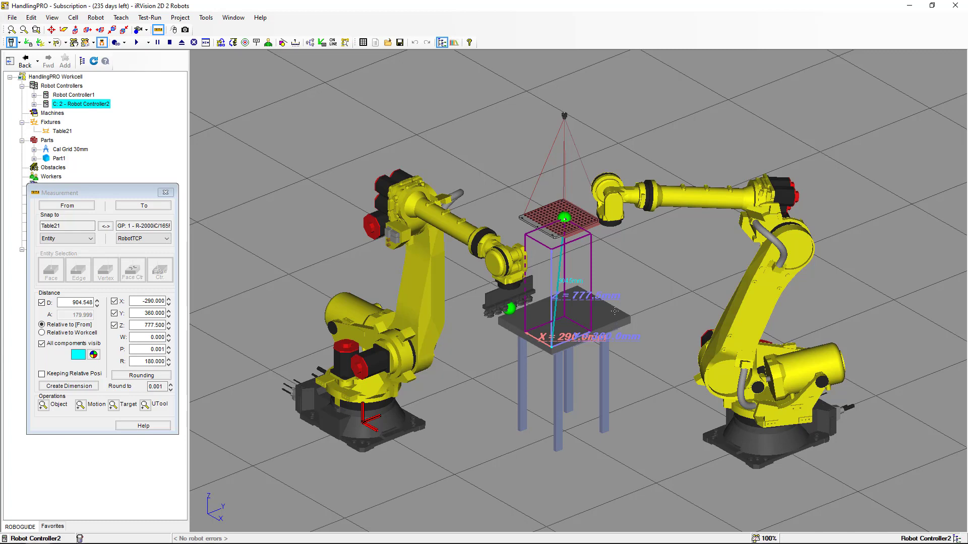
{"action": "left_click", "coordinate": [166, 193]}
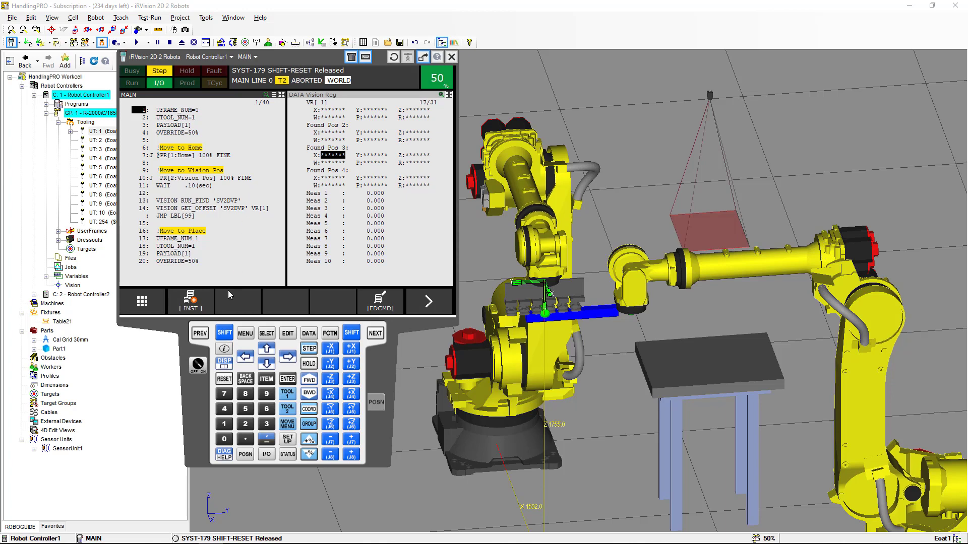
Step forward through the MAIN program on Robot Controller1 until the robot has moved to PR[2] Vision Pos
{"action": "left_click", "coordinate": [225, 333]}
{"action": "left_click", "coordinate": [311, 382]}
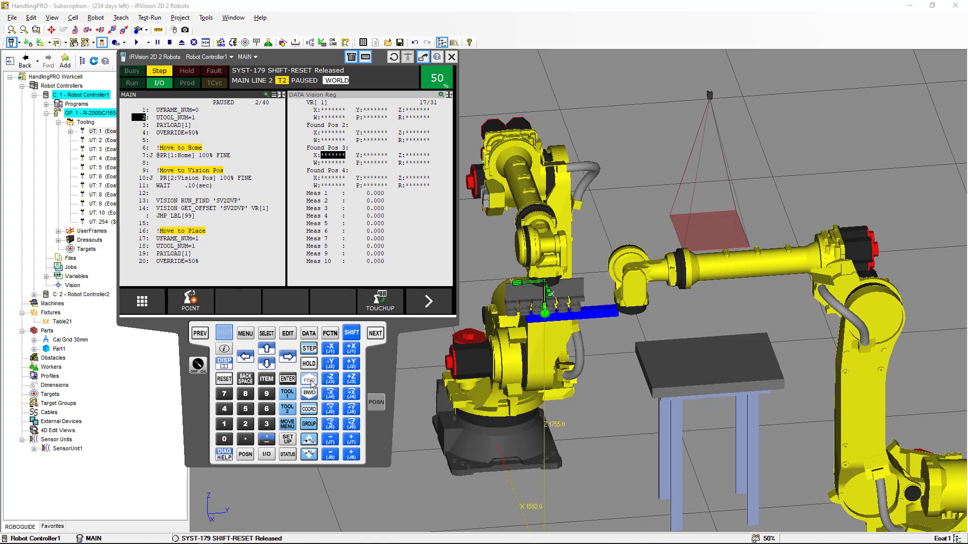
{"action": "left_click", "coordinate": [311, 381]}
{"action": "left_click", "coordinate": [310, 381]}
{"action": "left_click", "coordinate": [310, 380]}
{"action": "left_click", "coordinate": [311, 380]}
{"action": "left_click", "coordinate": [311, 380]}
{"action": "left_click", "coordinate": [311, 381]}
{"action": "left_click", "coordinate": [311, 380]}
{"action": "left_click", "coordinate": [311, 381]}
{"action": "left_click", "coordinate": [311, 381]}
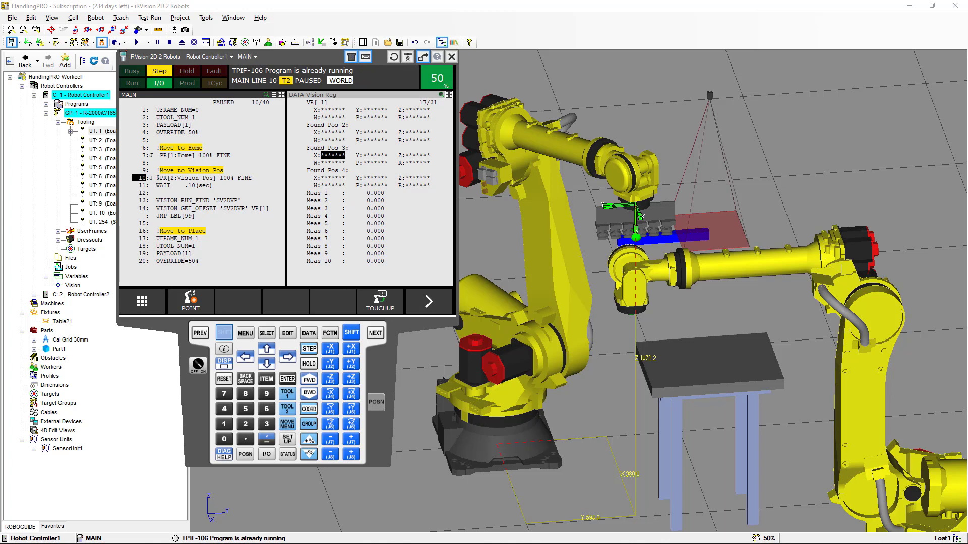
In the iRVision Vision Setup browser window, create a 2-D Single-View Vision Process named SV2DVP
{"action": "key", "text": "alt+Tab"}
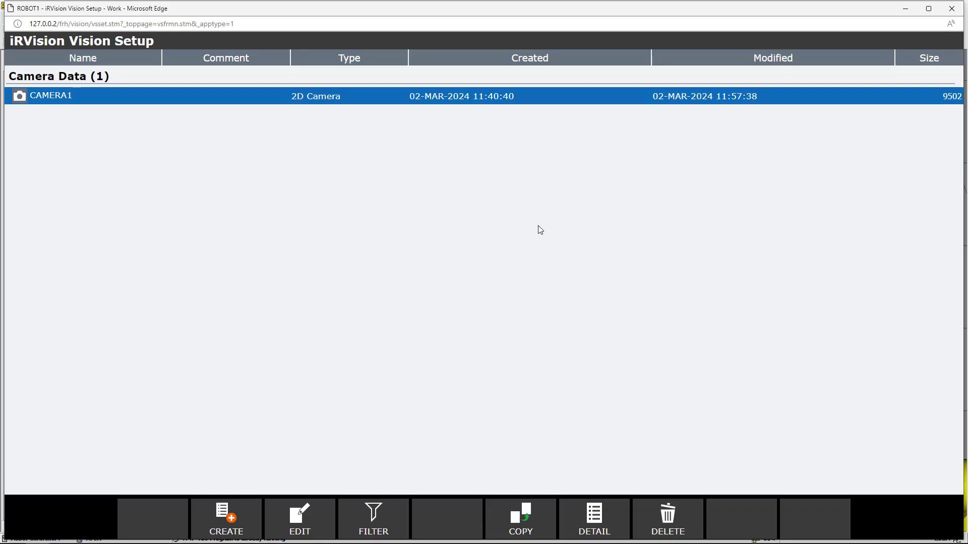
{"action": "left_click", "coordinate": [245, 515]}
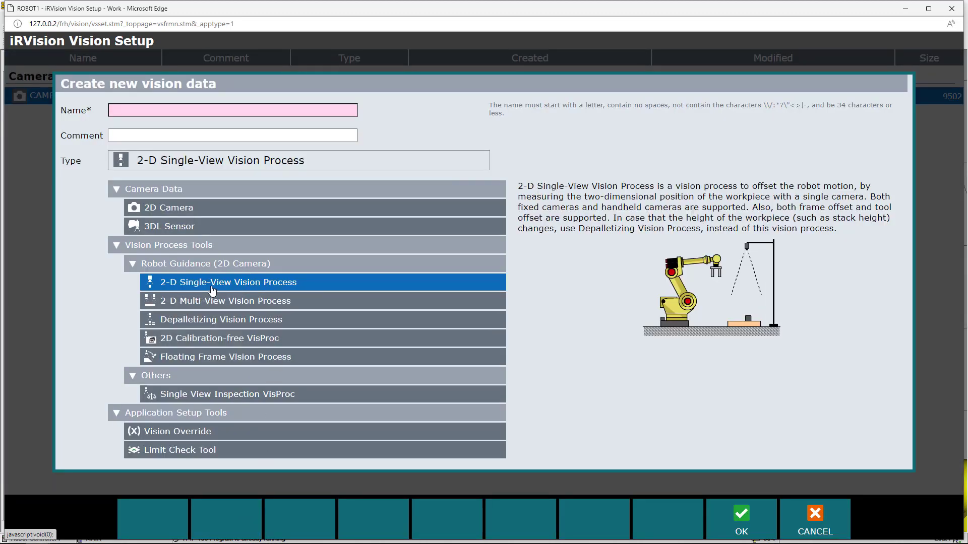
{"action": "left_click", "coordinate": [209, 111]}
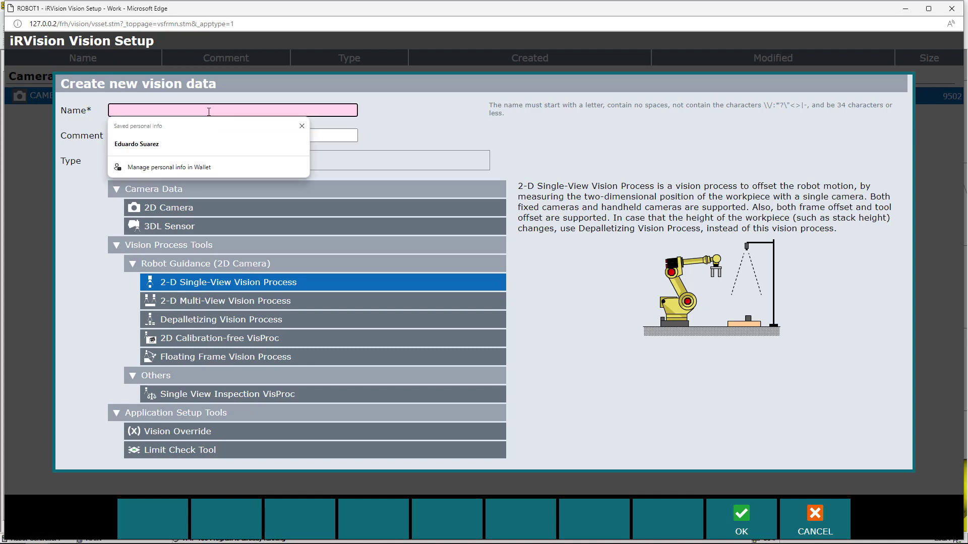
{"action": "type", "text": "SV2DVP"}
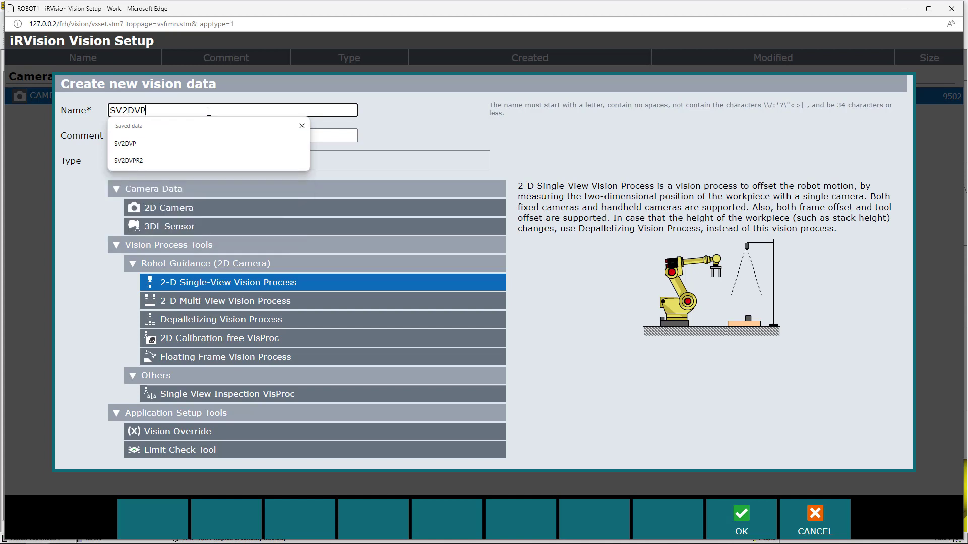
{"action": "double_click", "coordinate": [209, 112]}
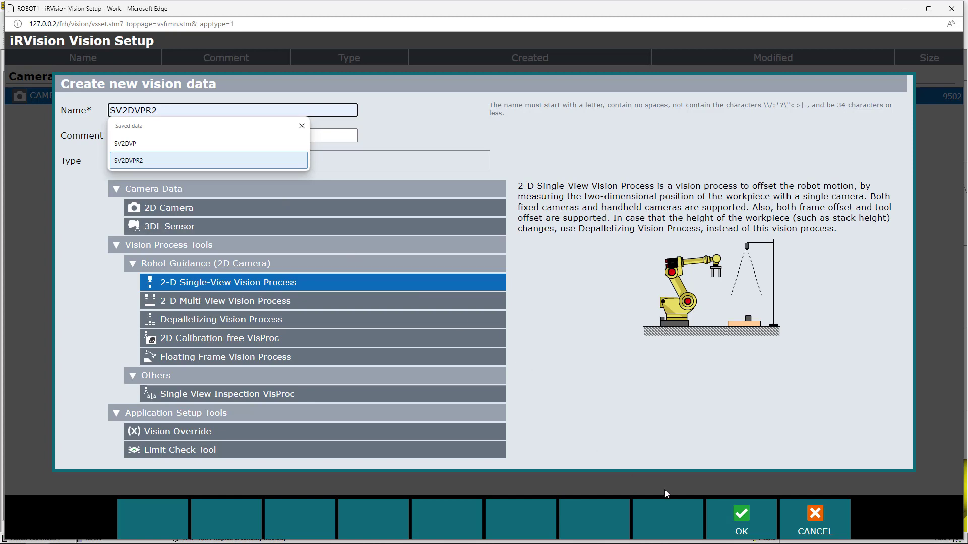
{"action": "left_click", "coordinate": [749, 524]}
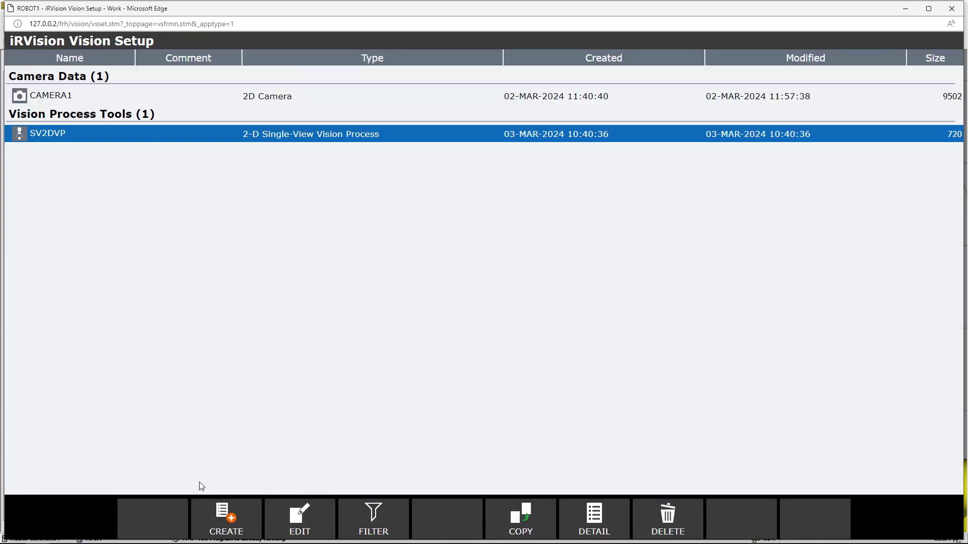
Open the SV2DVP vision process for editing and select CAMERA1 as its camera
{"action": "left_click", "coordinate": [301, 530]}
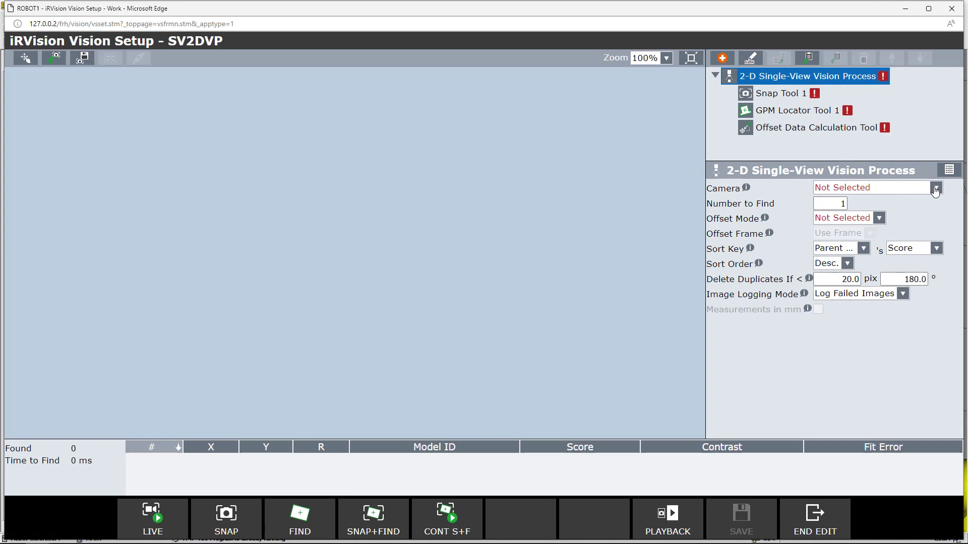
{"action": "left_click", "coordinate": [934, 188]}
{"action": "left_click", "coordinate": [890, 220]}
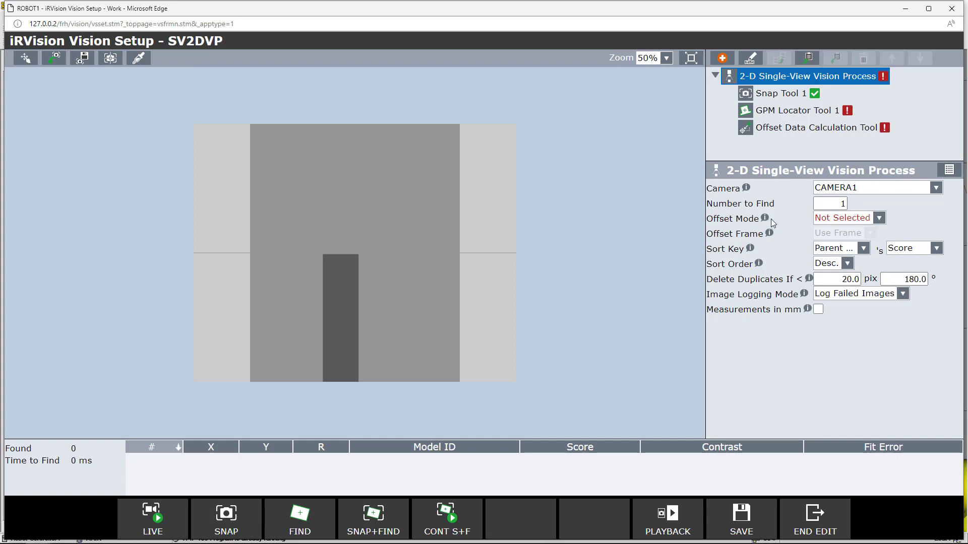
Set the offset mode to Tool Offset with user tool 1: Eoat1, and image logging to Do Not Log
{"action": "left_click", "coordinate": [879, 220]}
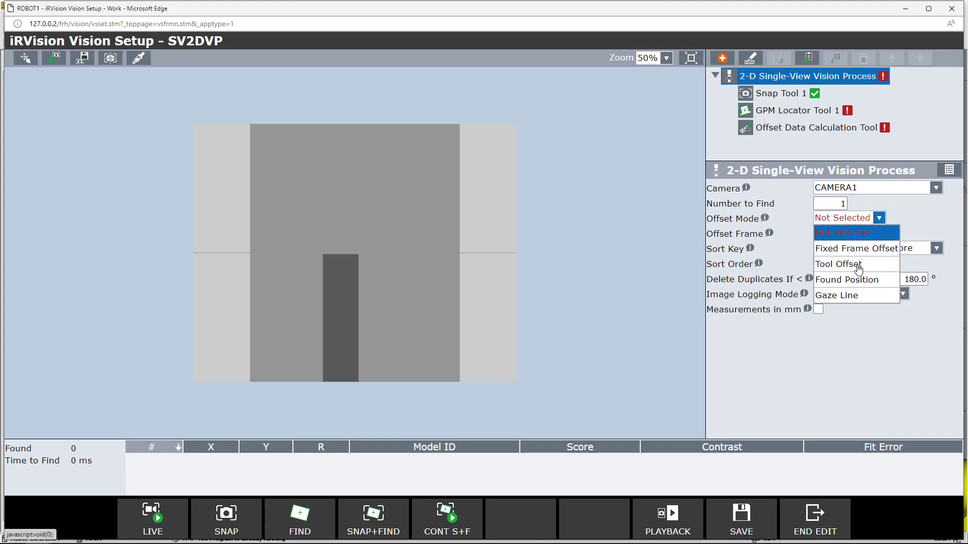
{"action": "left_click", "coordinate": [858, 270]}
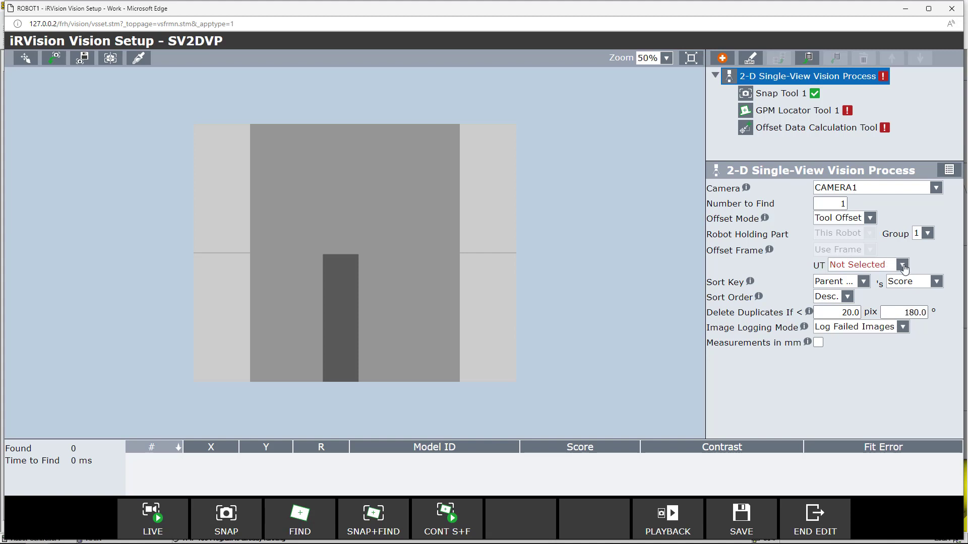
{"action": "left_click", "coordinate": [903, 266]}
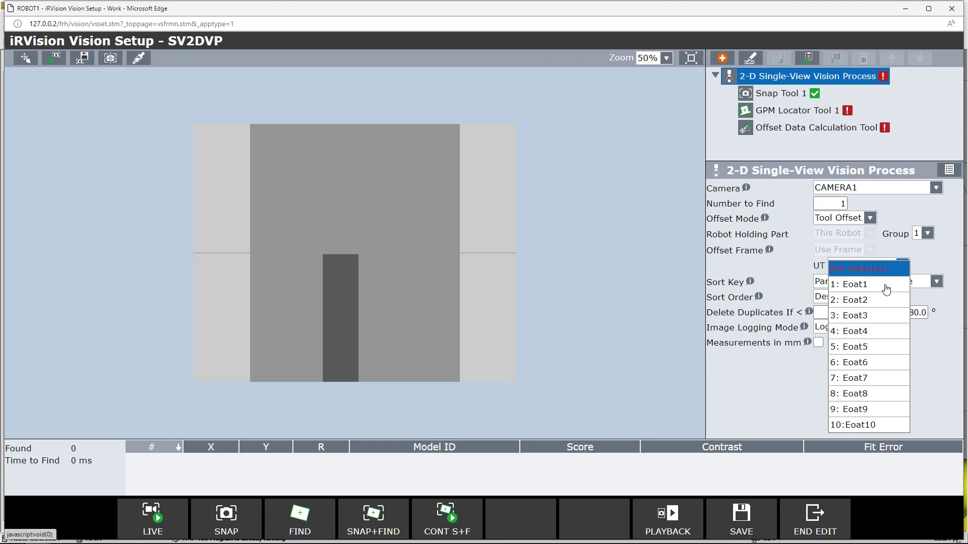
{"action": "left_click", "coordinate": [887, 288]}
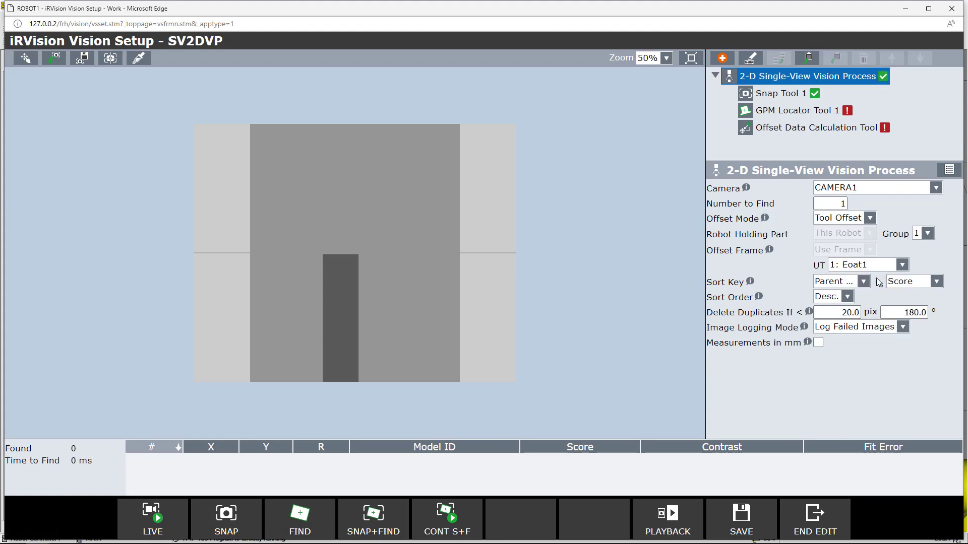
{"action": "left_click", "coordinate": [903, 328]}
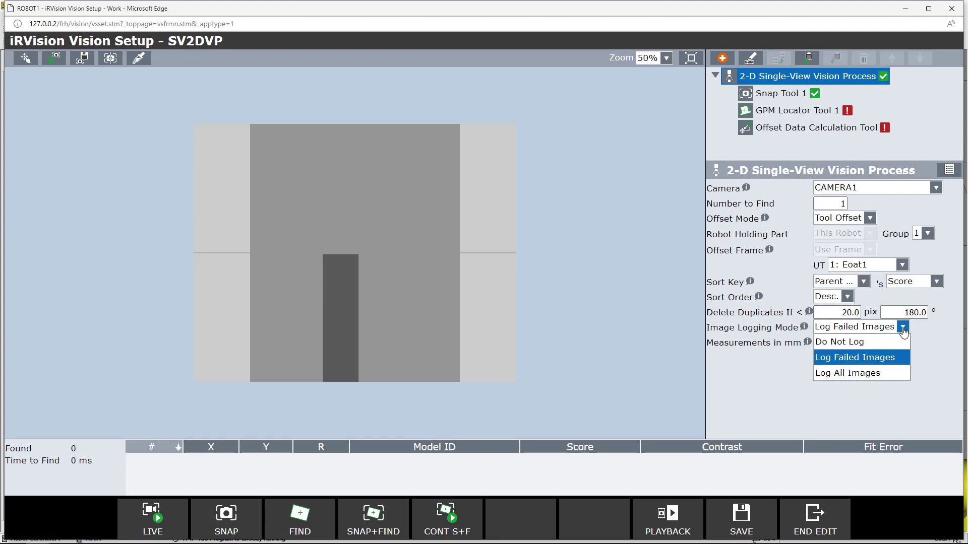
{"action": "left_click", "coordinate": [887, 342]}
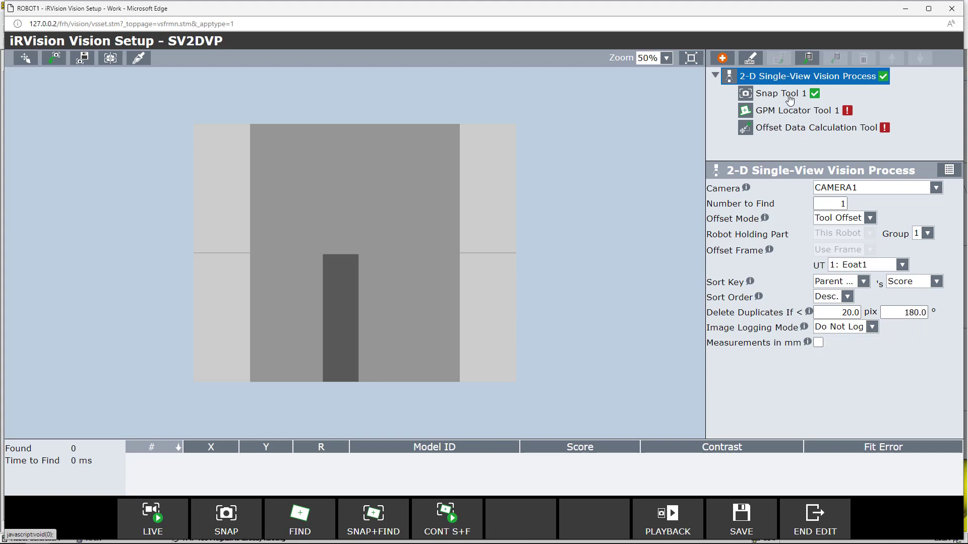
Teach the GPM Locator Tool 1 model on the area around the end of the dark part in the image
{"action": "left_click", "coordinate": [790, 95]}
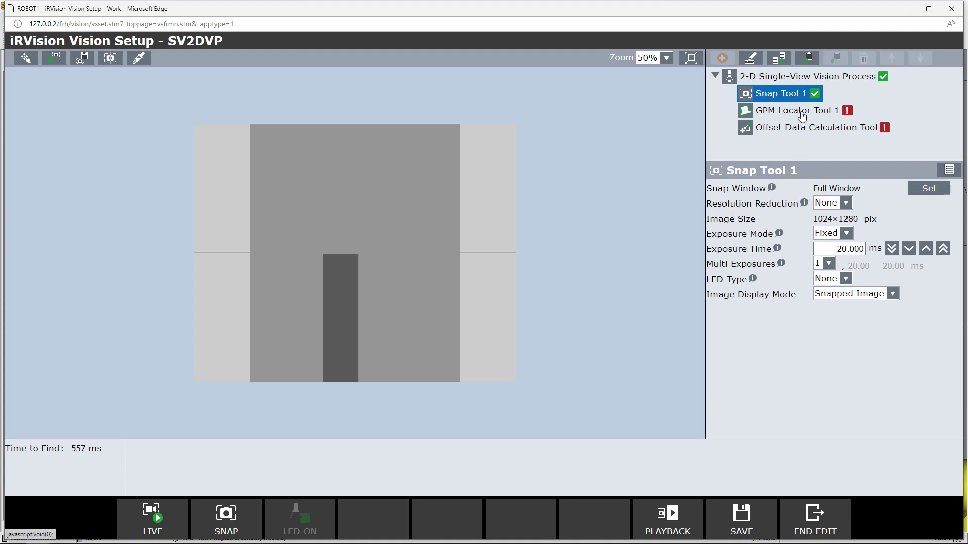
{"action": "left_click", "coordinate": [801, 116]}
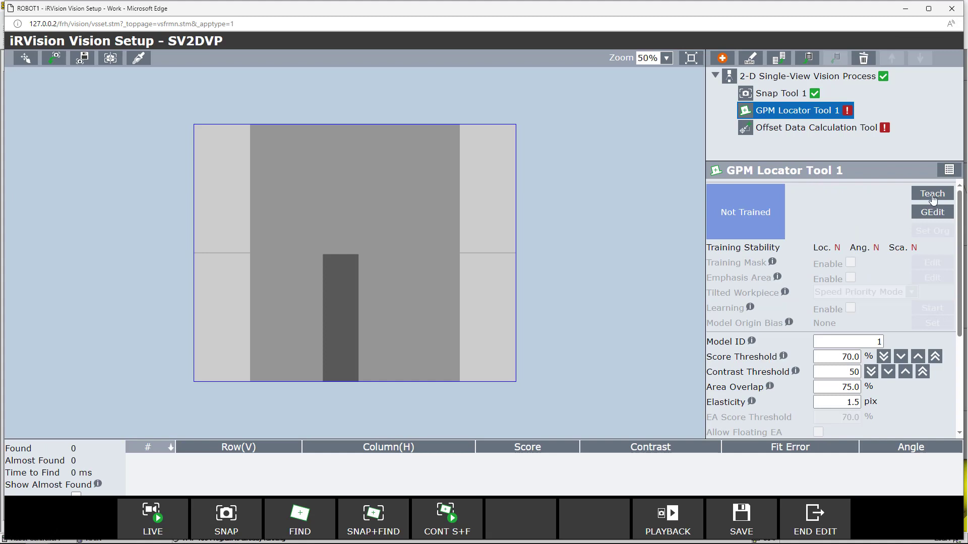
{"action": "left_click", "coordinate": [933, 195]}
{"action": "left_click_drag", "start_coordinate": [487, 302], "coordinate": [474, 321]}
{"action": "left_click", "coordinate": [752, 510]}
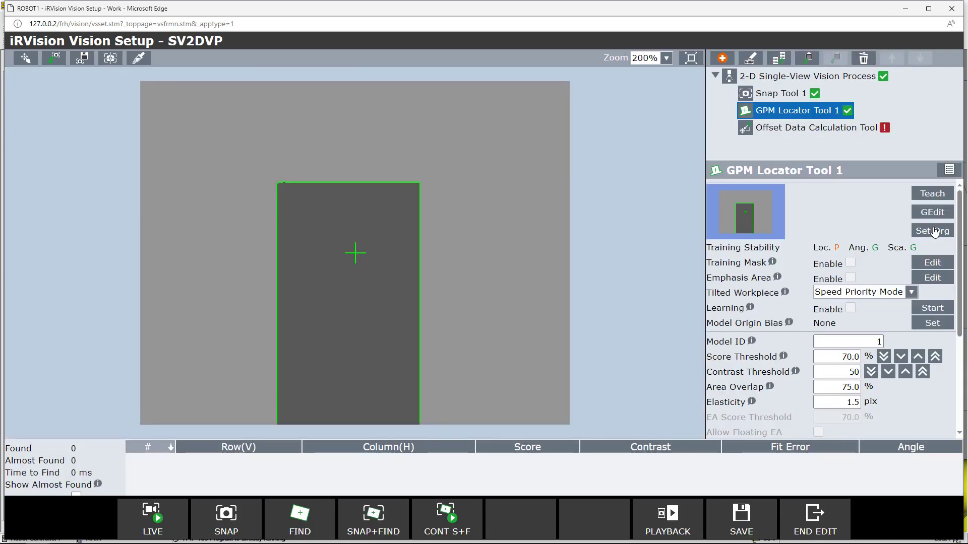
Set the GPM Locator model origin to the middle of the part's upper edge
{"action": "left_click", "coordinate": [933, 230]}
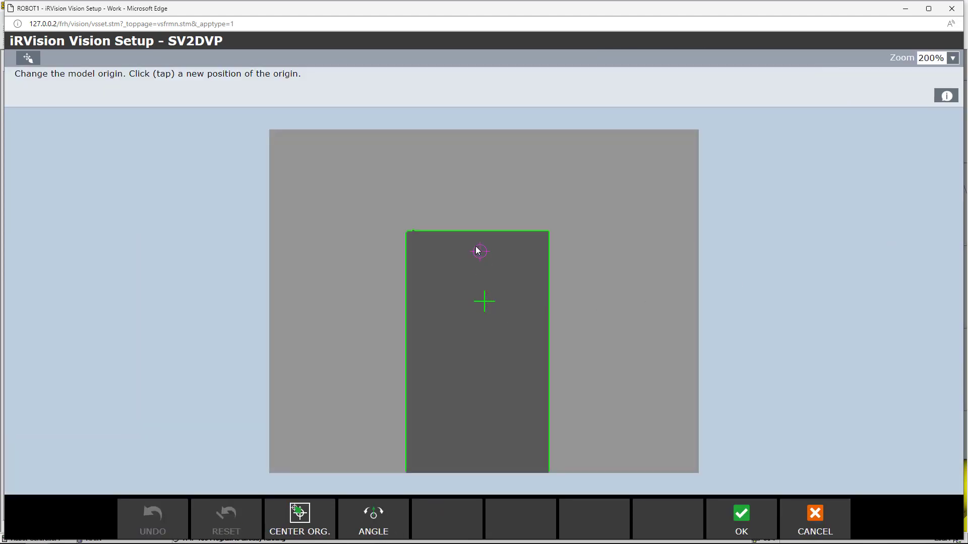
{"action": "left_click", "coordinate": [479, 231]}
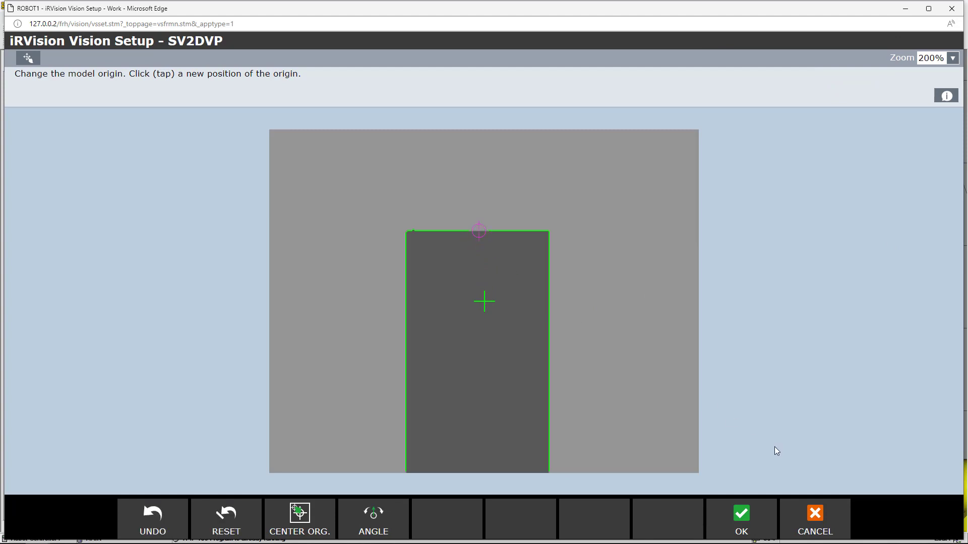
{"action": "left_click", "coordinate": [742, 515]}
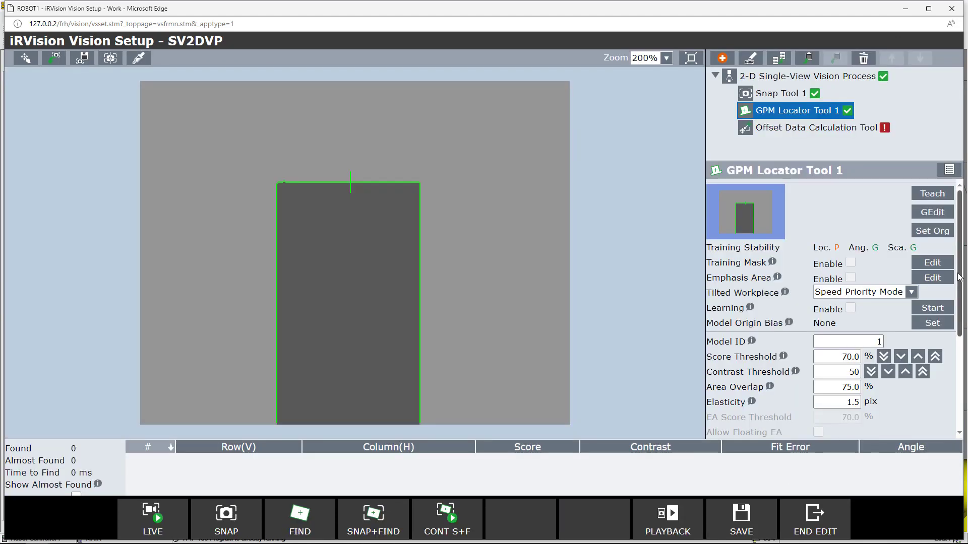
Limit the GPM Locator's orientation search range to -10 to 10 degrees and test it with a snap and find
{"action": "left_click_drag", "start_coordinate": [960, 279], "coordinate": [950, 374]}
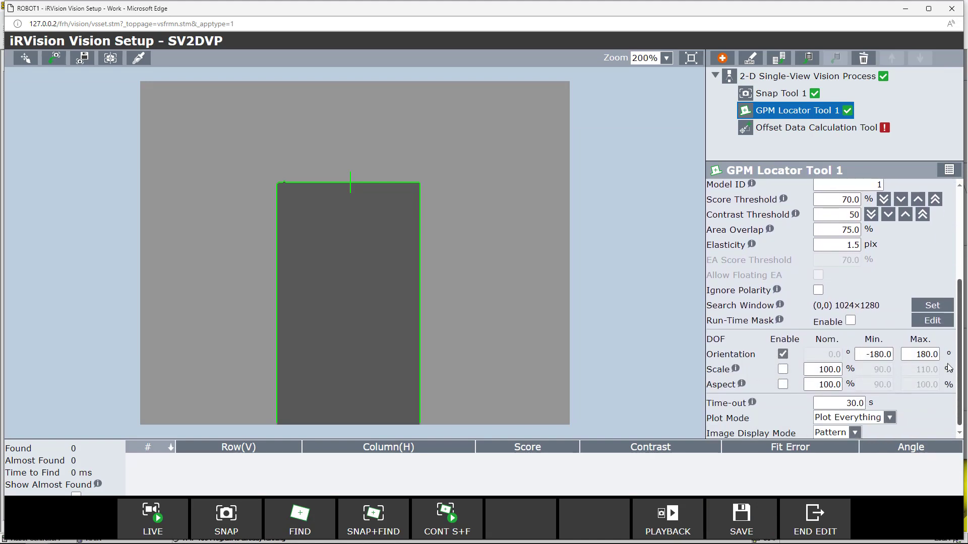
{"action": "left_click", "coordinate": [872, 351]}
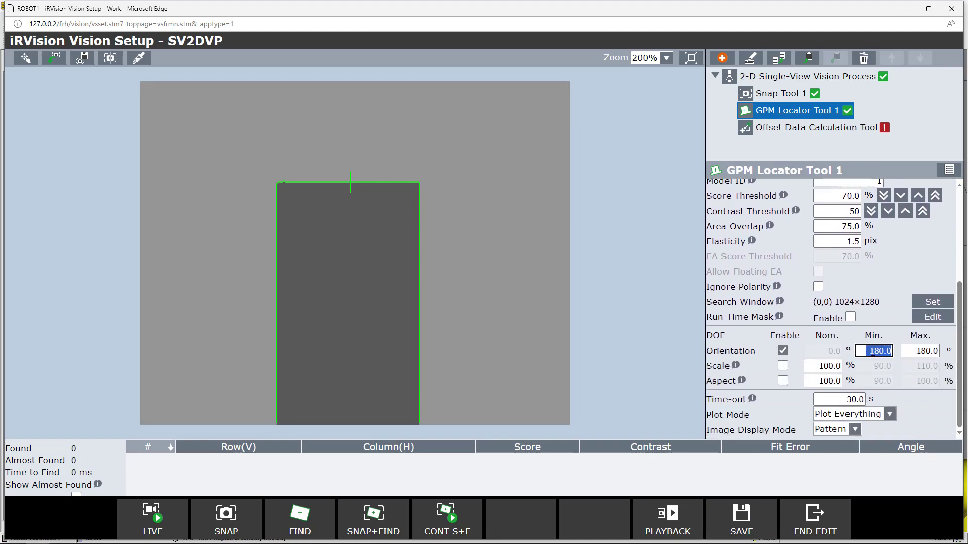
{"action": "type", "text": "-10.0"}
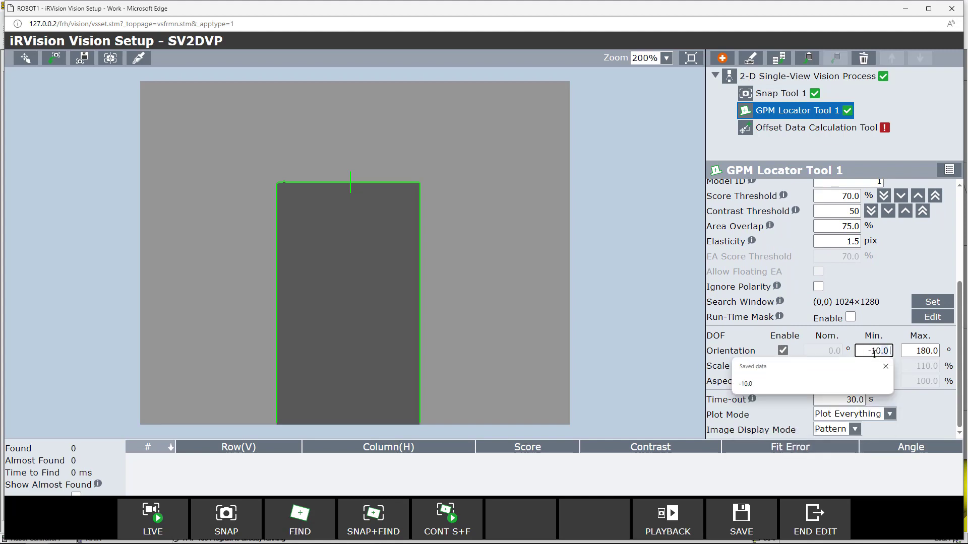
{"action": "left_click", "coordinate": [907, 356]}
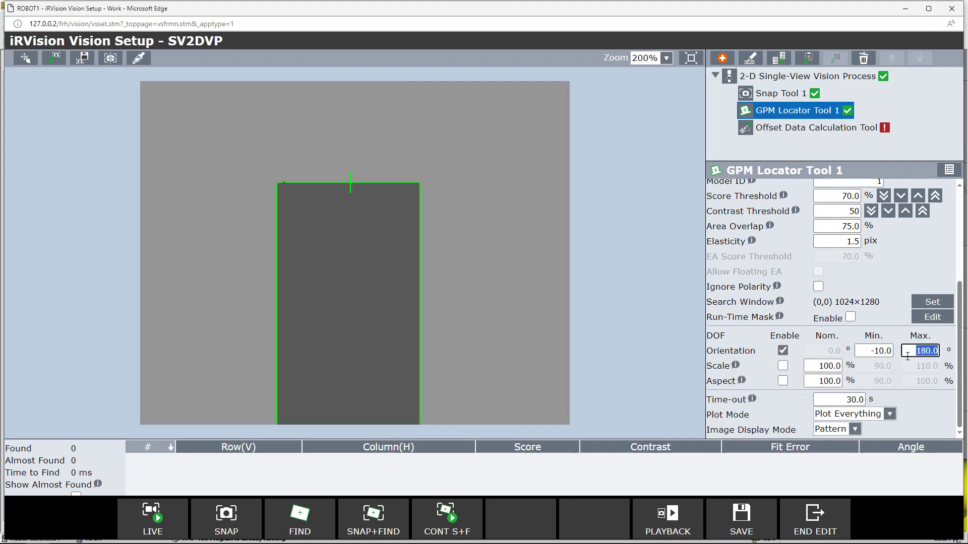
{"action": "type", "text": "10"}
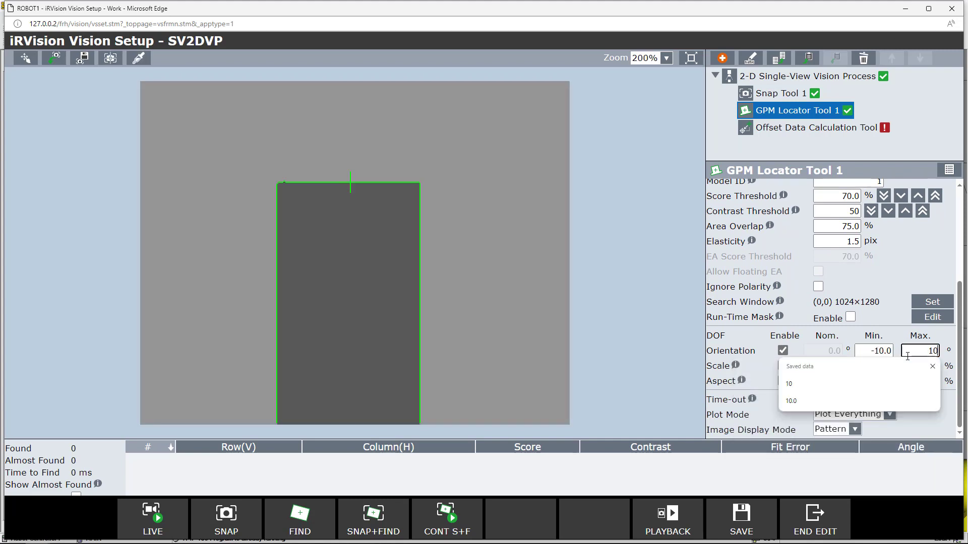
{"action": "key", "text": "Return"}
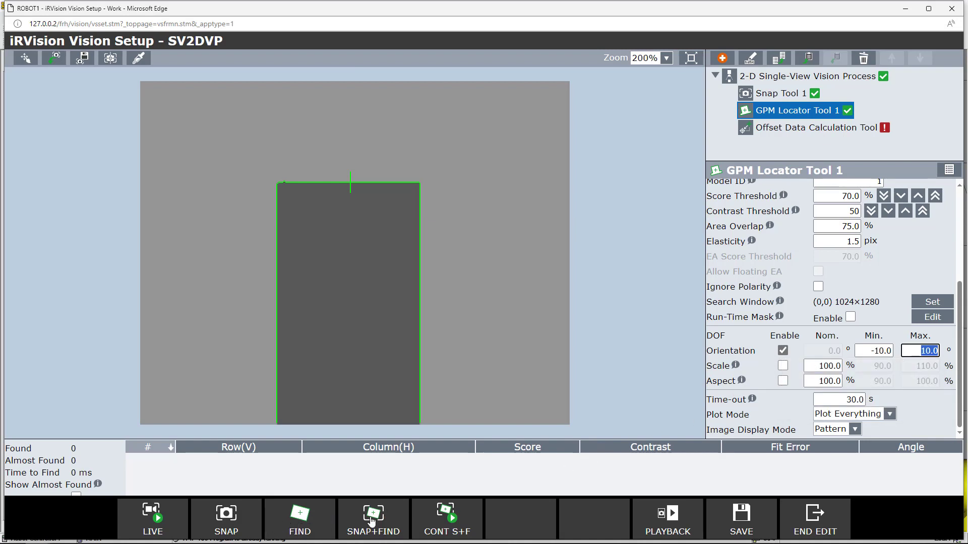
{"action": "left_click", "coordinate": [373, 520]}
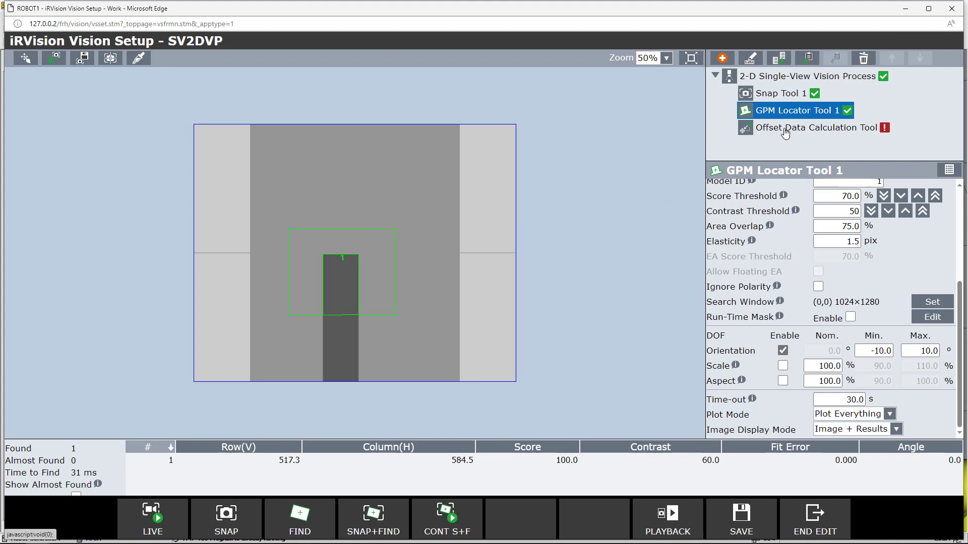
Set the Offset Data Calculation Tool's part Z height to 0 mm and its reference position, and save the vision process
{"action": "left_click", "coordinate": [785, 132]}
{"action": "left_click", "coordinate": [837, 215]}
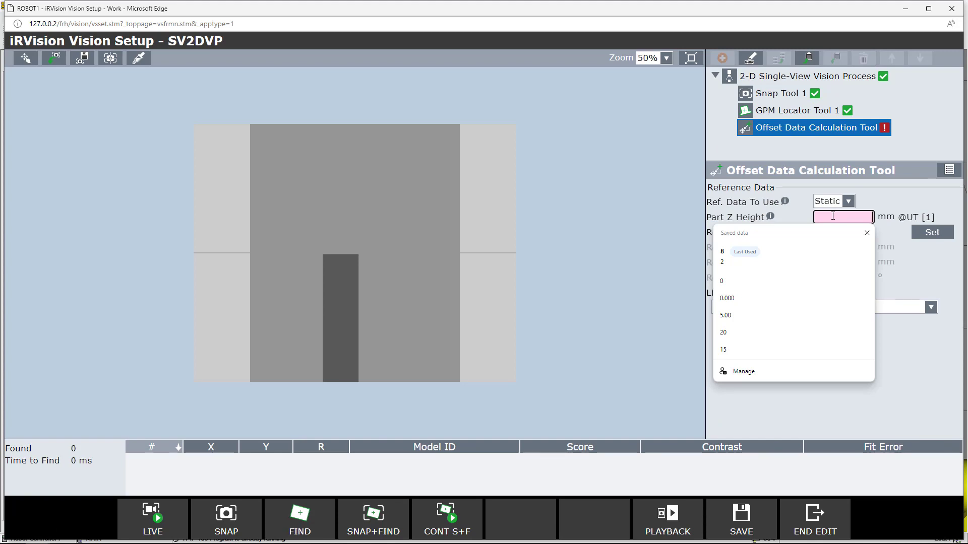
{"action": "type", "text": "0"}
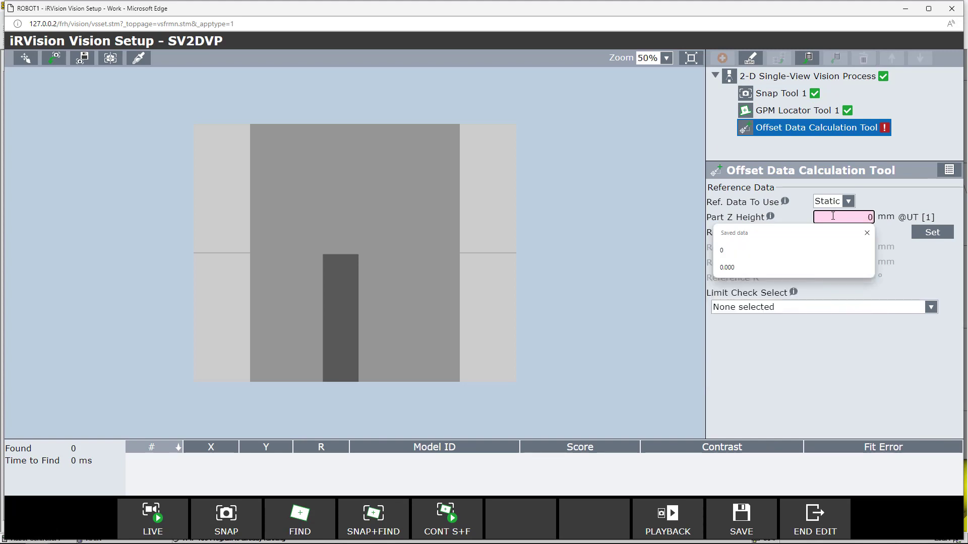
{"action": "key", "text": "Return"}
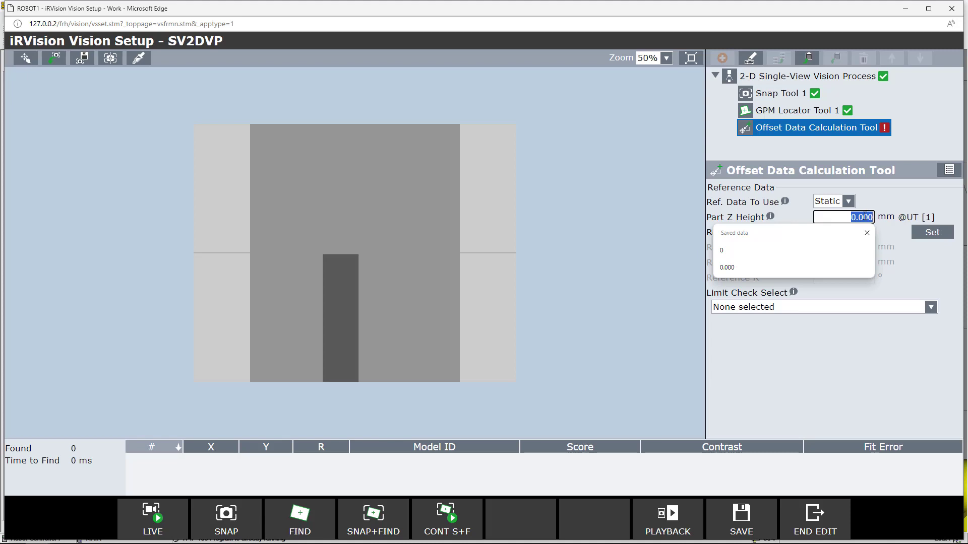
{"action": "left_click", "coordinate": [852, 248]}
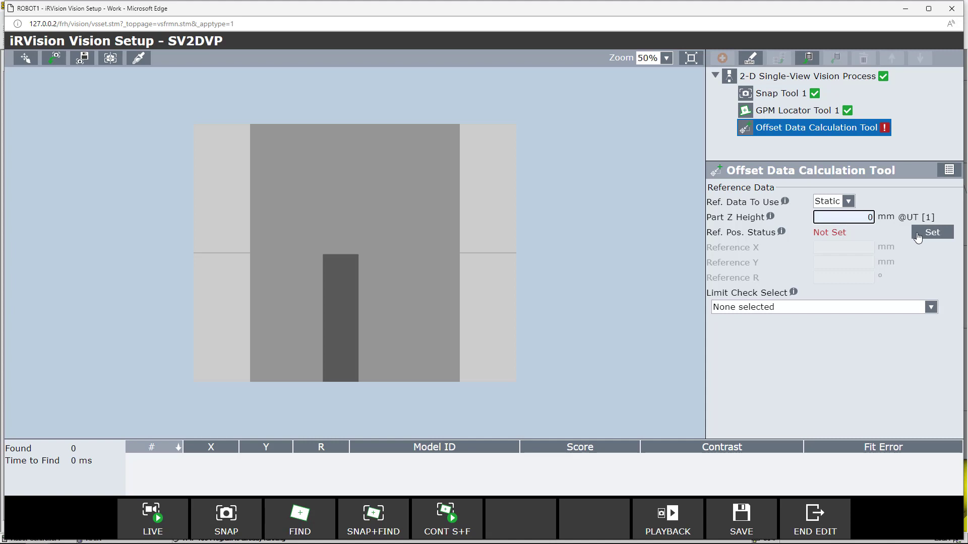
{"action": "left_click", "coordinate": [917, 235]}
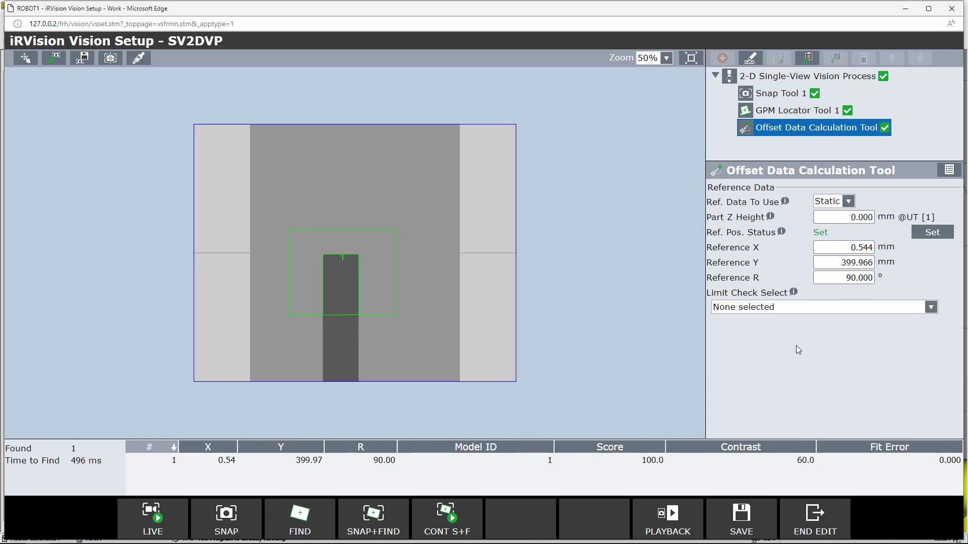
{"action": "left_click", "coordinate": [725, 522]}
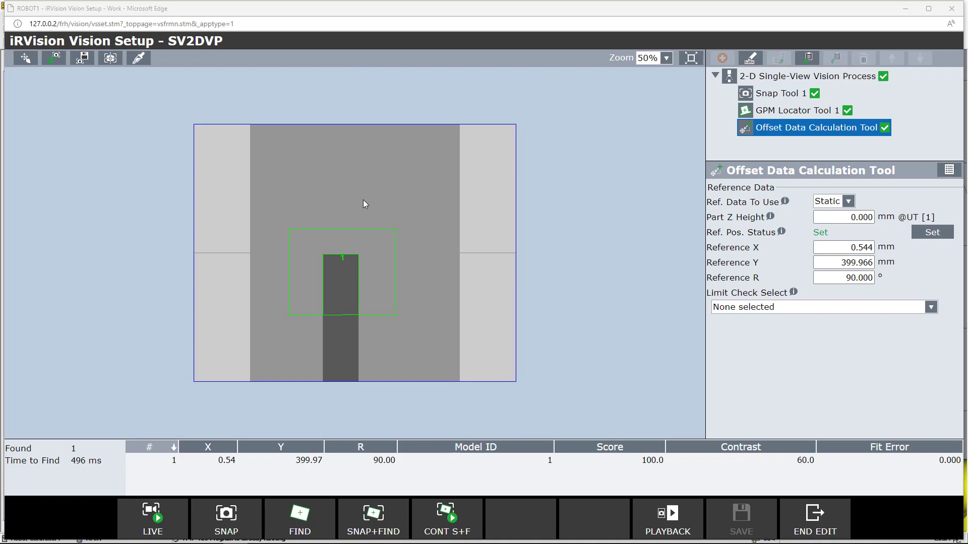
Return to ROBOGUIDE with Robot Controller1's teach pendant showing the MAIN program
{"action": "key", "text": "alt+Tab"}
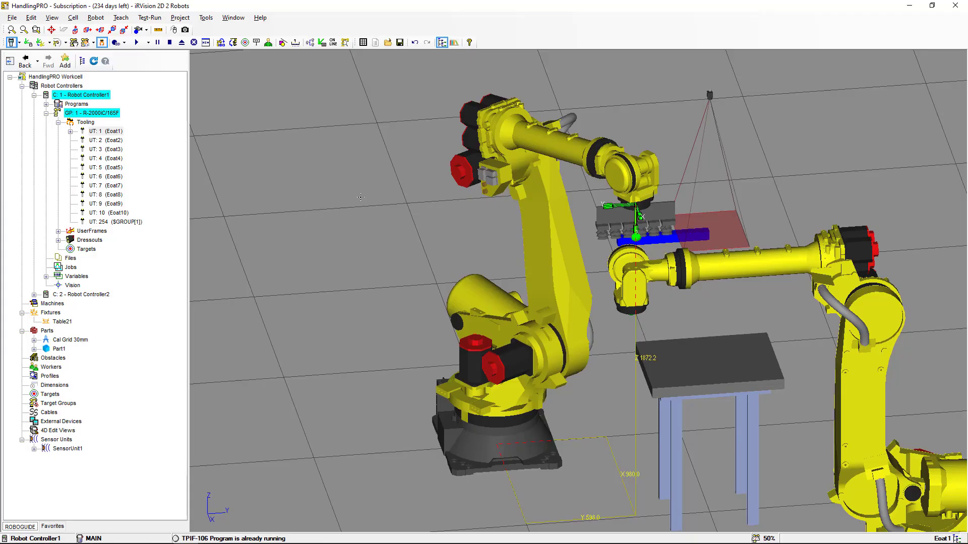
{"action": "key", "text": "alt+Tab"}
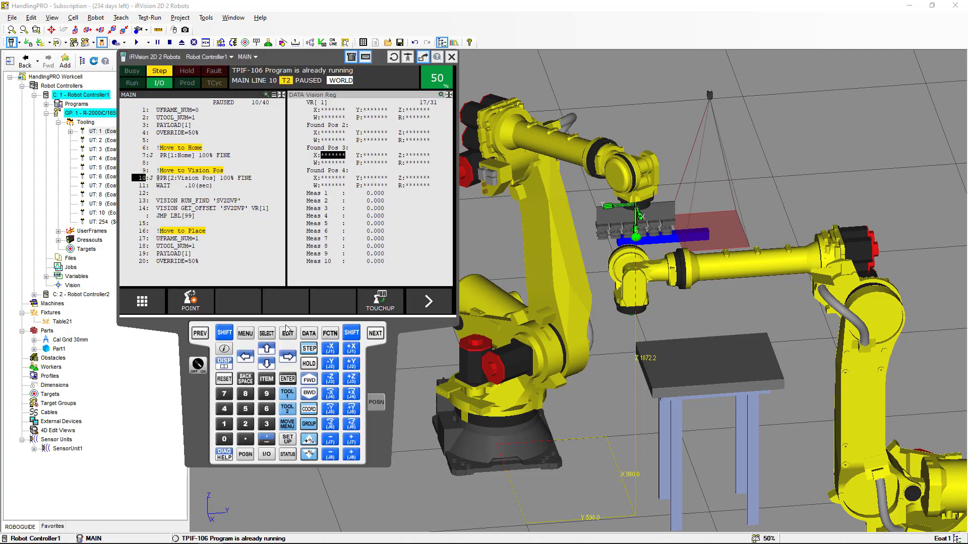
Step the MAIN program forward from line 10 through the SV2DVP vision find and the offset retrieval into VR[1]
{"action": "left_click", "coordinate": [224, 332]}
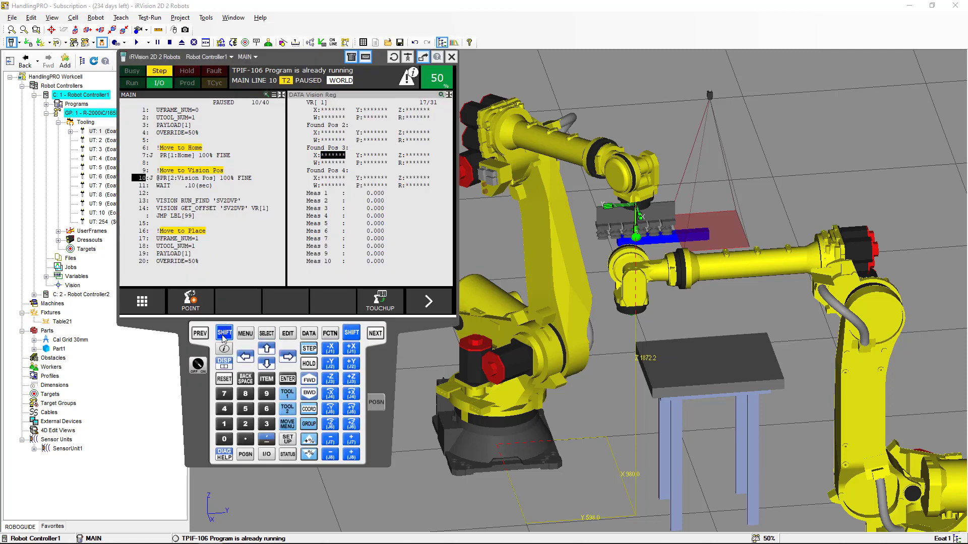
{"action": "left_click", "coordinate": [309, 381]}
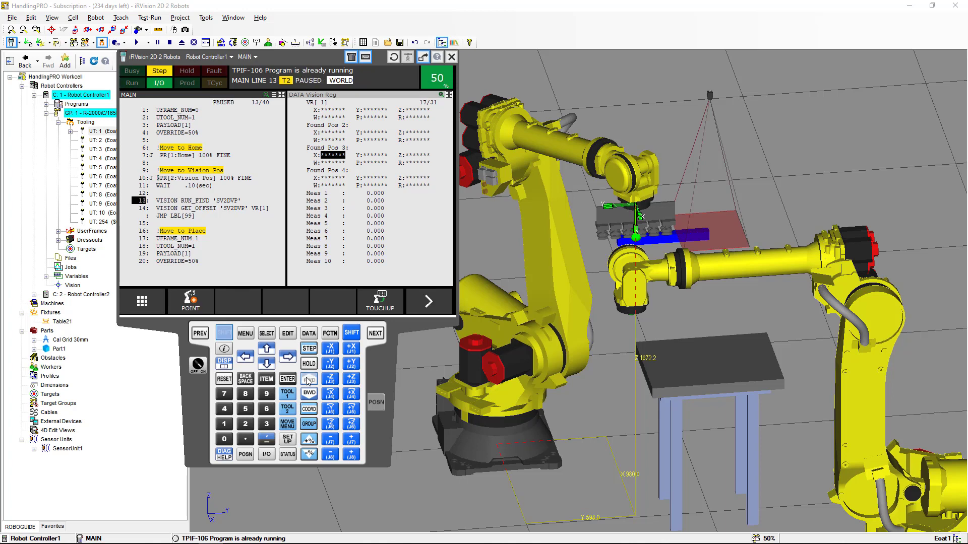
{"action": "left_click", "coordinate": [308, 380]}
{"action": "left_click", "coordinate": [308, 381]}
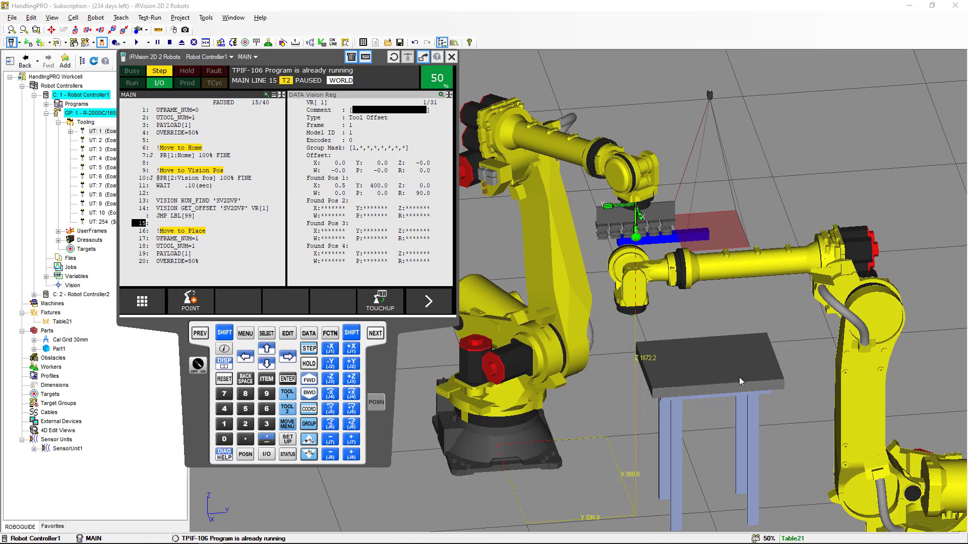
Step MAIN through the Move to Place settings and motions until the robot has the part at P[1] on the table
{"action": "left_click", "coordinate": [225, 333]}
{"action": "left_click", "coordinate": [309, 380]}
{"action": "left_click", "coordinate": [307, 381]}
{"action": "left_click", "coordinate": [308, 381]}
{"action": "left_click", "coordinate": [308, 381]}
{"action": "left_click", "coordinate": [307, 381]}
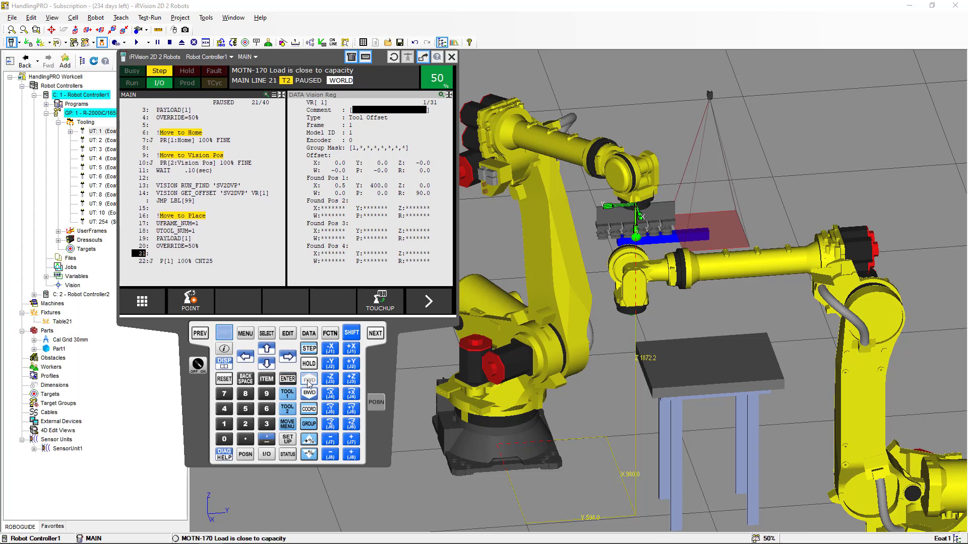
{"action": "left_click", "coordinate": [309, 380]}
{"action": "left_click", "coordinate": [309, 380]}
{"action": "left_click", "coordinate": [309, 380]}
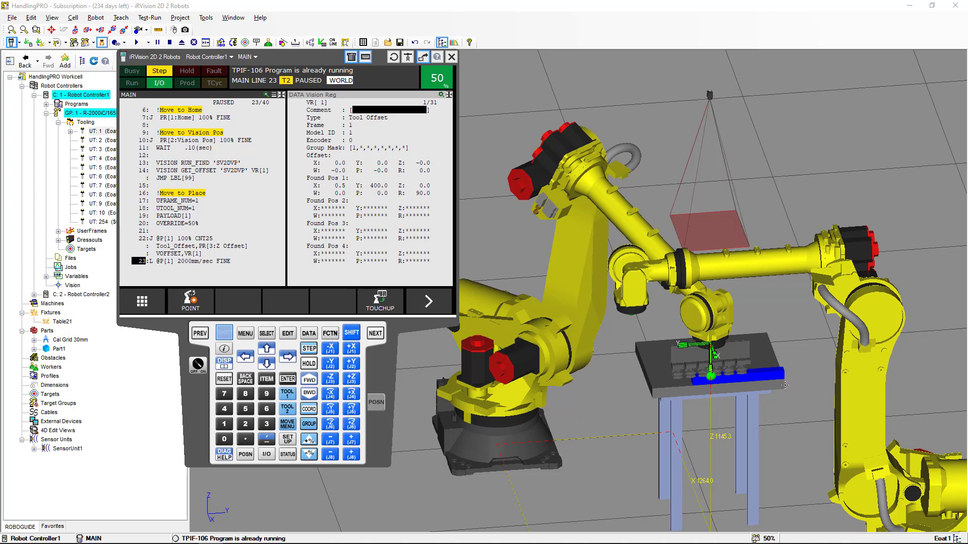
Step MAIN through the retract from the table and the Home move to the end of the program
{"action": "left_click", "coordinate": [311, 381]}
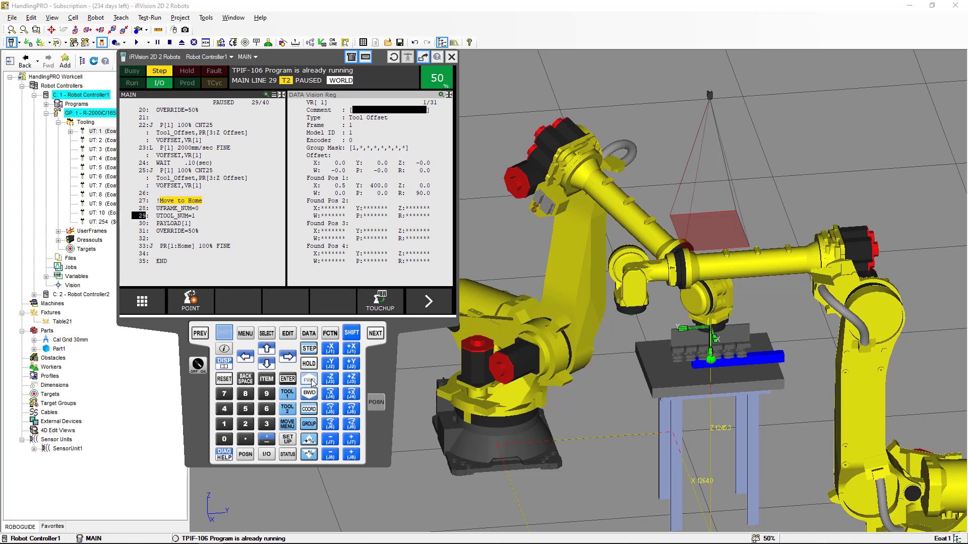
{"action": "left_click", "coordinate": [311, 381]}
{"action": "left_click", "coordinate": [311, 381]}
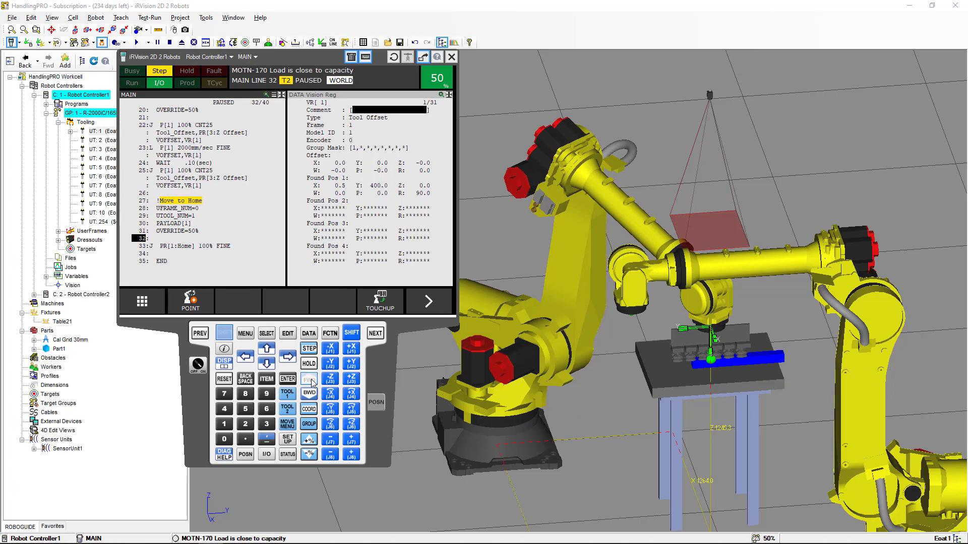
{"action": "left_click", "coordinate": [311, 381]}
{"action": "left_click", "coordinate": [311, 382]}
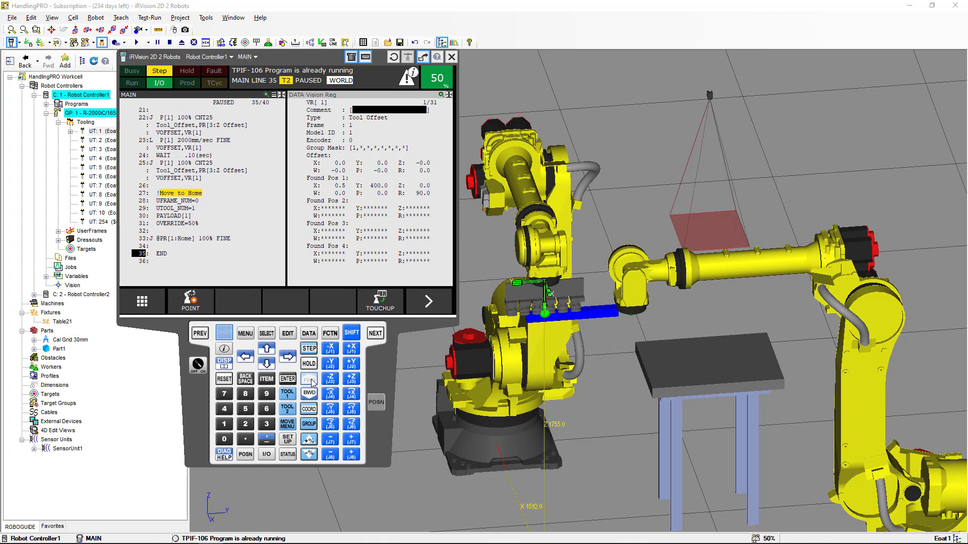
Minimize the teach pendant and set the X value of Part1's offset on tool Eoat1 to 62 mm
{"action": "right_click", "coordinate": [202, 388]}
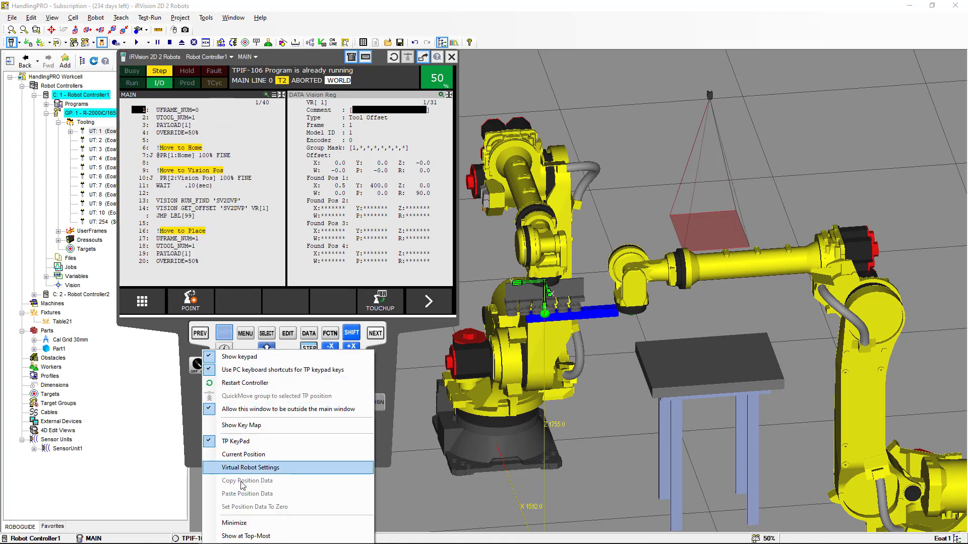
{"action": "left_click", "coordinate": [256, 524]}
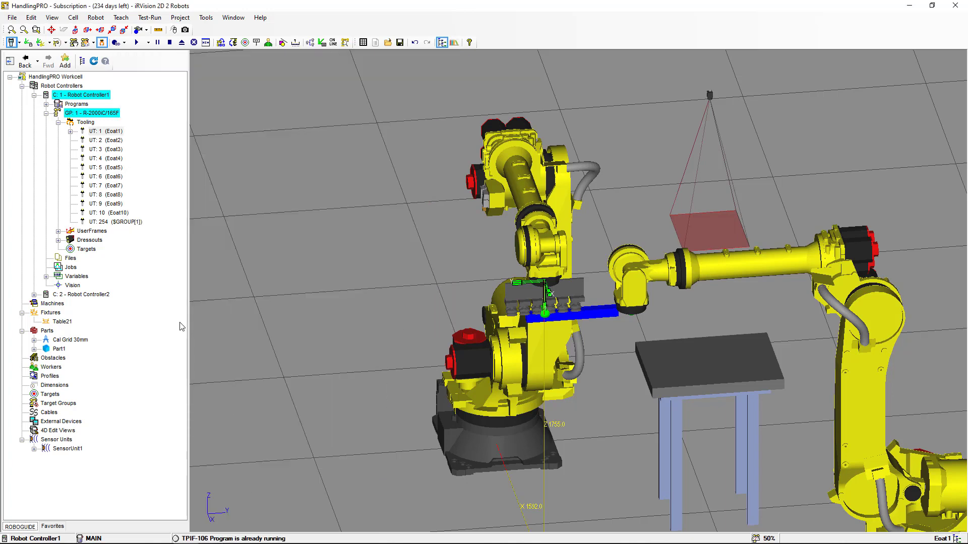
{"action": "right_click", "coordinate": [115, 136]}
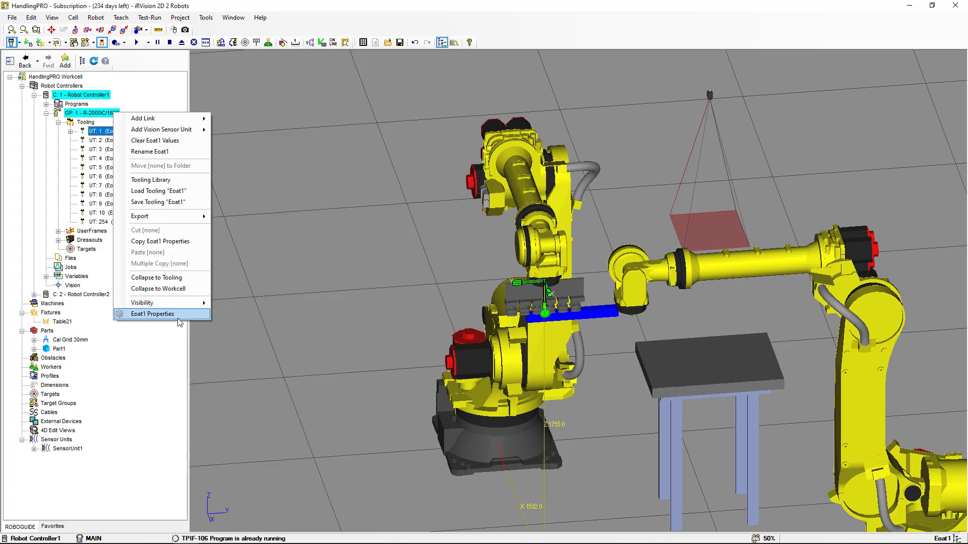
{"action": "left_click", "coordinate": [161, 315]}
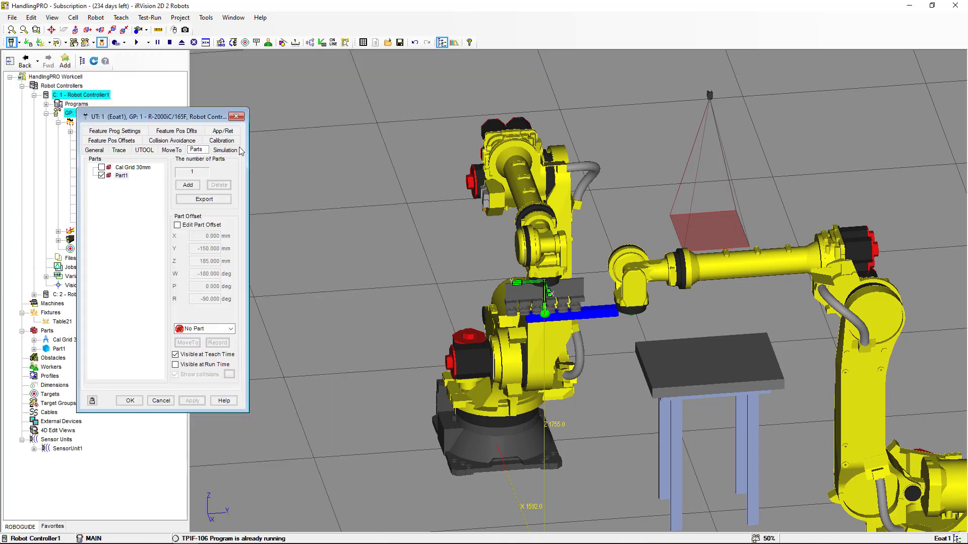
{"action": "left_click", "coordinate": [177, 225]}
{"action": "left_click", "coordinate": [206, 236]}
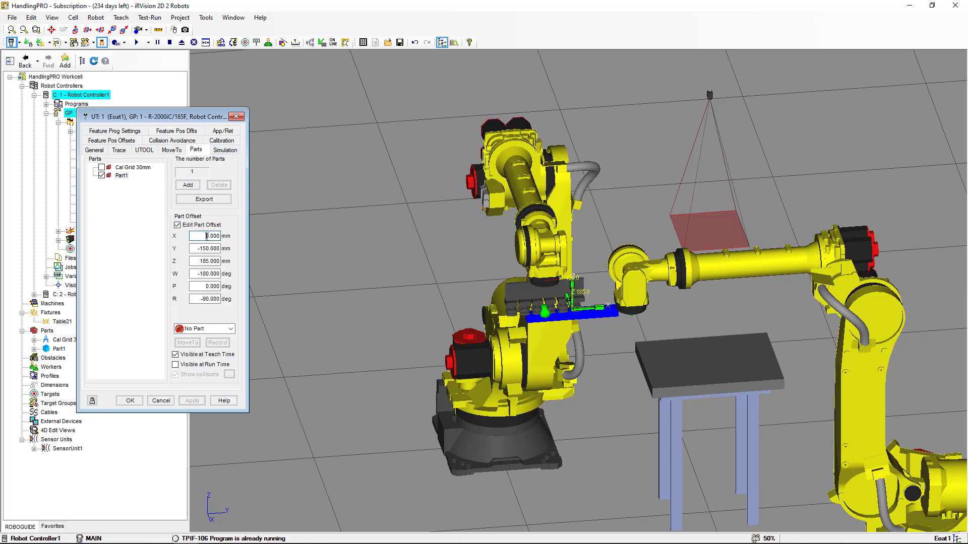
{"action": "type", "text": "62"}
{"action": "left_click", "coordinate": [210, 248]}
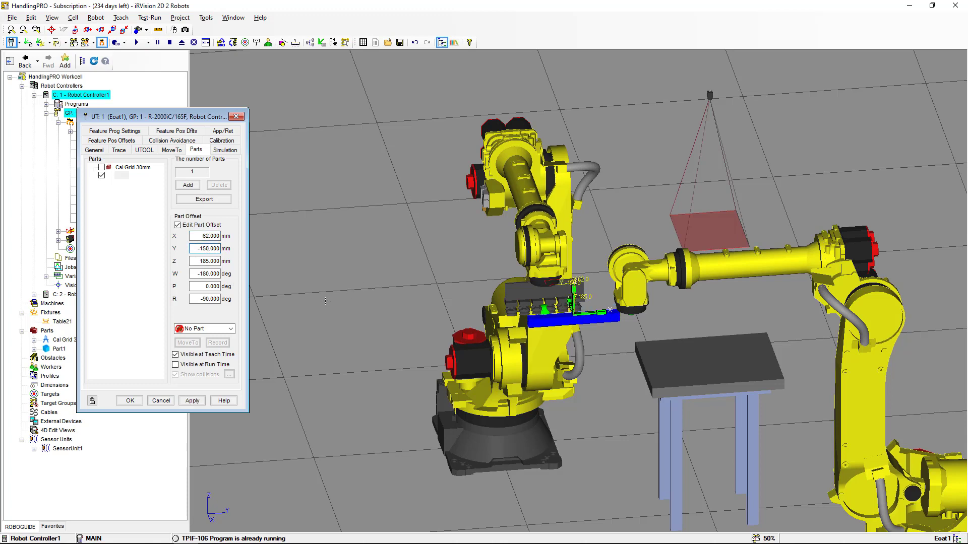
Step MAIN from line 1 on the teach pendant through the Vision Pos move, SV2DVP find and offset retrieval with the shifted part
{"action": "key", "text": "alt+Tab"}
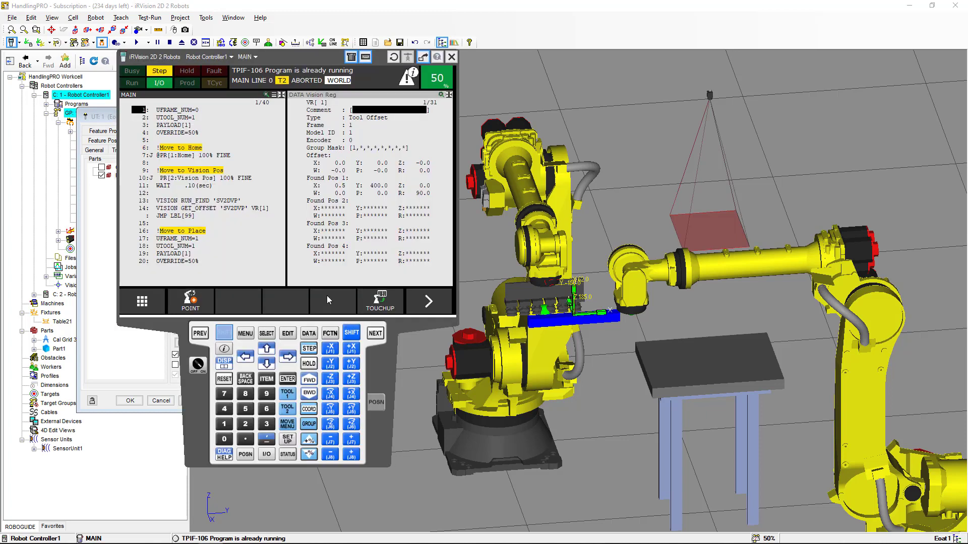
{"action": "left_click", "coordinate": [309, 379]}
{"action": "left_click", "coordinate": [310, 380]}
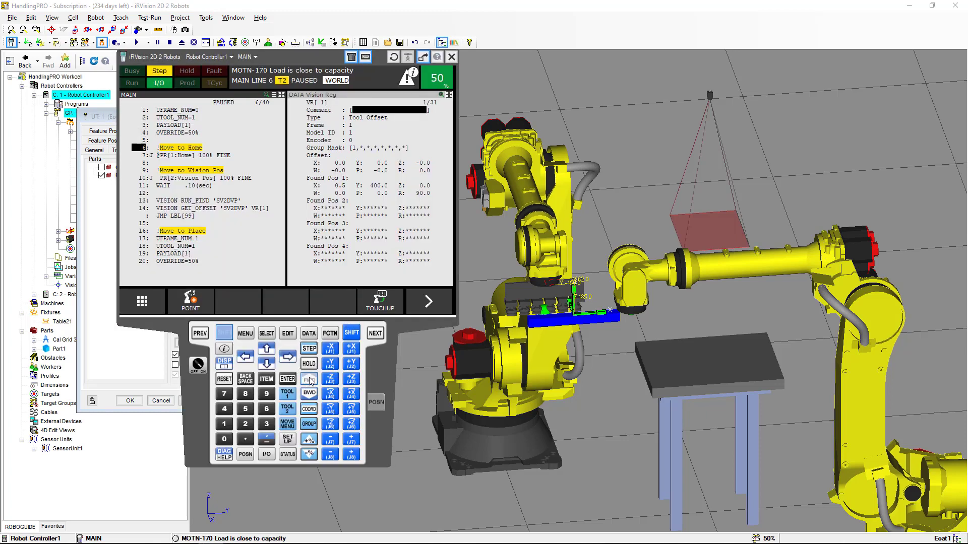
{"action": "left_click", "coordinate": [309, 380]}
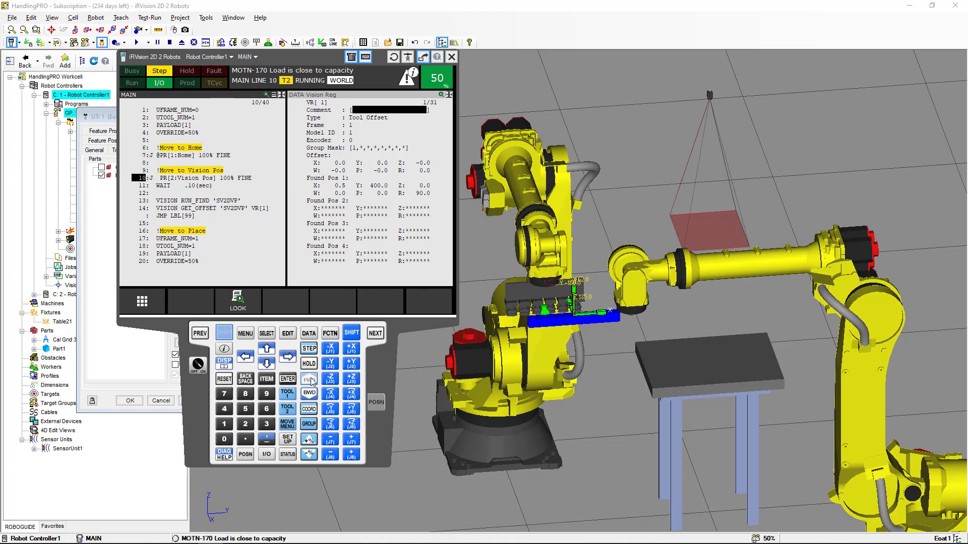
{"action": "left_click", "coordinate": [309, 380]}
{"action": "left_click", "coordinate": [309, 380]}
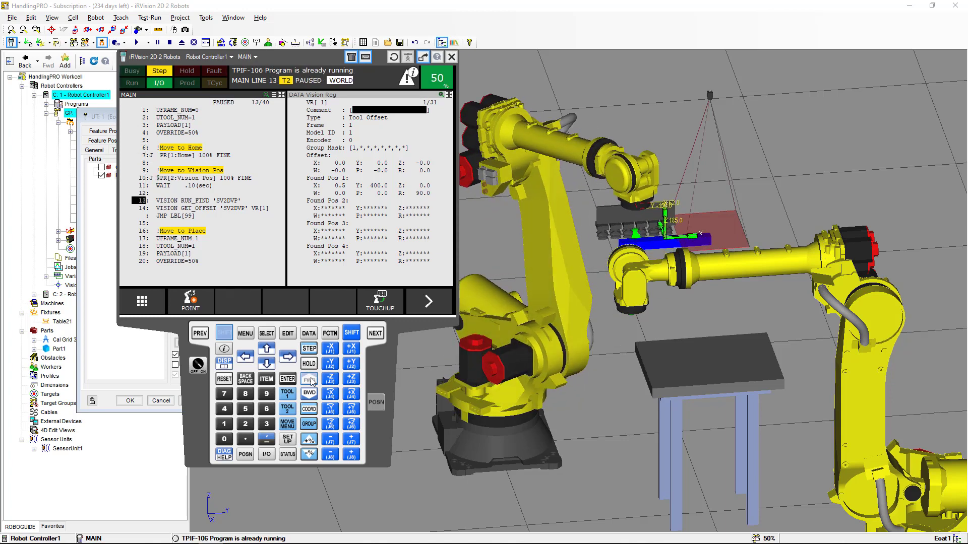
{"action": "left_click", "coordinate": [310, 380]}
{"action": "left_click", "coordinate": [311, 380]}
Step MAIN through the Move to Place section to place the shifted part at the offset P[1] on the table
{"action": "left_click", "coordinate": [311, 381]}
{"action": "left_click", "coordinate": [312, 382]}
{"action": "left_click", "coordinate": [312, 381]}
{"action": "left_click", "coordinate": [313, 382]}
{"action": "left_click", "coordinate": [313, 383]}
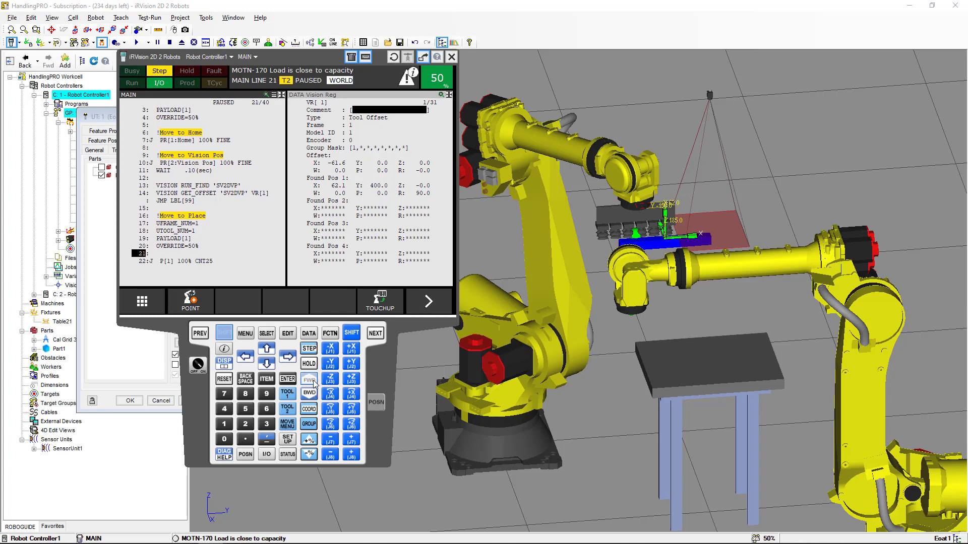
{"action": "left_click", "coordinate": [314, 380]}
{"action": "left_click", "coordinate": [313, 380]}
{"action": "left_click", "coordinate": [314, 381]}
{"action": "left_click", "coordinate": [314, 381]}
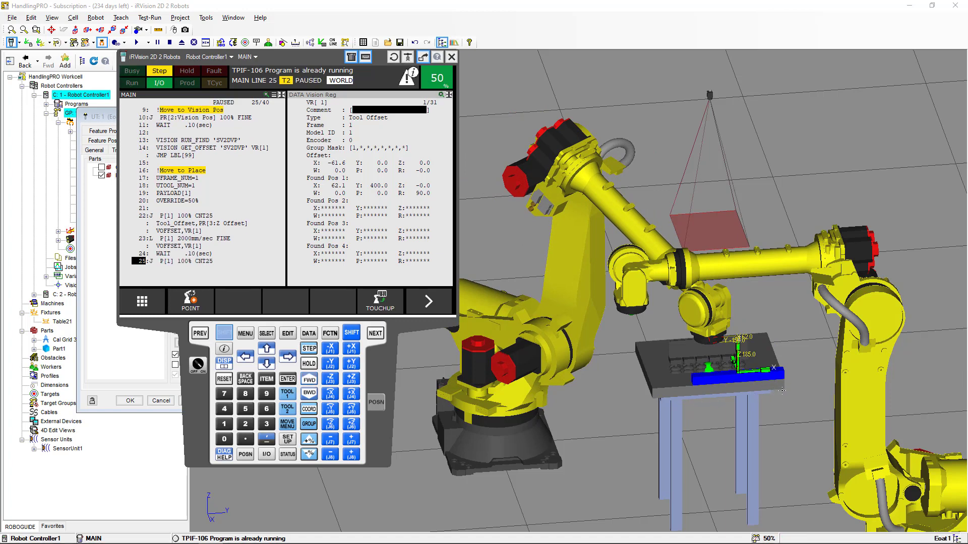
Step MAIN through the retract and Home moves to the program end with the shifted part
{"action": "left_click", "coordinate": [308, 381]}
{"action": "left_click", "coordinate": [308, 381]}
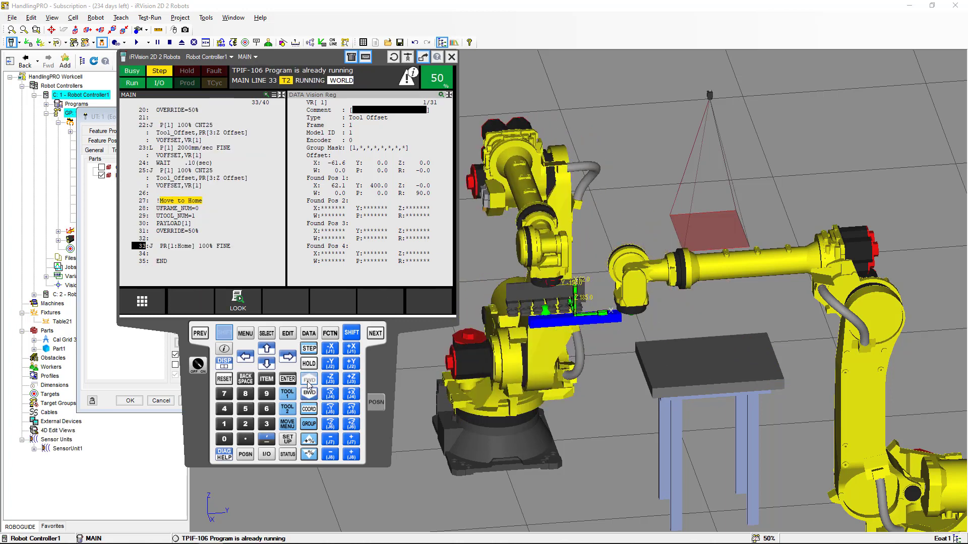
{"action": "left_click", "coordinate": [308, 383]}
{"action": "left_click", "coordinate": [308, 382]}
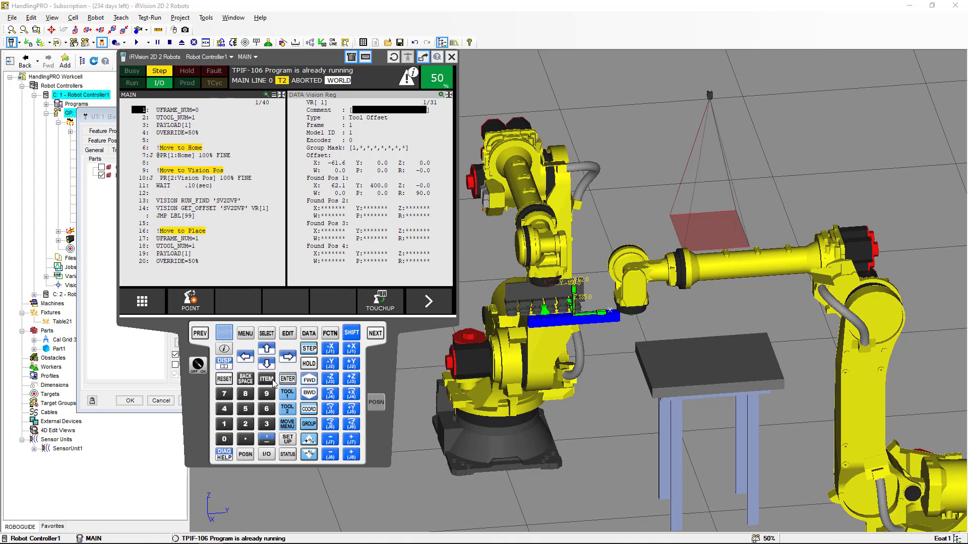
Minimize the teach pendant and set the R rotation of Part1's offset on tool Eoat1 to -97 degrees
{"action": "right_click", "coordinate": [199, 389]}
{"action": "left_click", "coordinate": [247, 523]}
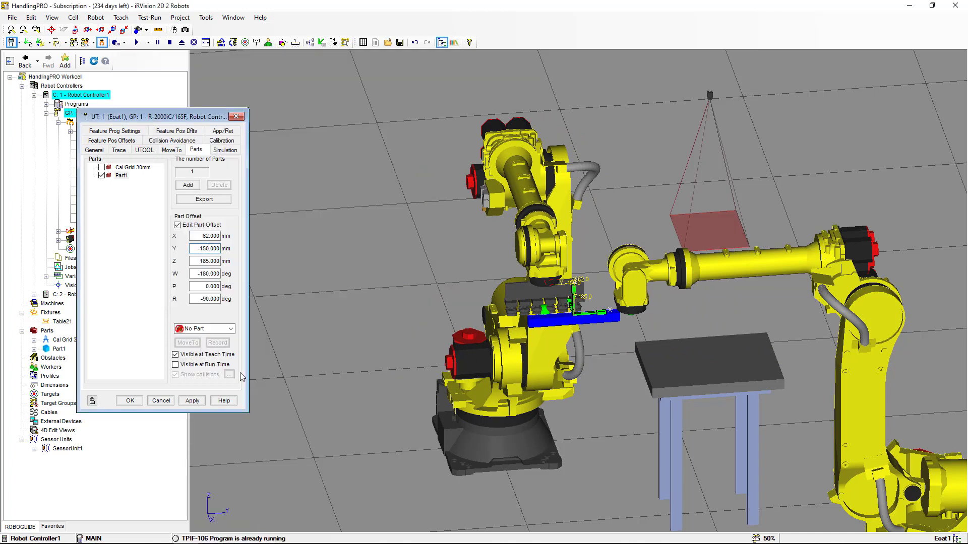
{"action": "left_click", "coordinate": [209, 301]}
{"action": "left_click", "coordinate": [197, 285]}
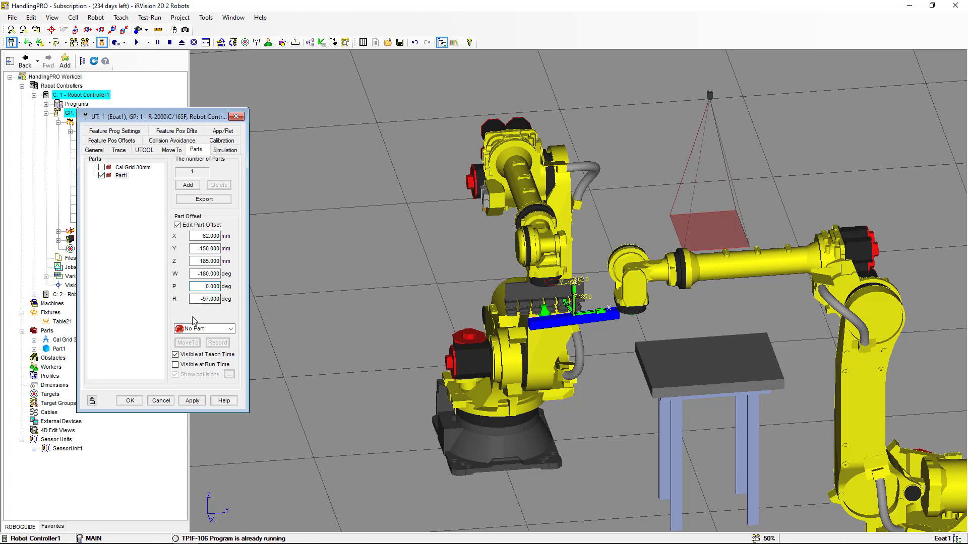
Step MAIN from line 1 on the teach pendant through the Vision Pos move, SV2DVP find and offset retrieval with the rotated part
{"action": "key", "text": "alt+Tab"}
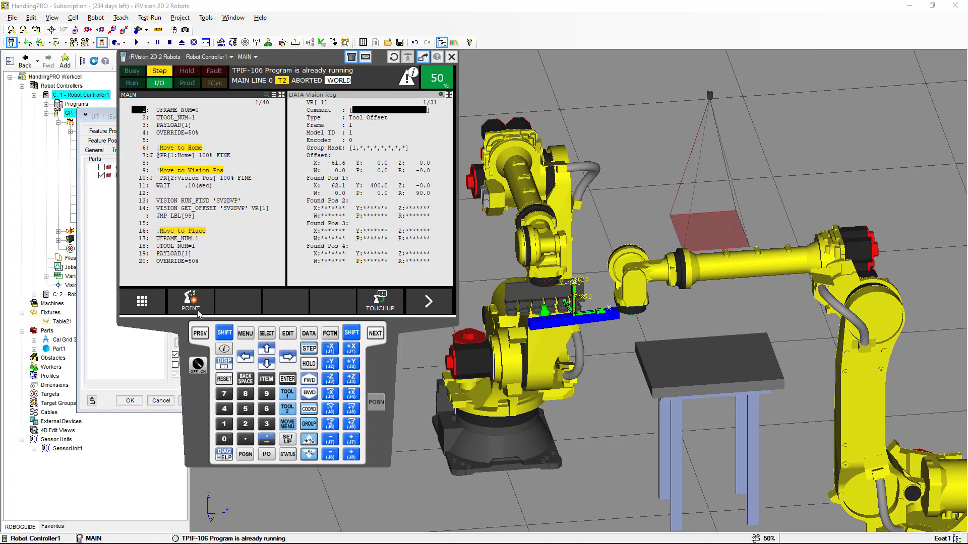
{"action": "left_click", "coordinate": [227, 337]}
{"action": "left_click", "coordinate": [308, 379]}
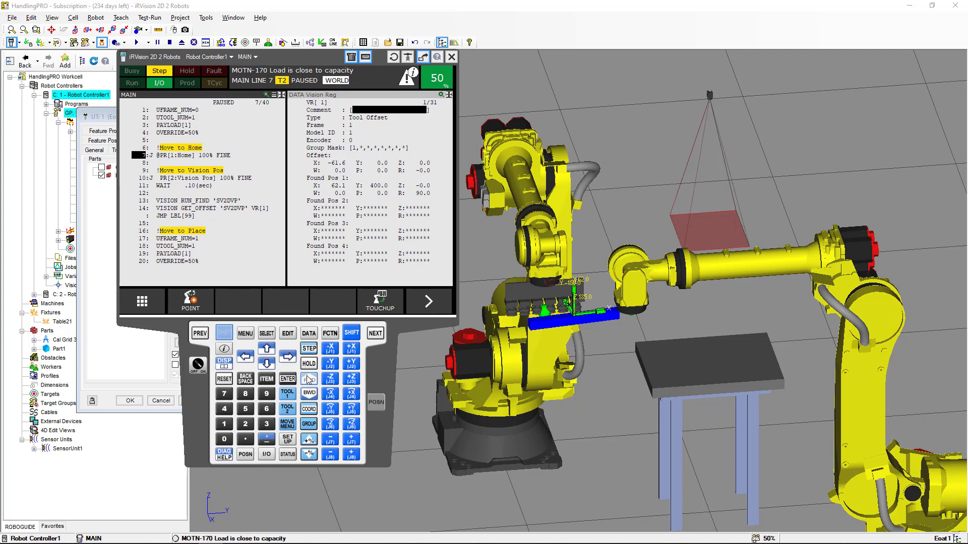
{"action": "left_click", "coordinate": [308, 379]}
{"action": "left_click", "coordinate": [308, 379]}
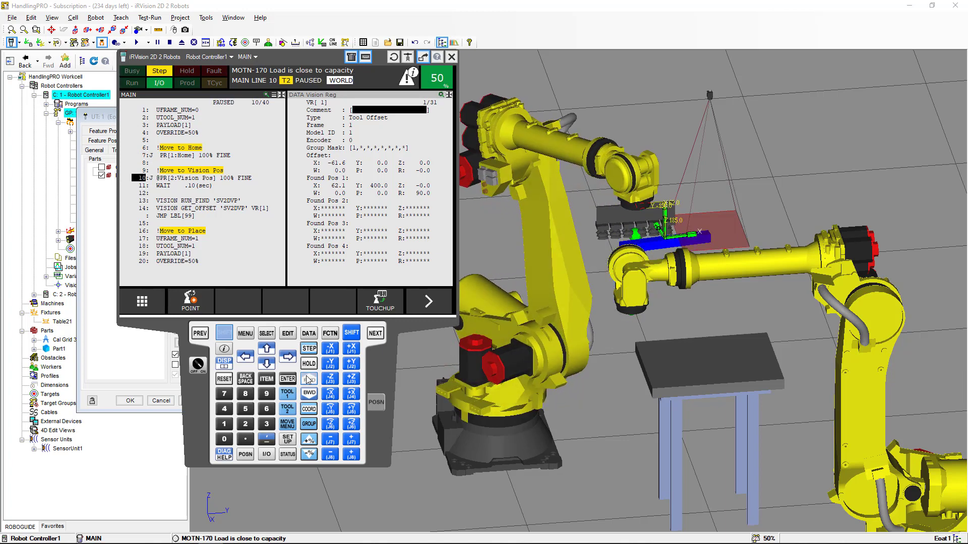
{"action": "left_click", "coordinate": [308, 379]}
{"action": "left_click", "coordinate": [309, 379]}
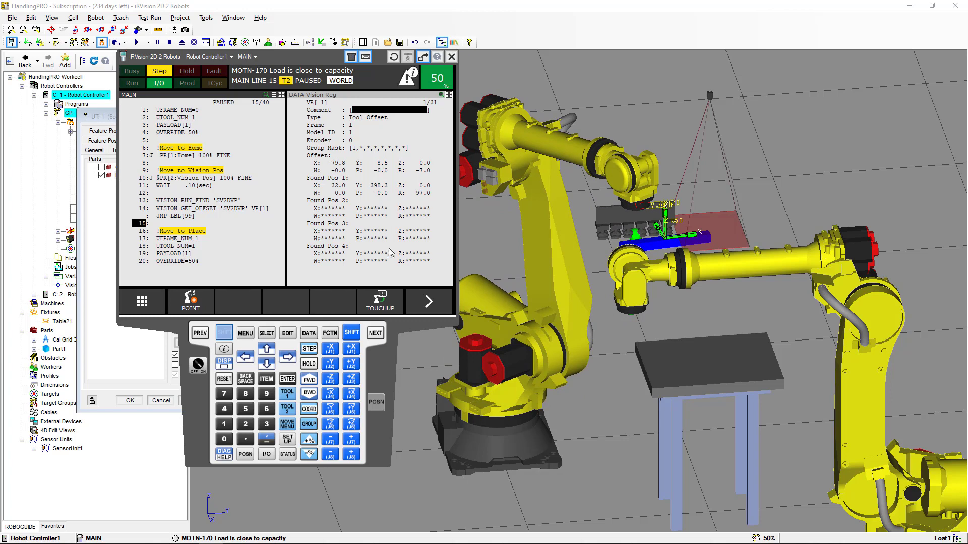
Step MAIN through the Move to Place settings and motions to place the rotated part at the offset P[1]
{"action": "left_click", "coordinate": [312, 381]}
{"action": "left_click", "coordinate": [313, 383]}
{"action": "left_click", "coordinate": [313, 383]}
{"action": "left_click", "coordinate": [313, 383]}
{"action": "left_click", "coordinate": [313, 383]}
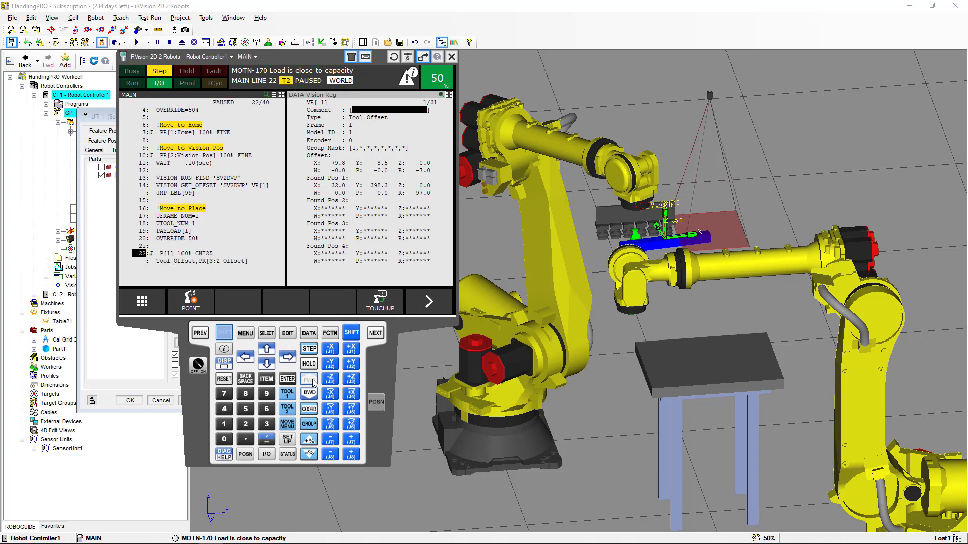
{"action": "left_click", "coordinate": [312, 382]}
{"action": "left_click", "coordinate": [312, 382]}
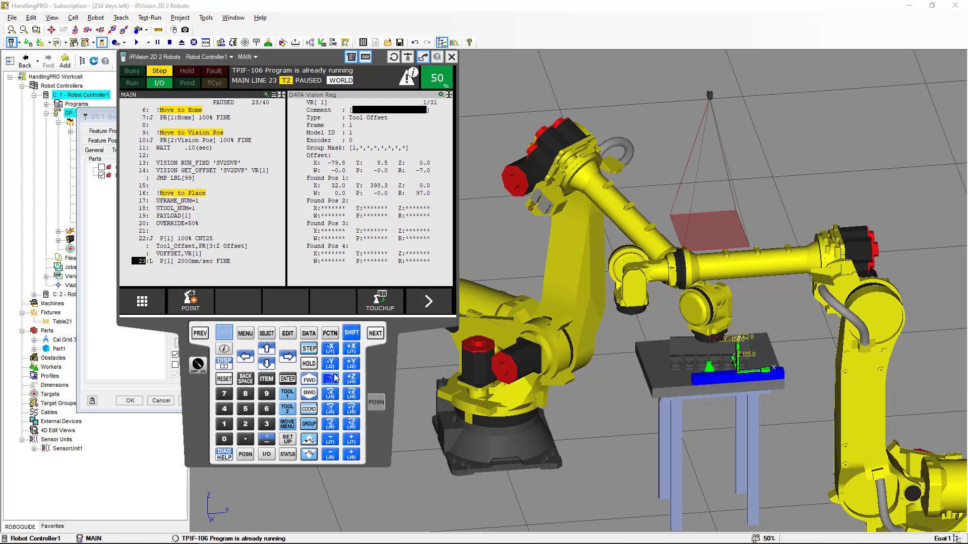
{"action": "left_click", "coordinate": [313, 381]}
Step MAIN through the retract and Home moves to the program end with the rotated part
{"action": "left_click", "coordinate": [311, 381]}
{"action": "left_click", "coordinate": [316, 381]}
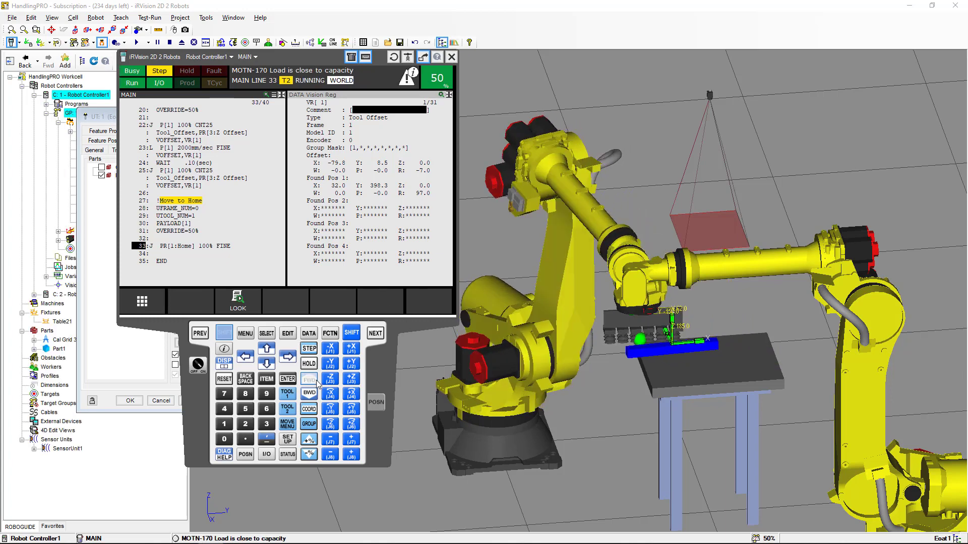
{"action": "left_click", "coordinate": [316, 381]}
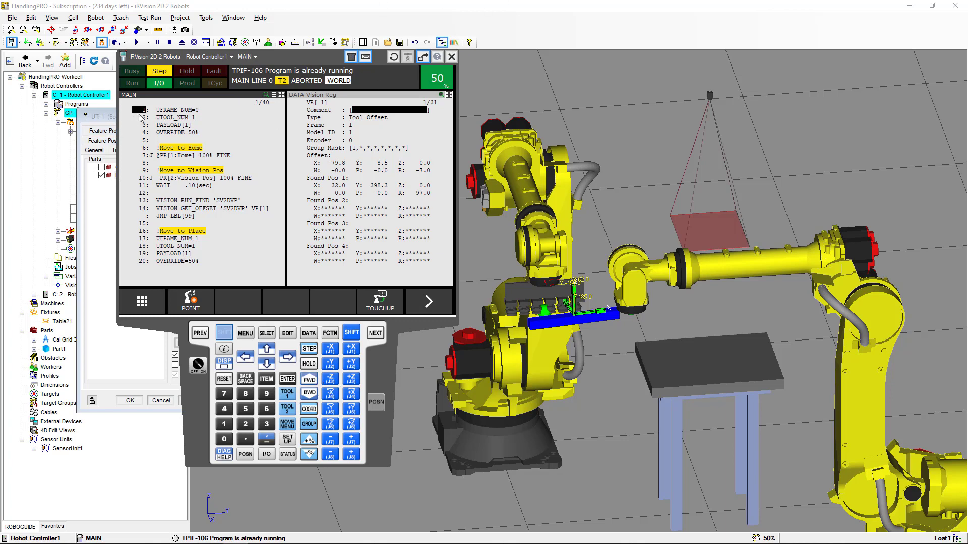
Re-enter line 14 of MAIN as a VISION GET_OFFSET instruction and view the robot names selectable for its vision process
{"action": "left_click", "coordinate": [142, 209]}
{"action": "left_click", "coordinate": [224, 333]}
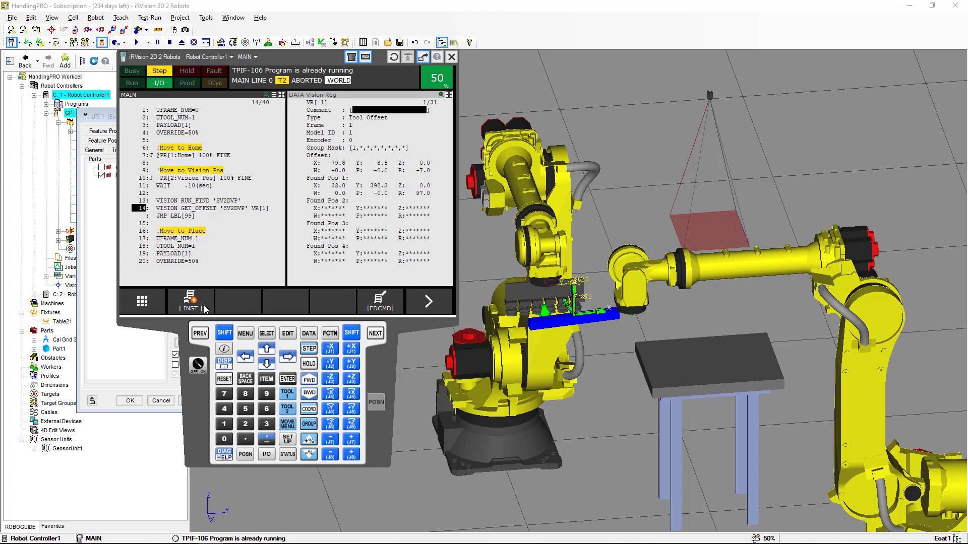
{"action": "left_click", "coordinate": [199, 307]}
{"action": "left_click", "coordinate": [180, 243]}
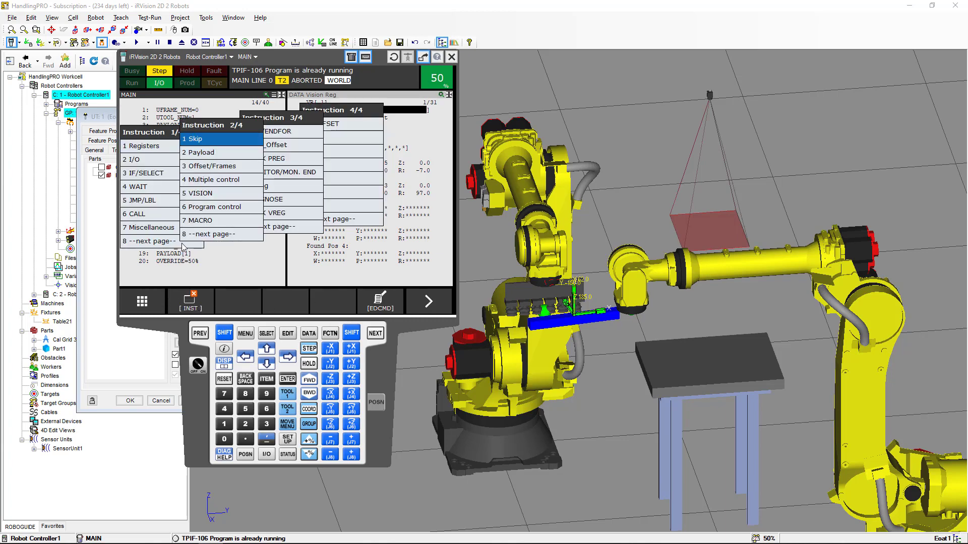
{"action": "left_click", "coordinate": [198, 199]}
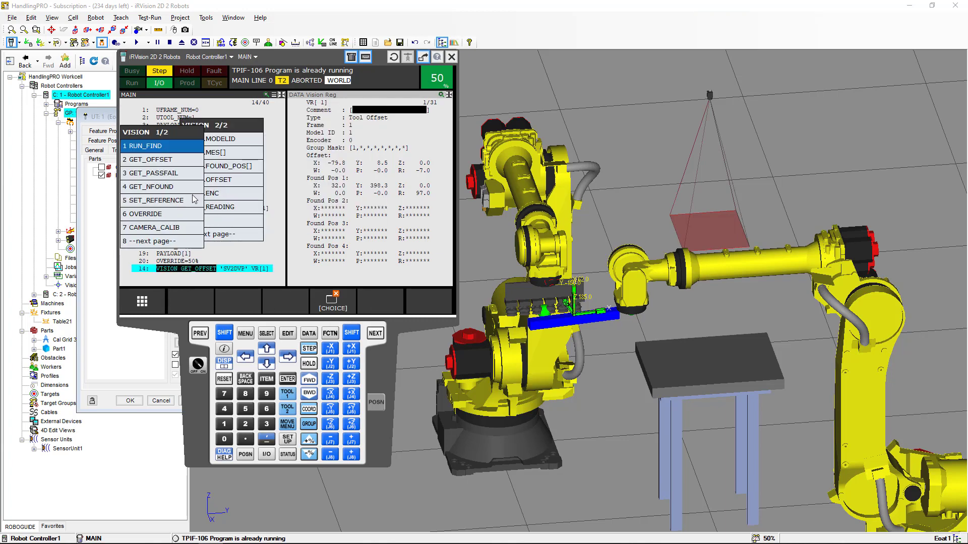
{"action": "left_click", "coordinate": [178, 160]}
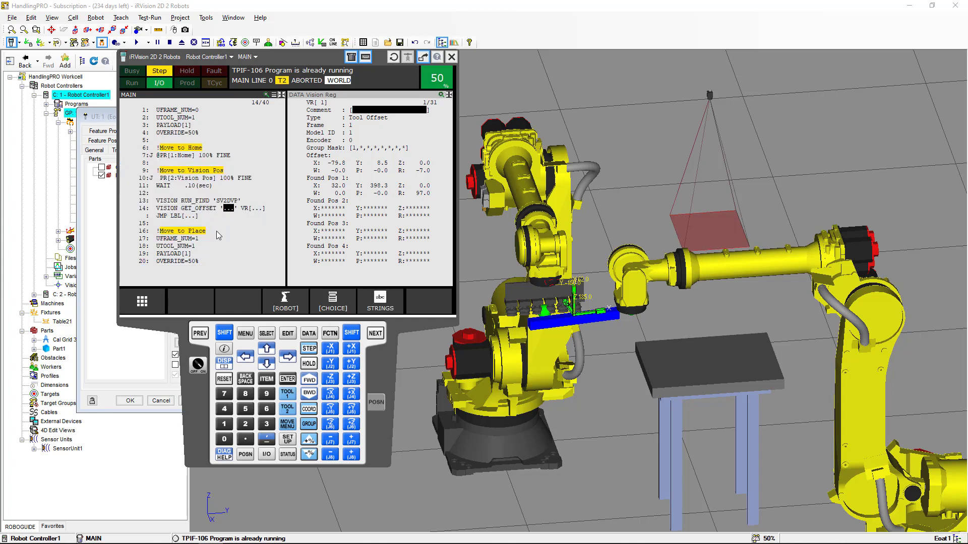
{"action": "left_click", "coordinate": [285, 303]}
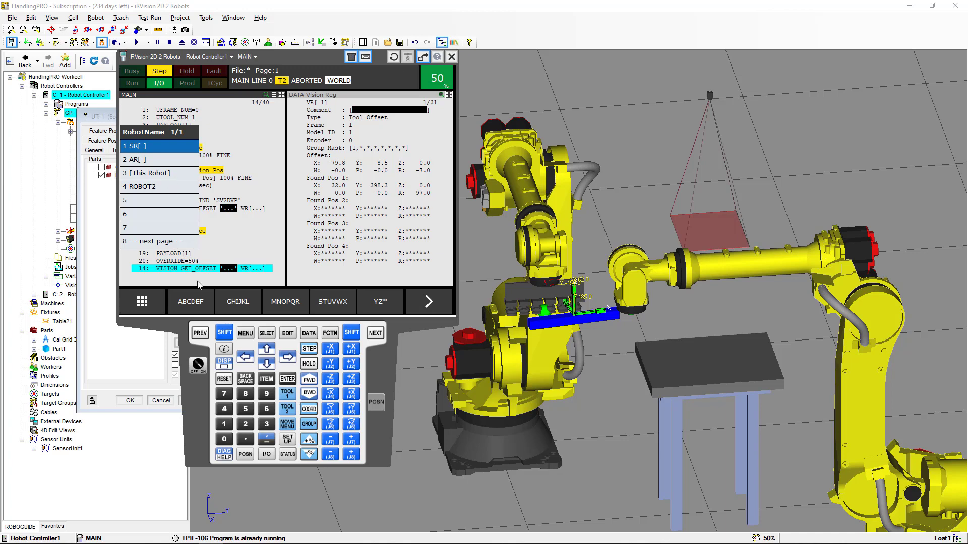
{"action": "left_click", "coordinate": [200, 334]}
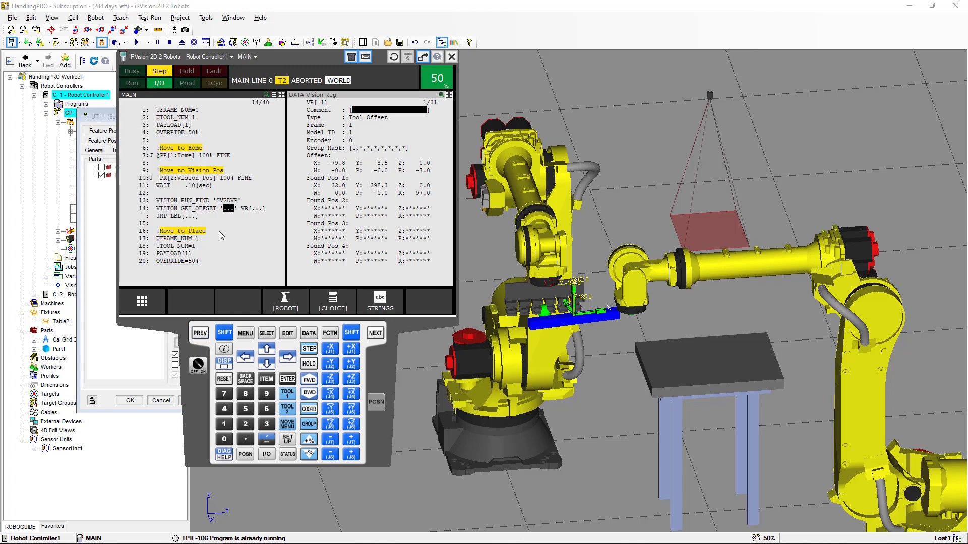
Complete the GET_OFFSET instruction with vision process SV2DVP, register VR[1] and jump label 99, and return the cursor to line 1
{"action": "left_click", "coordinate": [333, 302]}
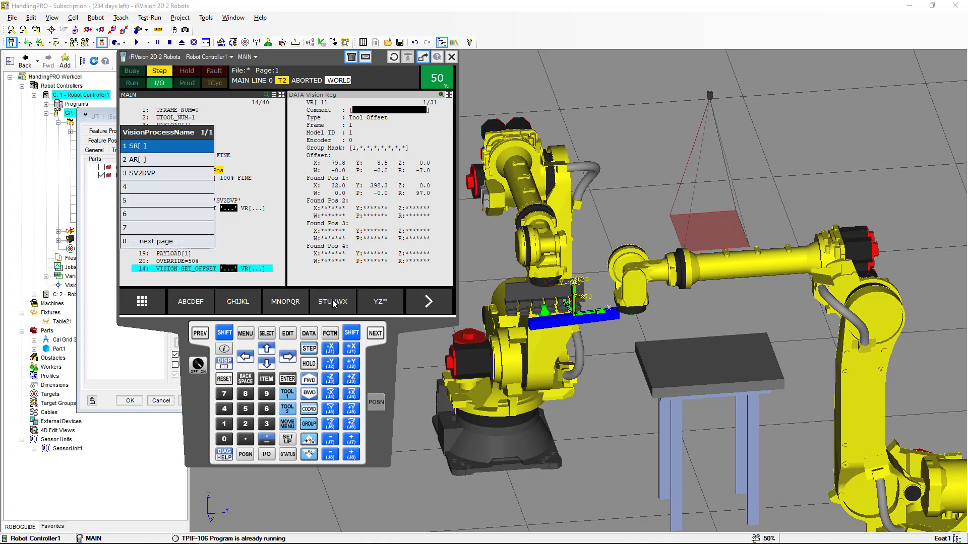
{"action": "left_click", "coordinate": [195, 173]}
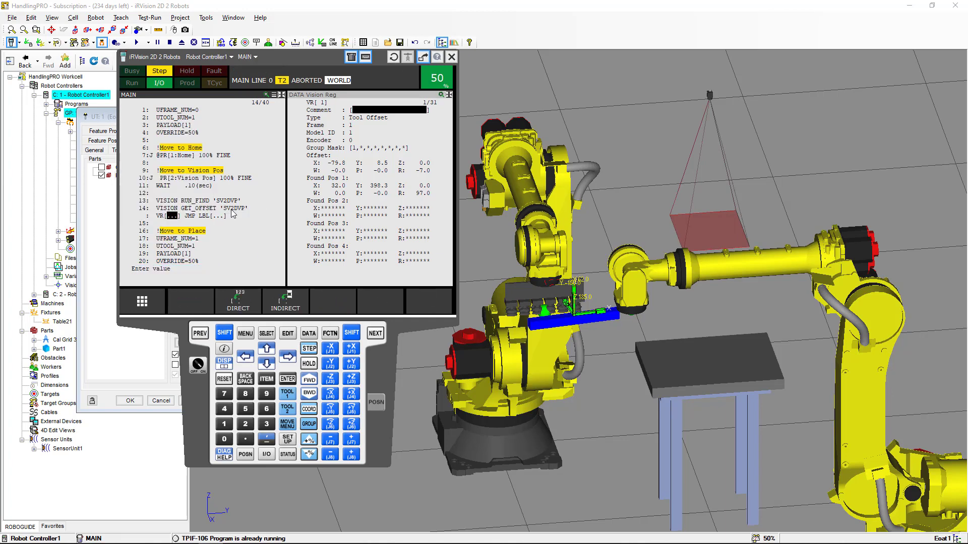
{"action": "left_click", "coordinate": [225, 424]}
{"action": "left_click", "coordinate": [288, 379]}
{"action": "left_click", "coordinate": [270, 395]}
{"action": "left_click", "coordinate": [271, 396]}
{"action": "left_click", "coordinate": [288, 379]}
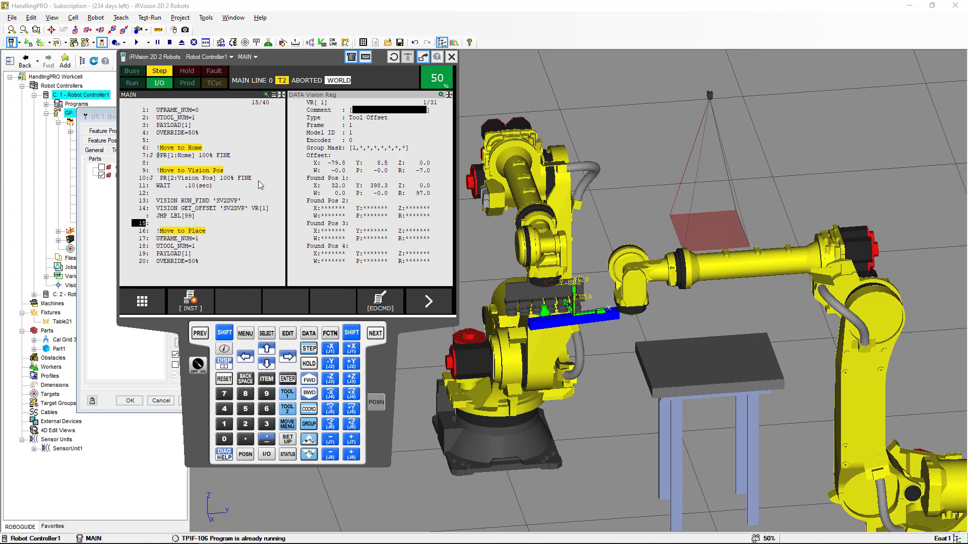
{"action": "left_click", "coordinate": [144, 112]}
Minimize the teach pendant and close the Eoat1 tool properties without applying the pending changes
{"action": "right_click", "coordinate": [192, 387]}
{"action": "left_click", "coordinate": [222, 523]}
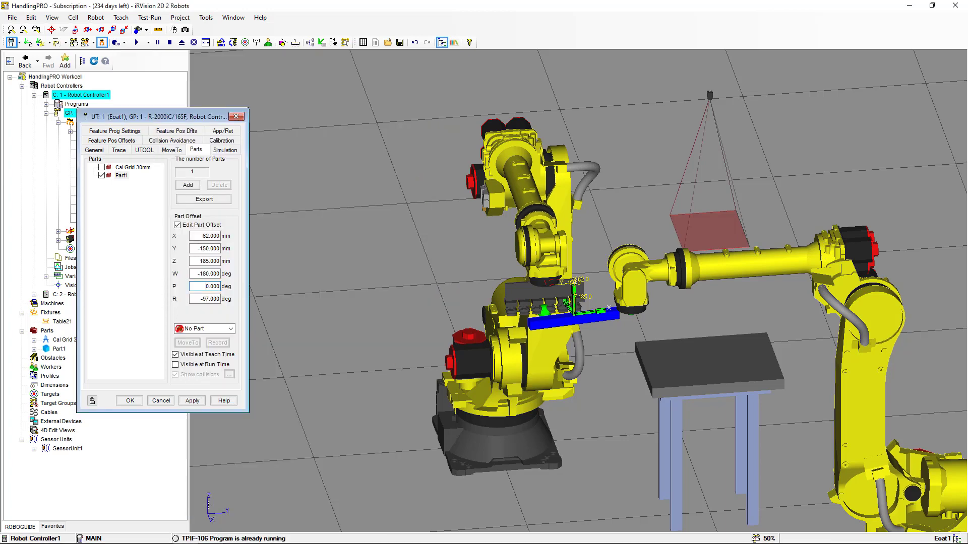
{"action": "left_click", "coordinate": [160, 401]}
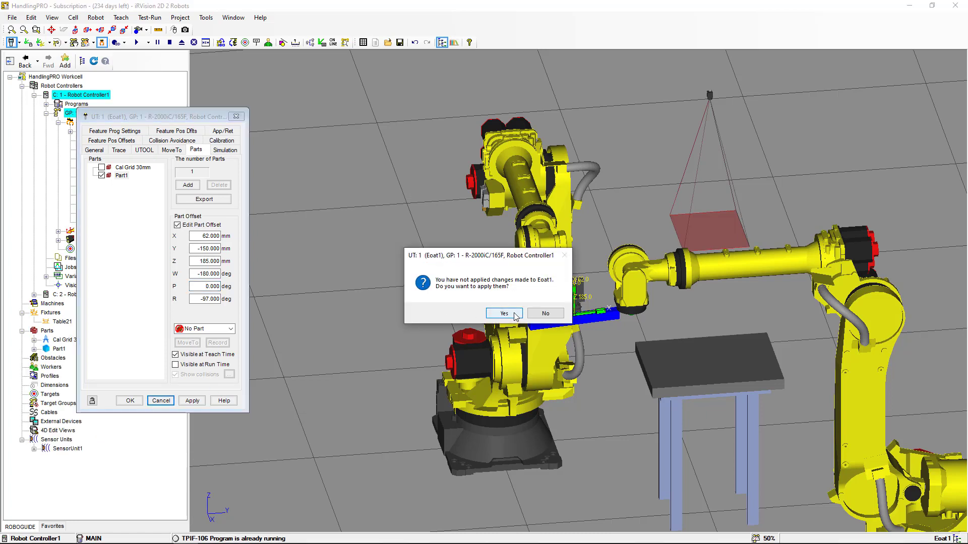
{"action": "left_click", "coordinate": [535, 313]}
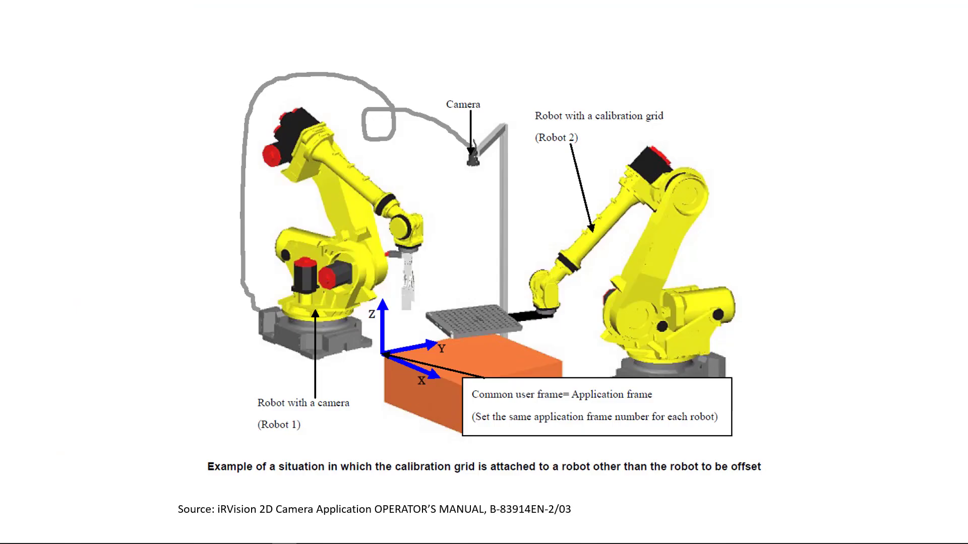